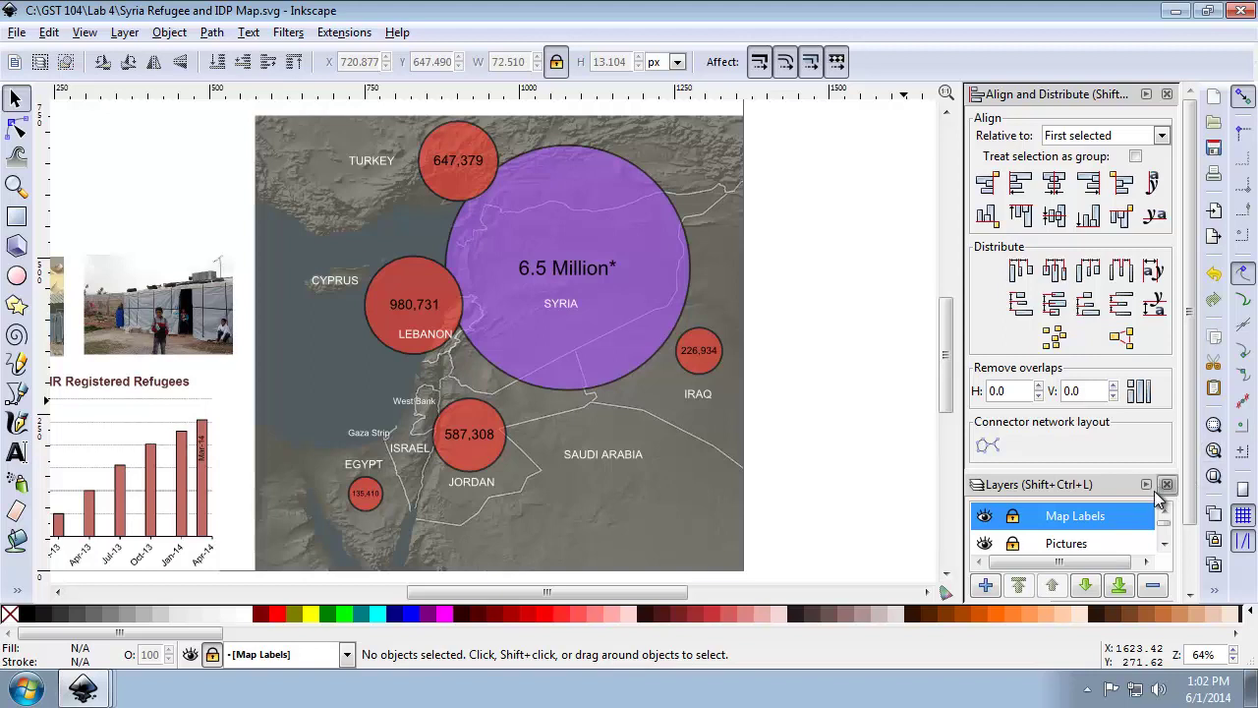
# Add a new layer named "Metadata" above the current Map Labels layer
pyautogui.click(984, 586)
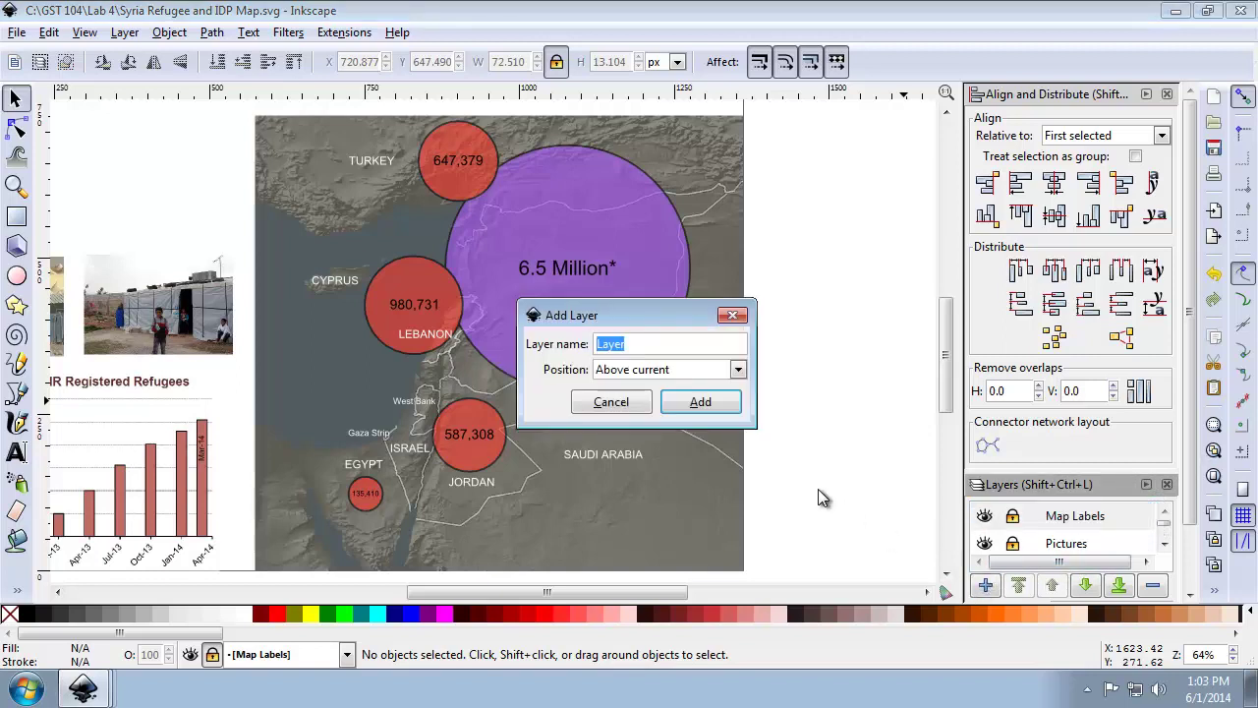
pyautogui.write('Metadata')
pyautogui.click(700, 402)
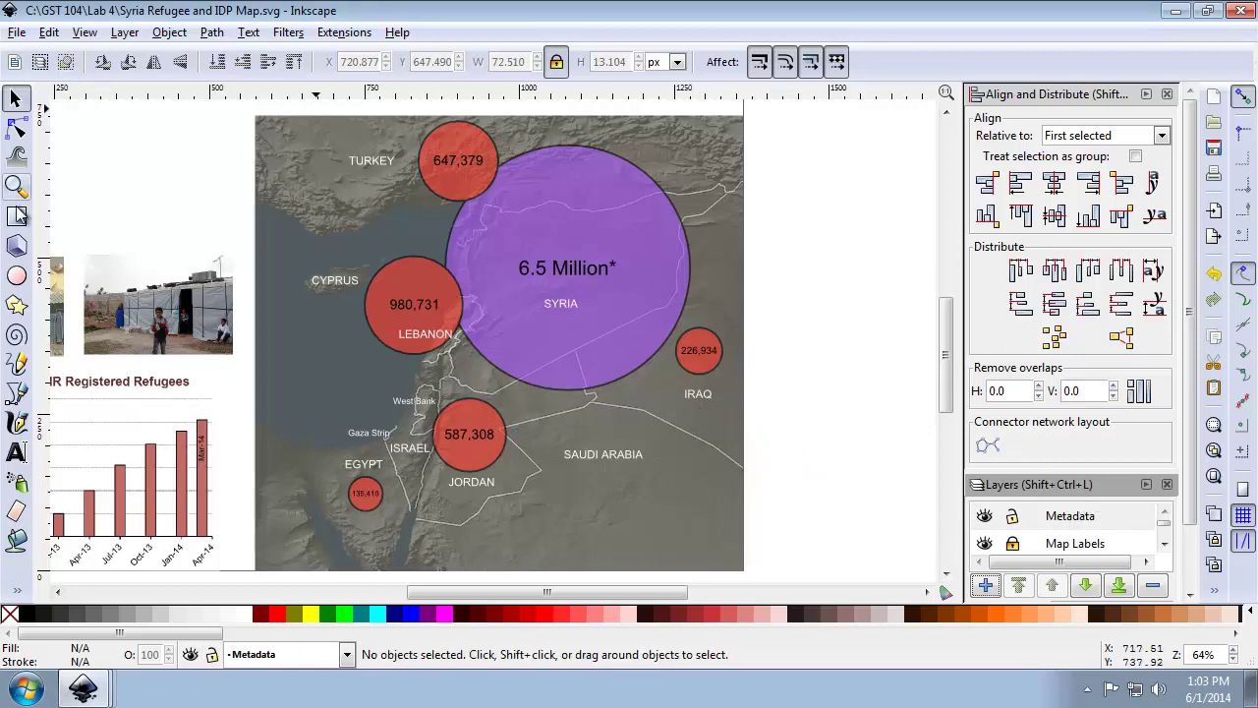
# Create a text block southeast of Jordan reading "Data Sources", with "data.unhcr.org & hui.state.gov March 2014" on its second line
pyautogui.click(16, 451)
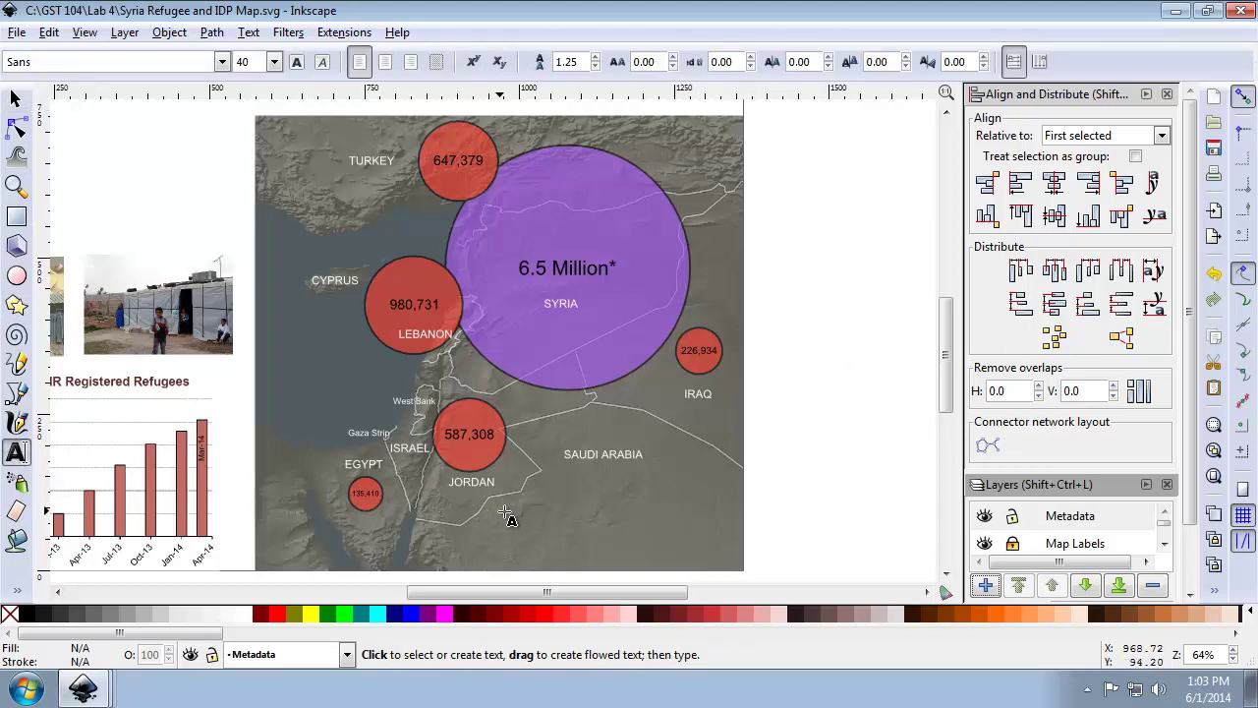
pyautogui.click(503, 512)
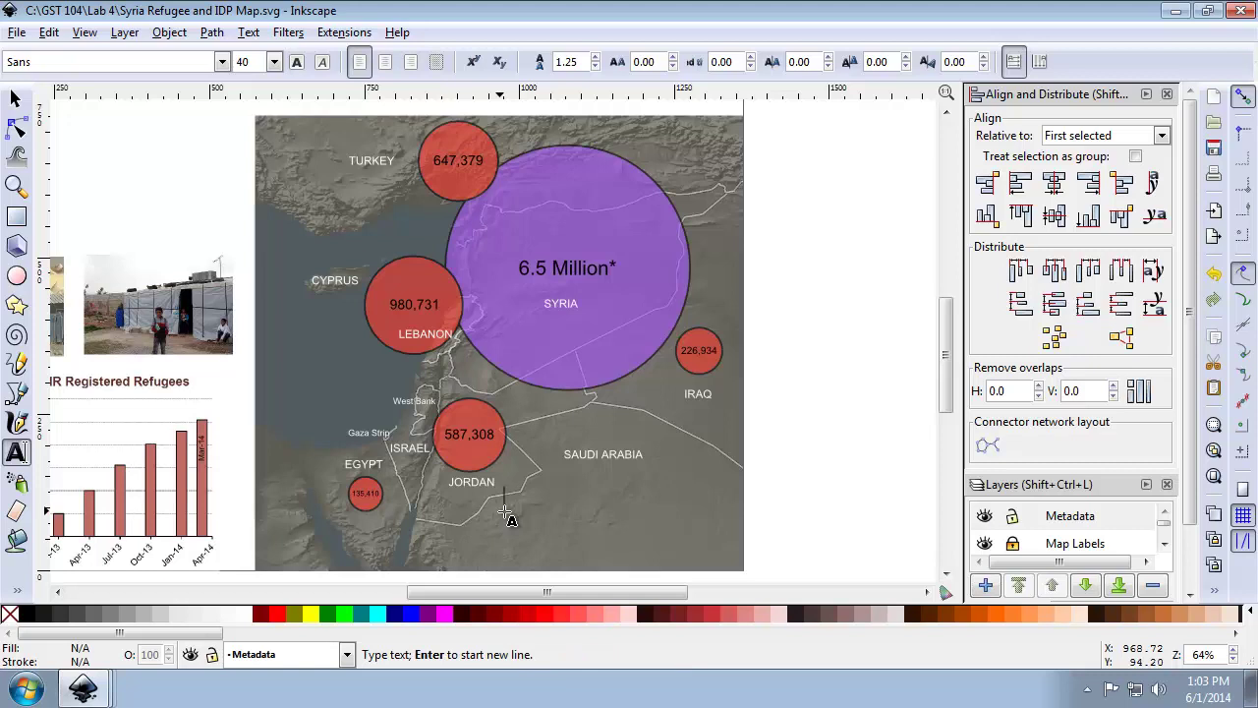
pyautogui.write('Data ')
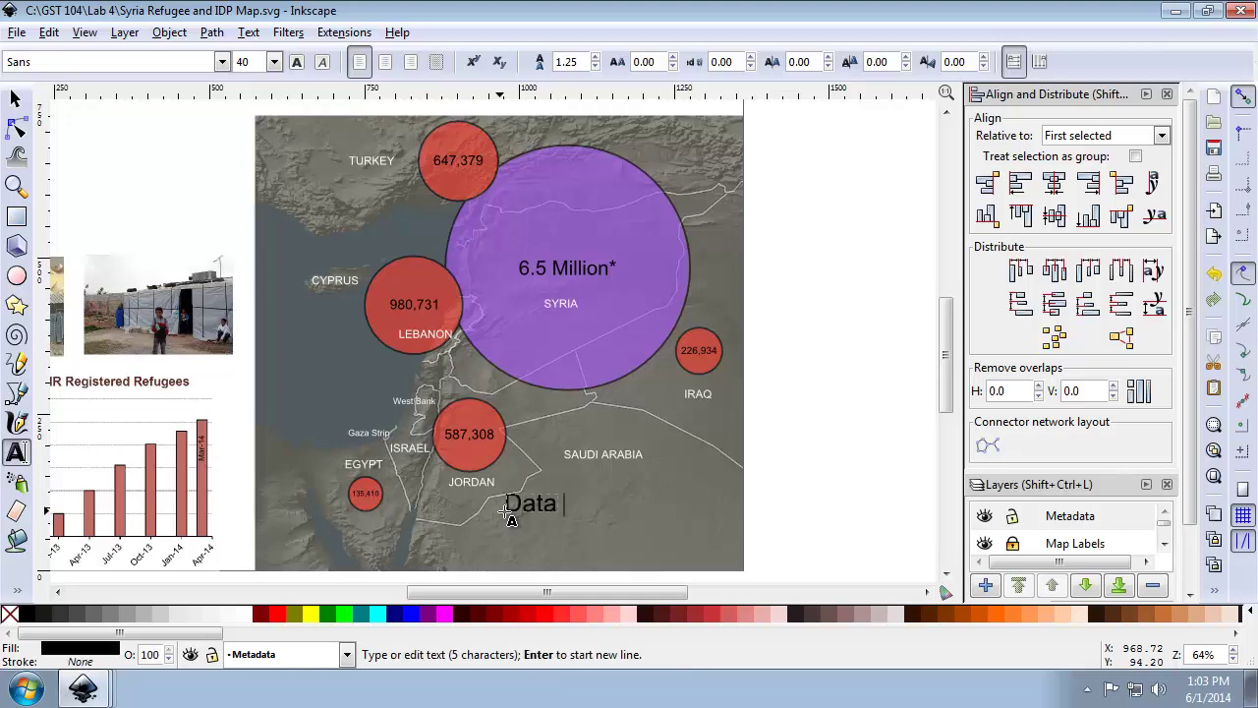
pyautogui.write('Sources')
pyautogui.press('Return')
pyautogui.write('data.u')
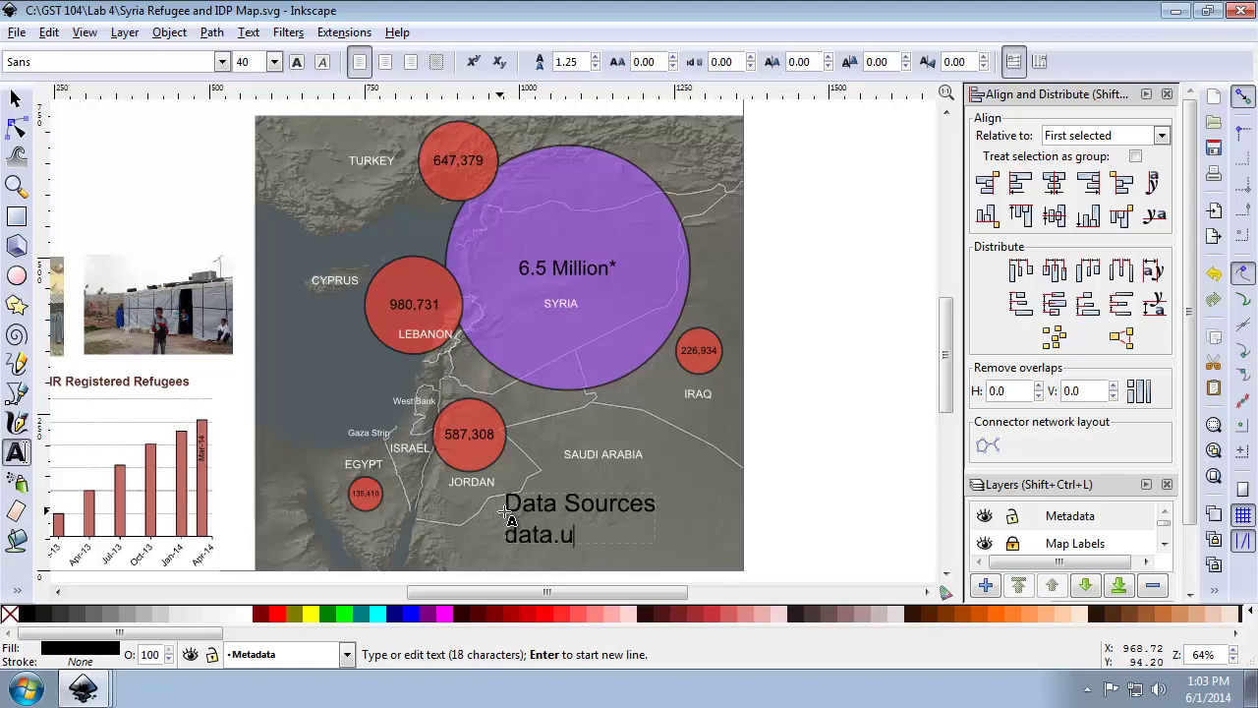
pyautogui.write('nhcr.org & ')
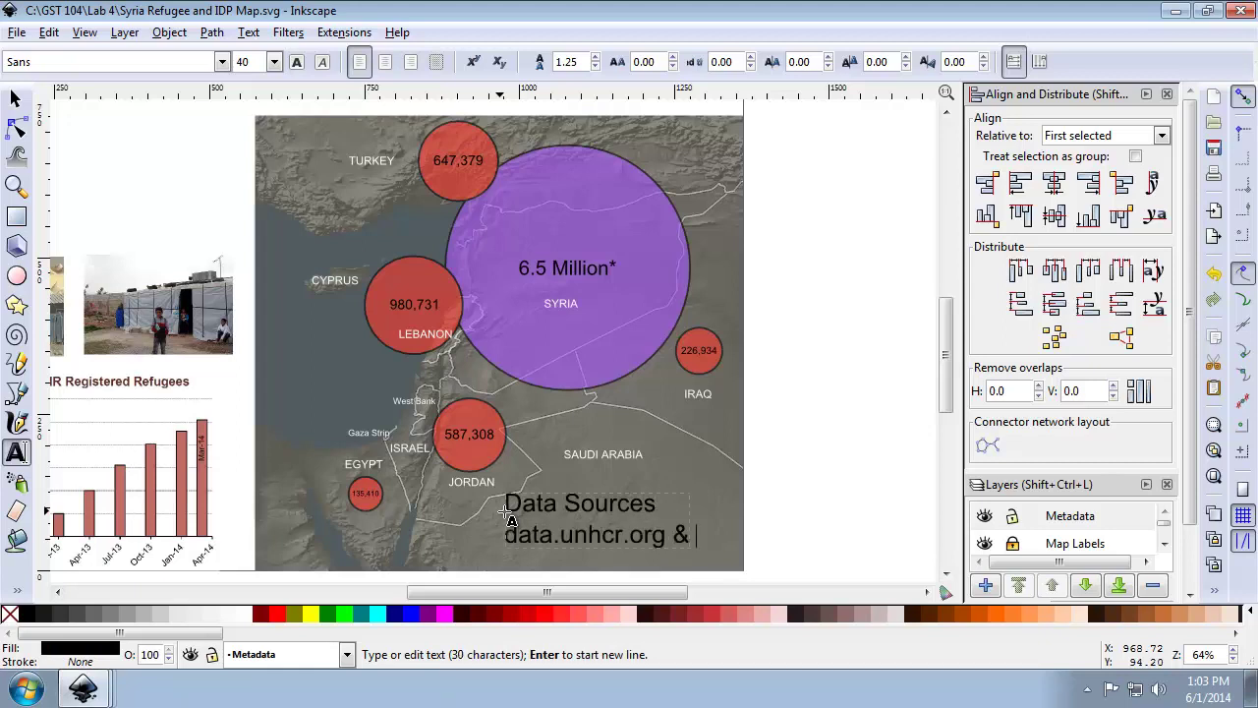
pyautogui.write('hui.stat')
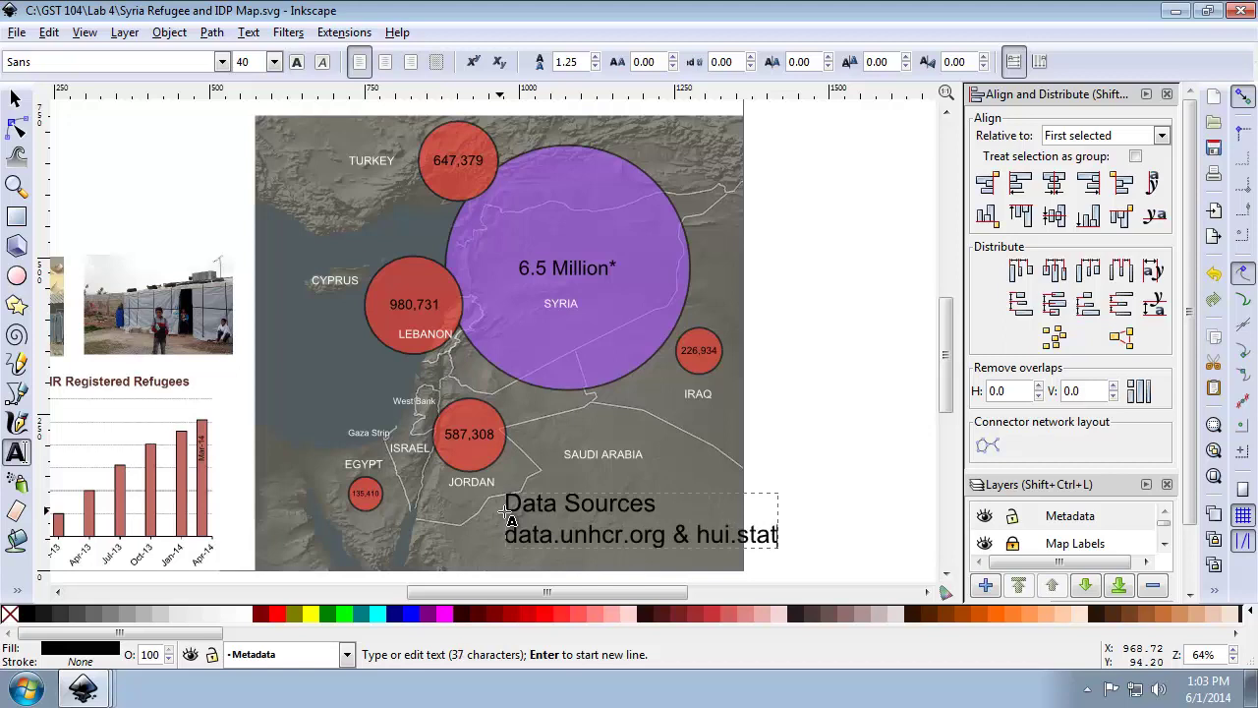
pyautogui.write('e.gov March 2014')
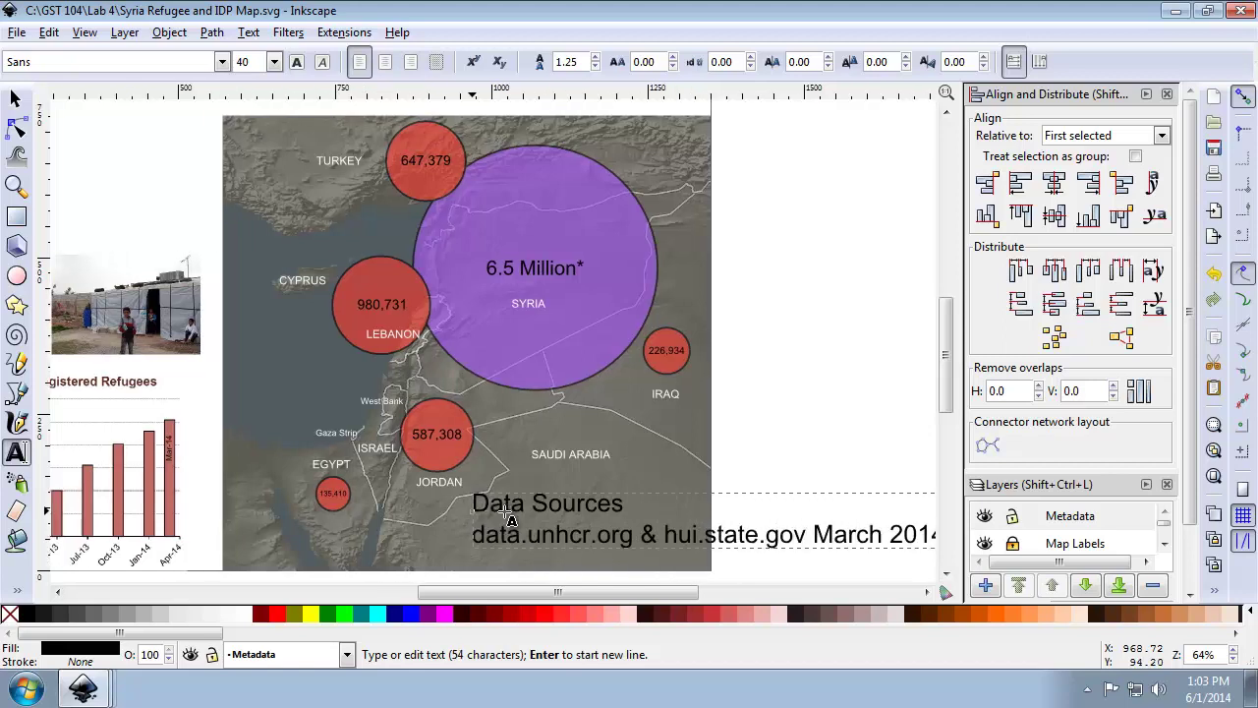
# Add a third line to the data sources text reading "Made with Natural Earth. Free data at naturalearth.com"
pyautogui.press('Return')
pyautogui.write('Made with N')
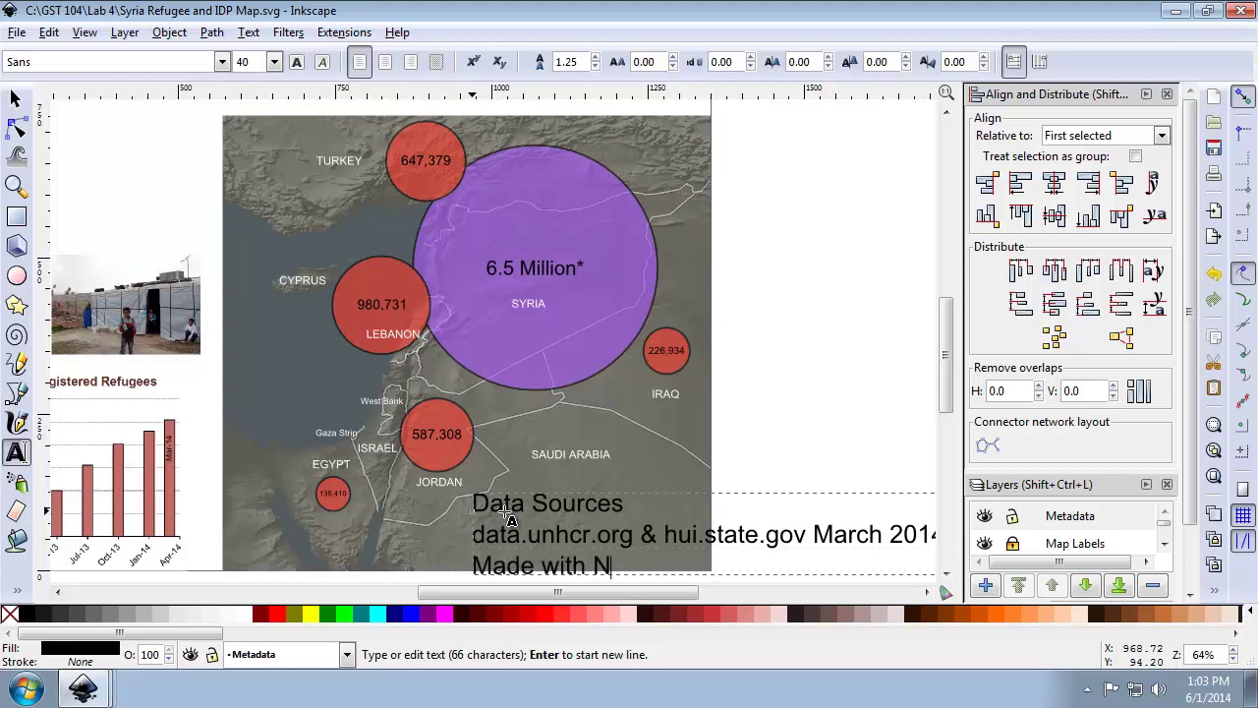
pyautogui.write('atural Earth')
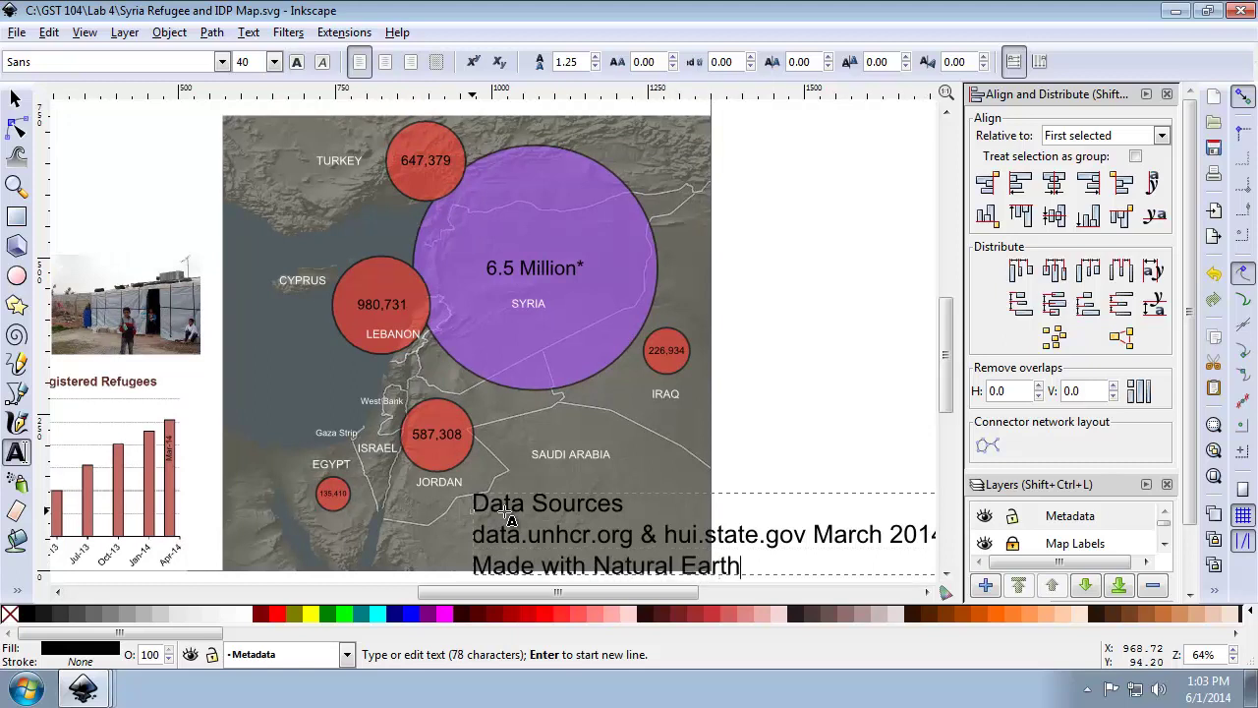
pyautogui.write('.  Free da')
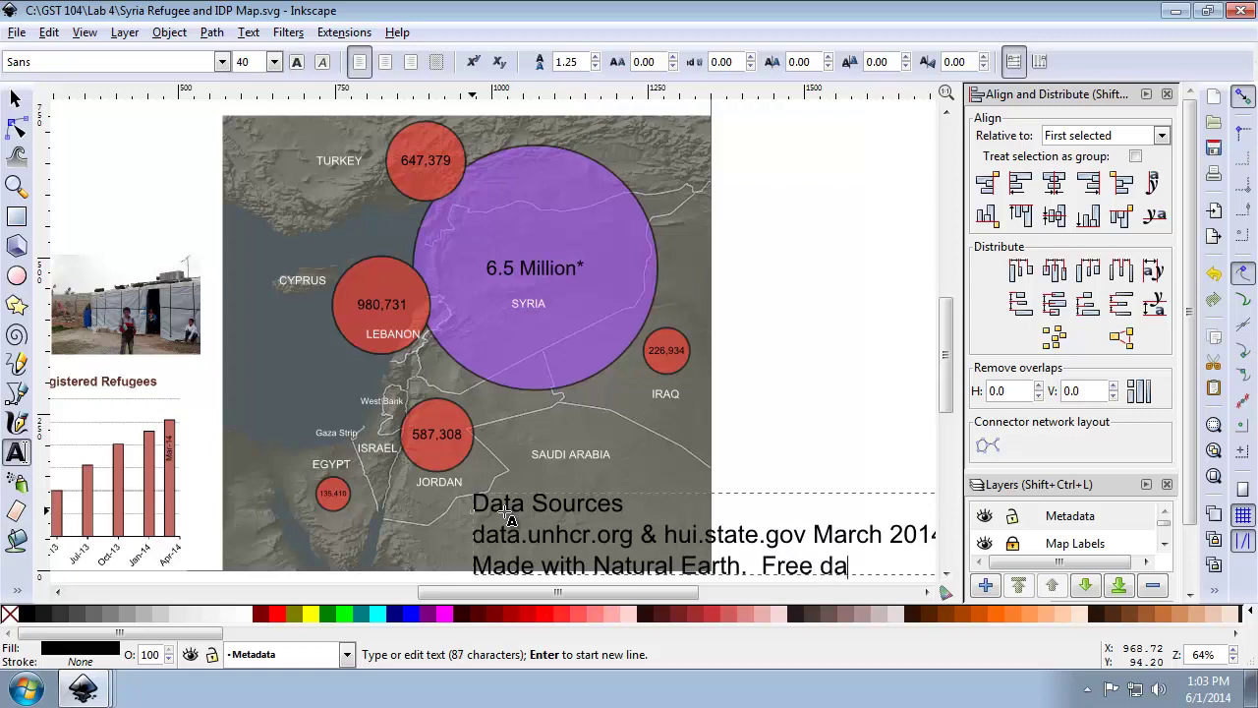
pyautogui.write('ta at naturalearthd')
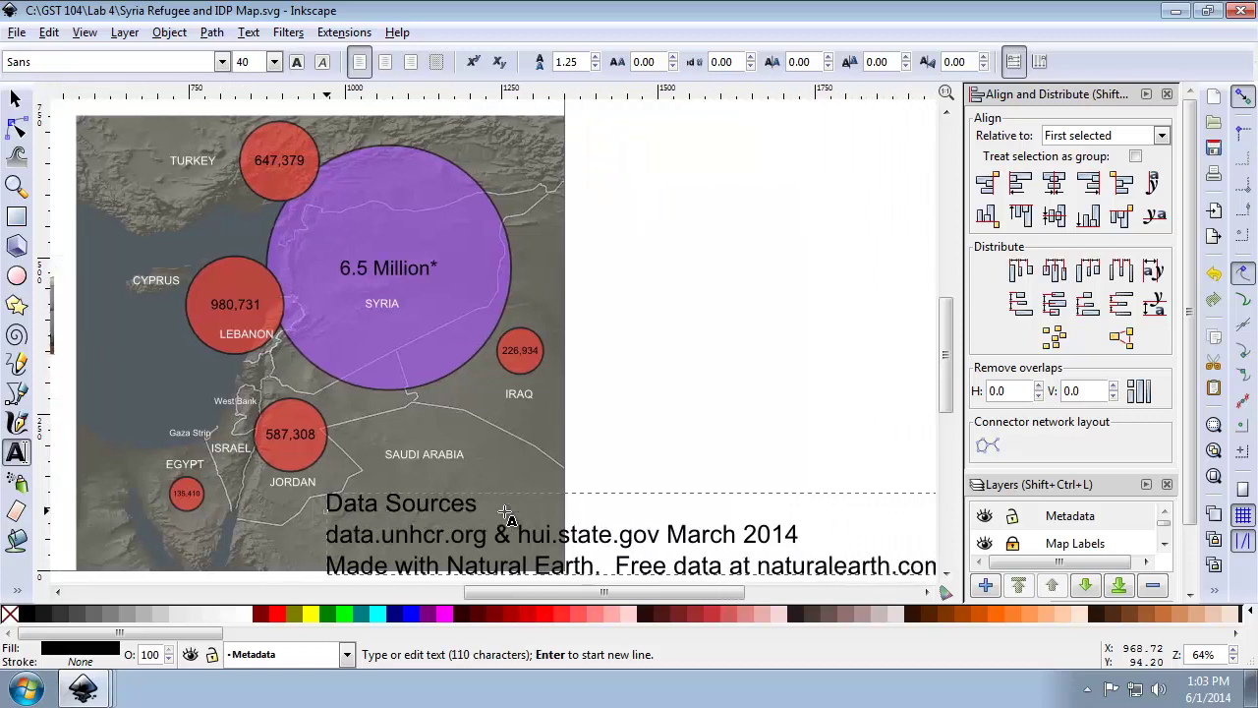
# Format the data sources text as Arial, size 10, with centered alignment
pyautogui.click(1215, 590)
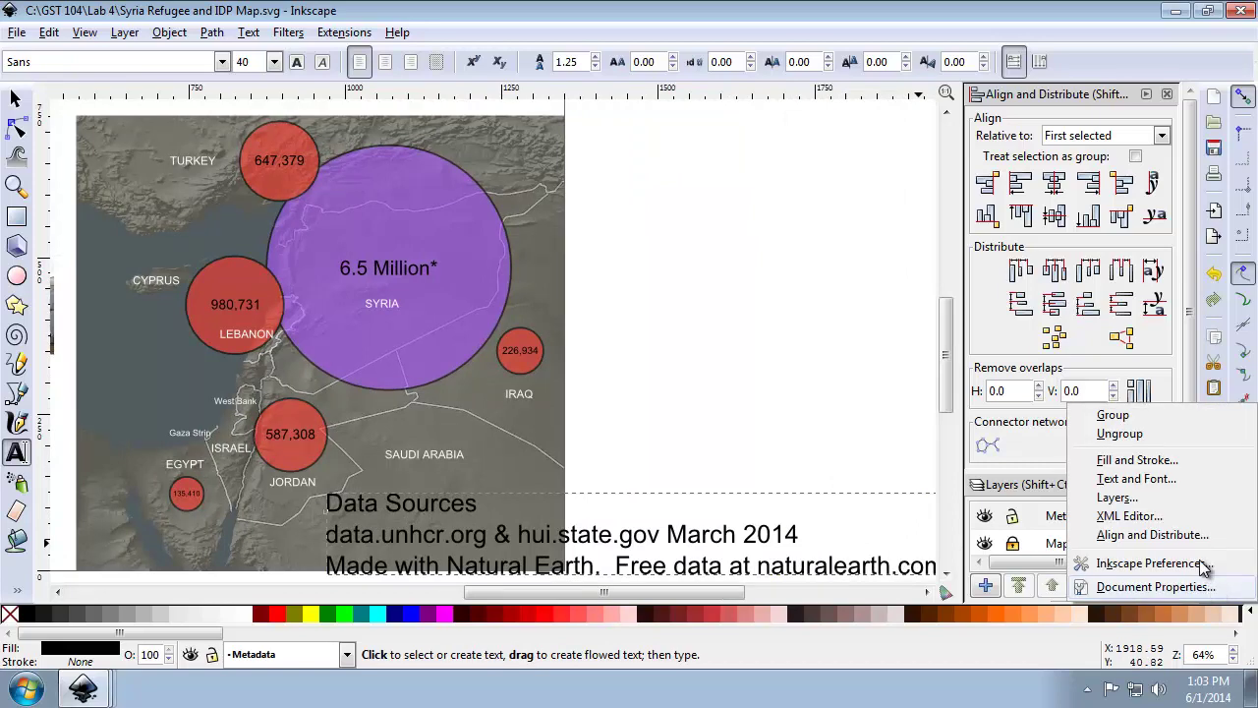
pyautogui.click(1170, 479)
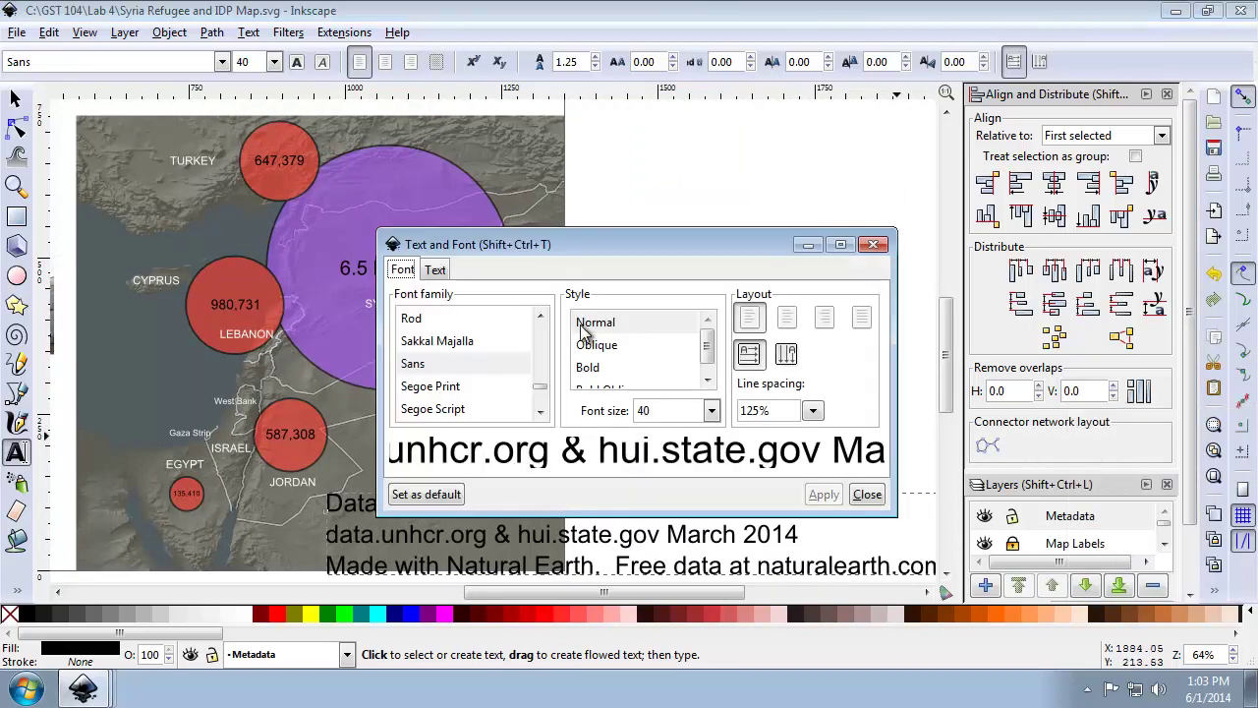
pyautogui.moveTo(539, 386); pyautogui.dragTo(543, 326)
pyautogui.scroll(-2, 542, 356)
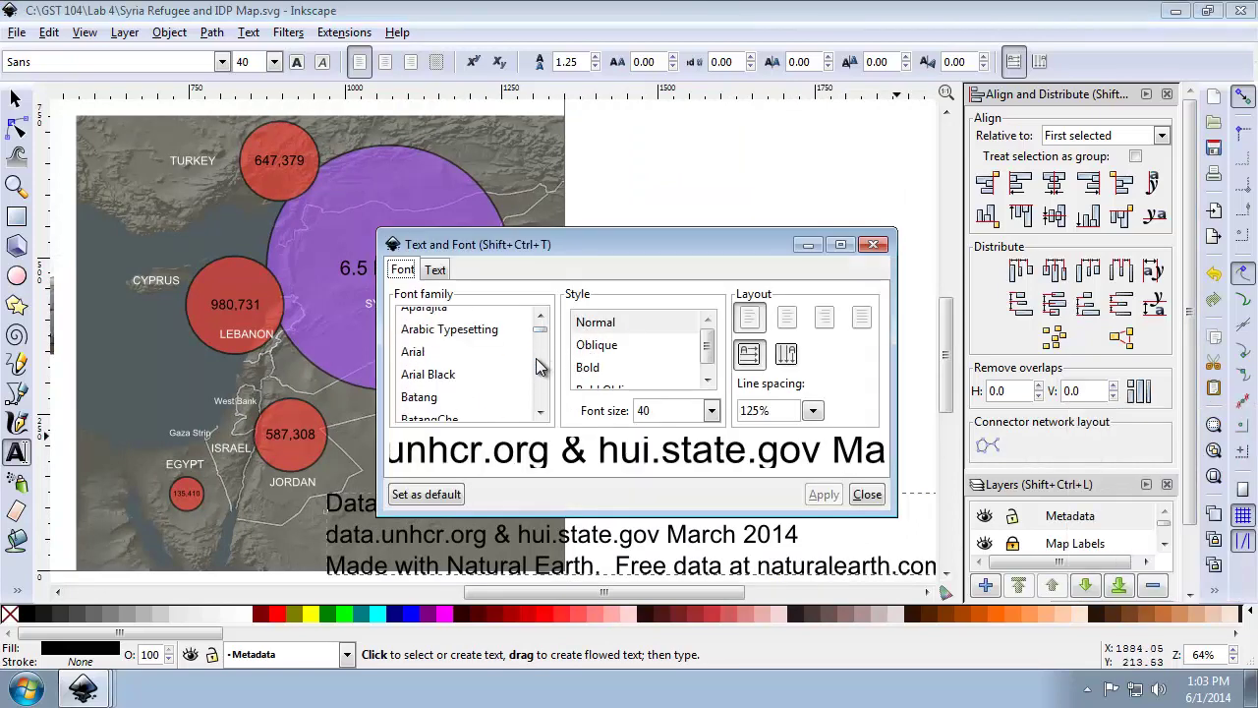
pyautogui.click(462, 351)
pyautogui.doubleClick(644, 410)
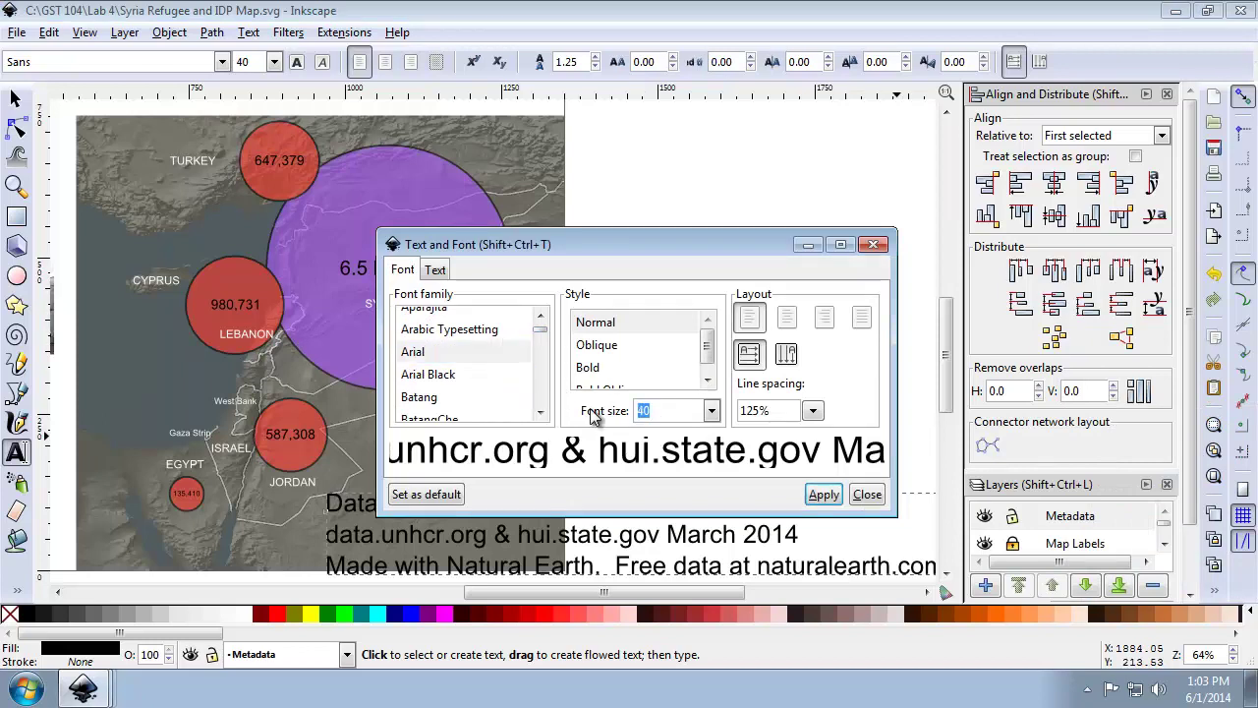
pyautogui.write('10')
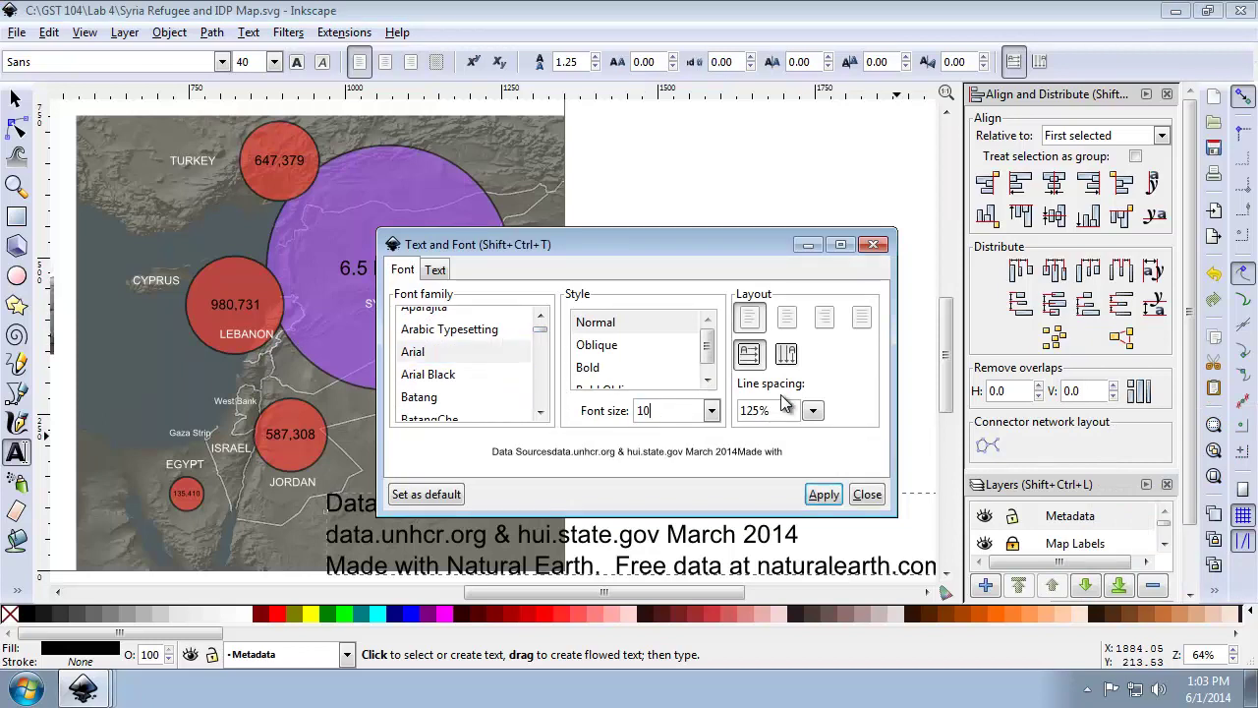
pyautogui.click(786, 316)
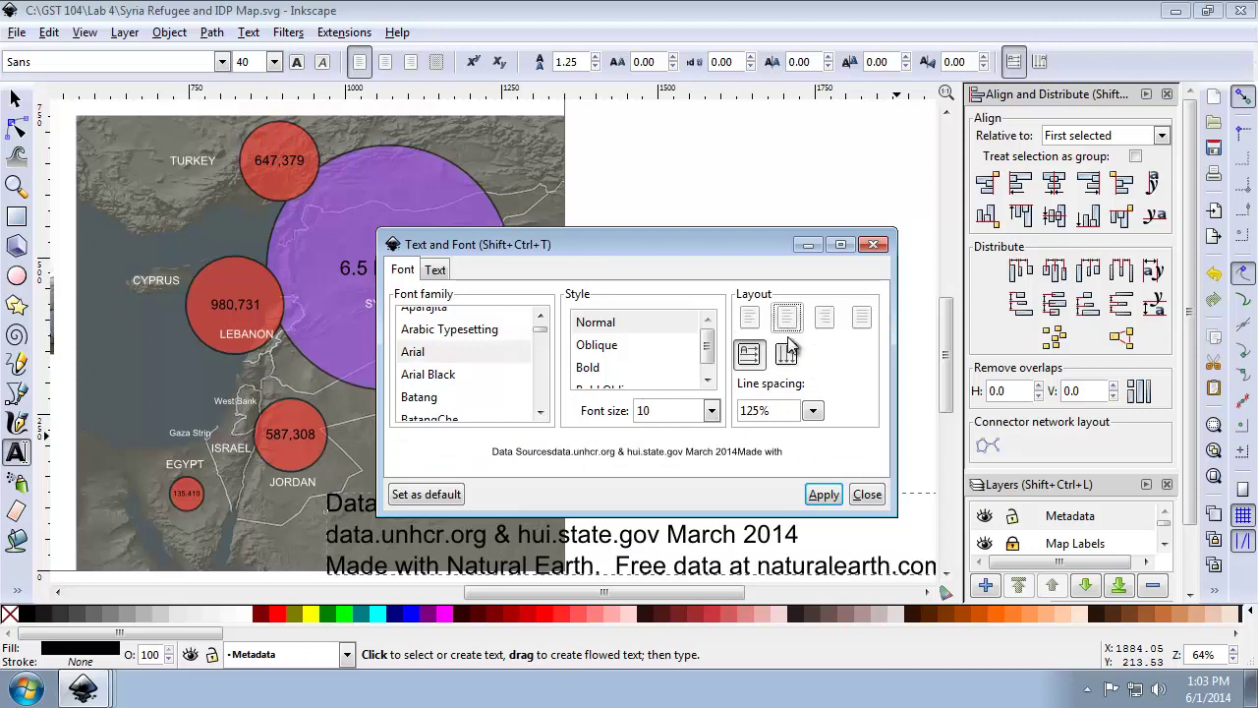
pyautogui.click(823, 494)
pyautogui.click(867, 495)
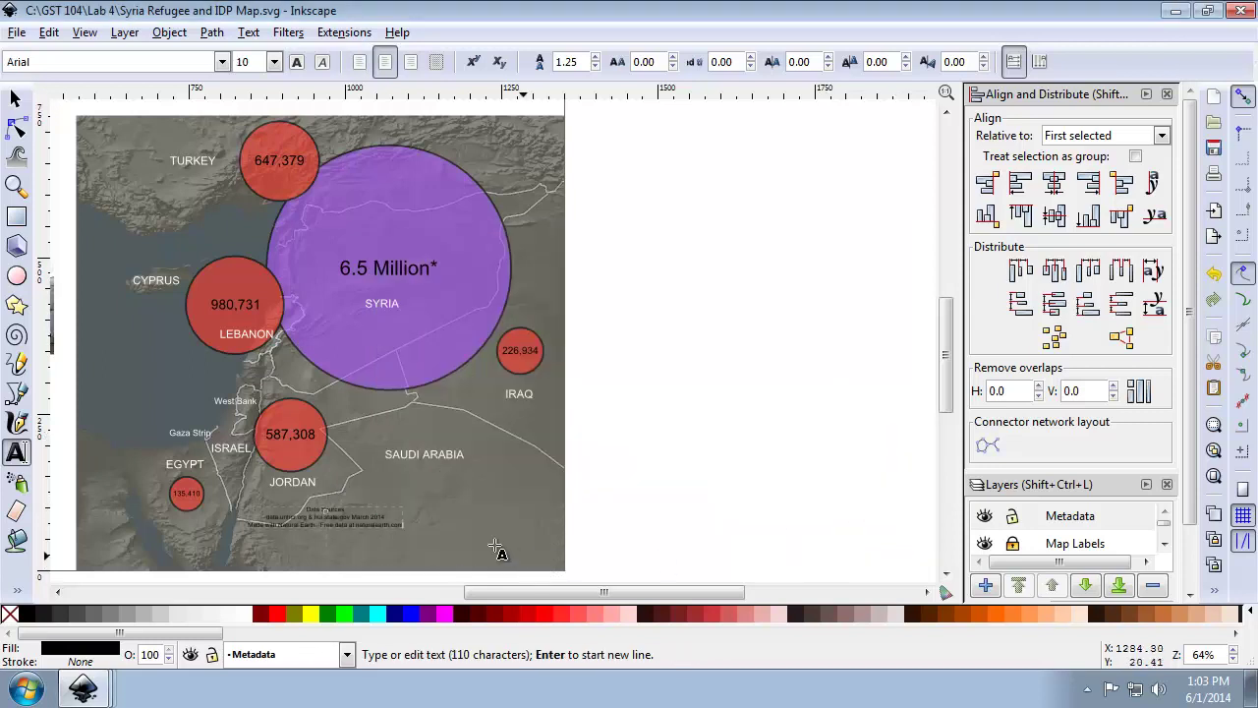
# Move the data sources text down to the map's bottom edge, at about X 836, Y 8 px, and lock the Metadata layer
pyautogui.click(15, 98)
pyautogui.moveTo(342, 521); pyautogui.dragTo(339, 566)
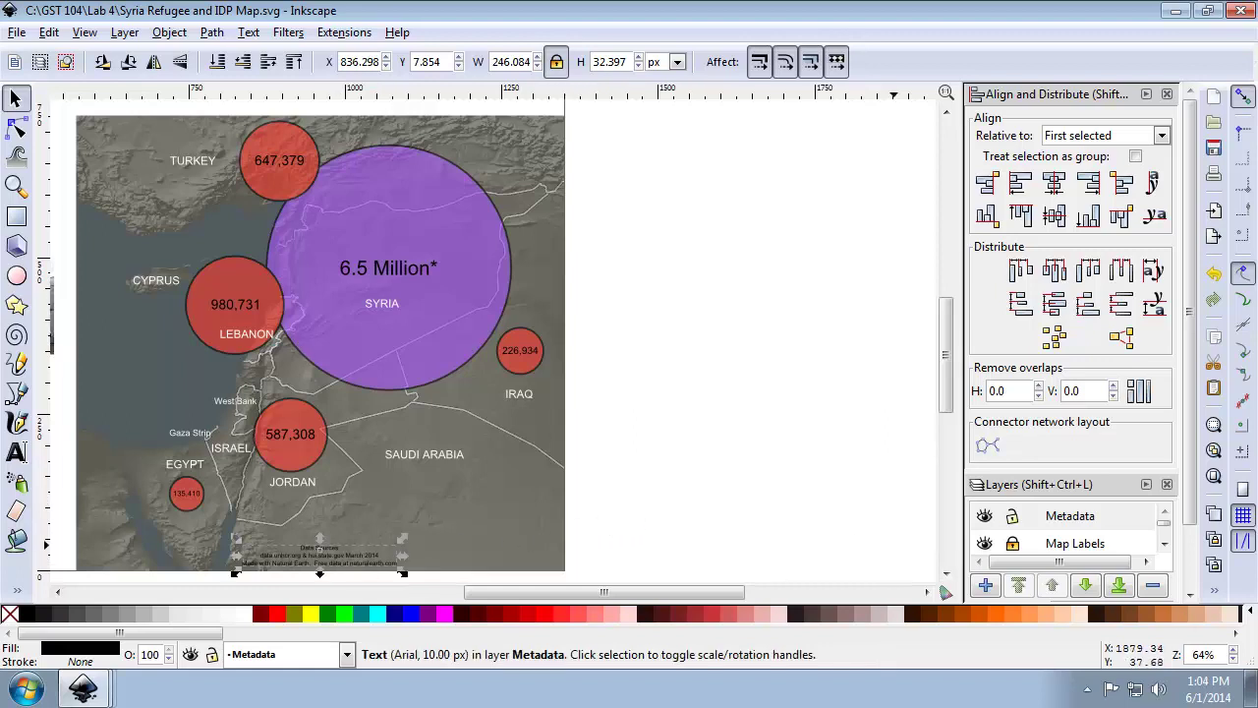
pyautogui.click(1012, 515)
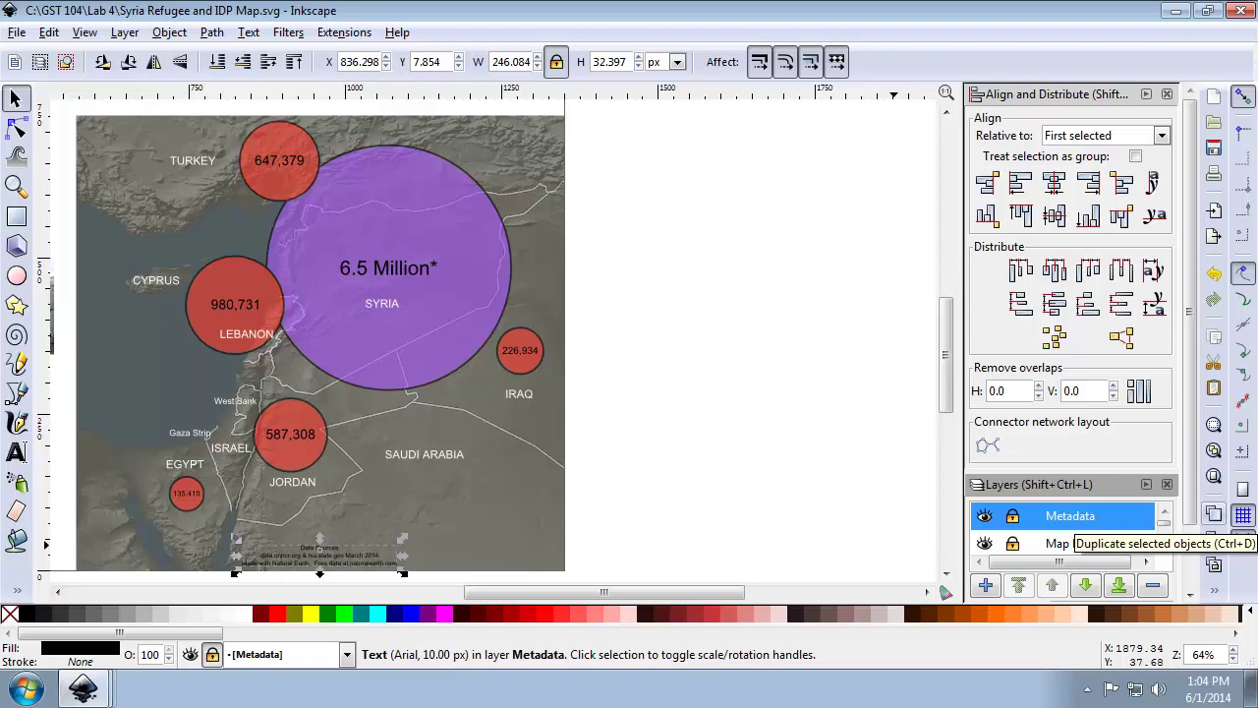
# Add a new layer named "Legend" above the Metadata layer
pyautogui.click(987, 586)
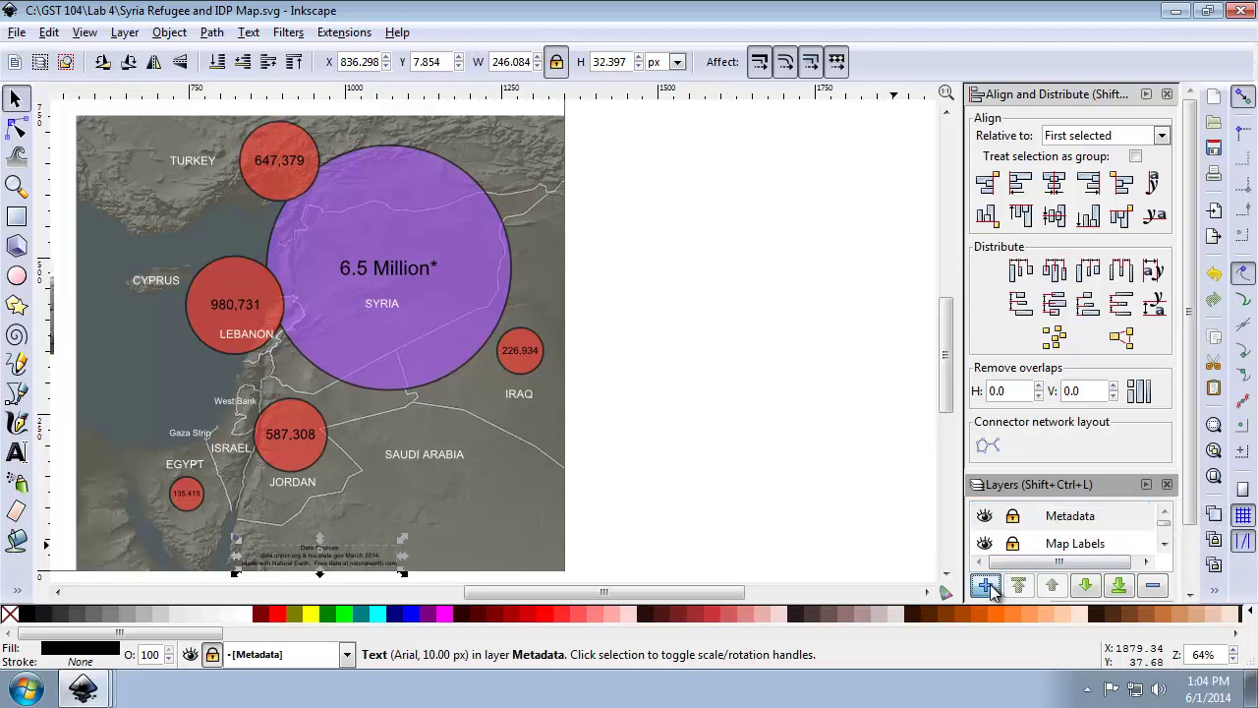
pyautogui.write('L')
pyautogui.press('BackSpace')
pyautogui.write('Legend')
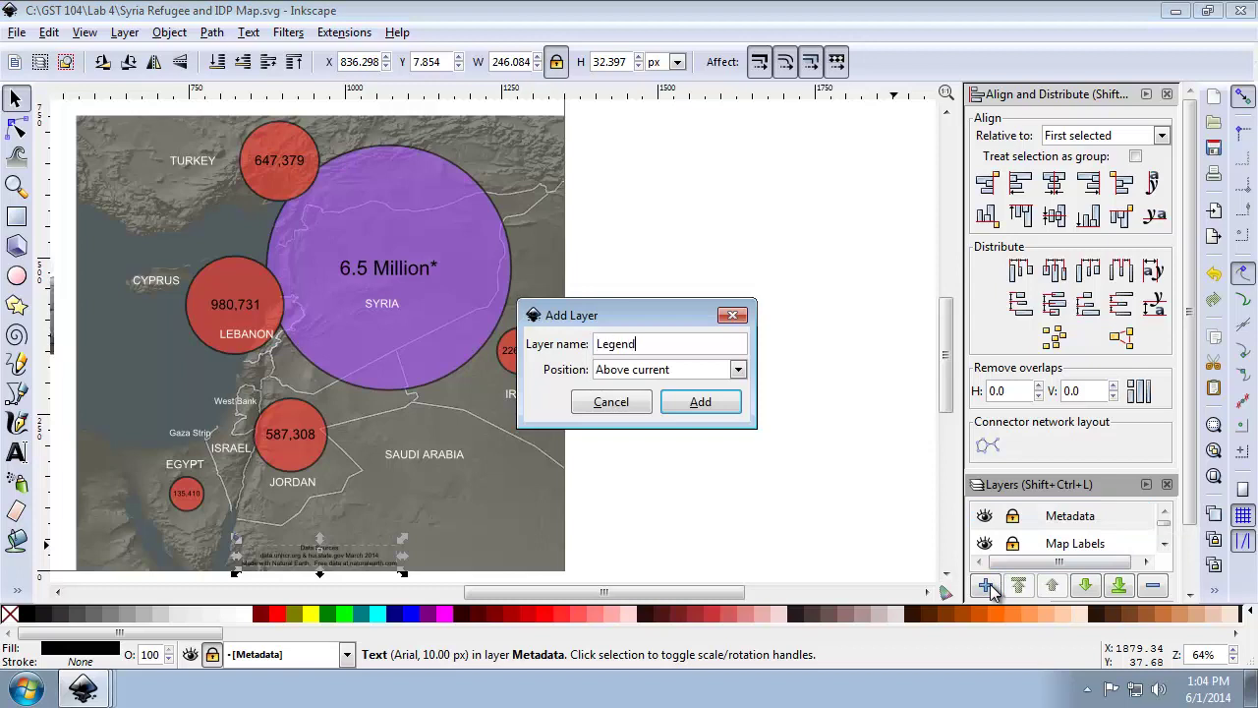
pyautogui.click(694, 404)
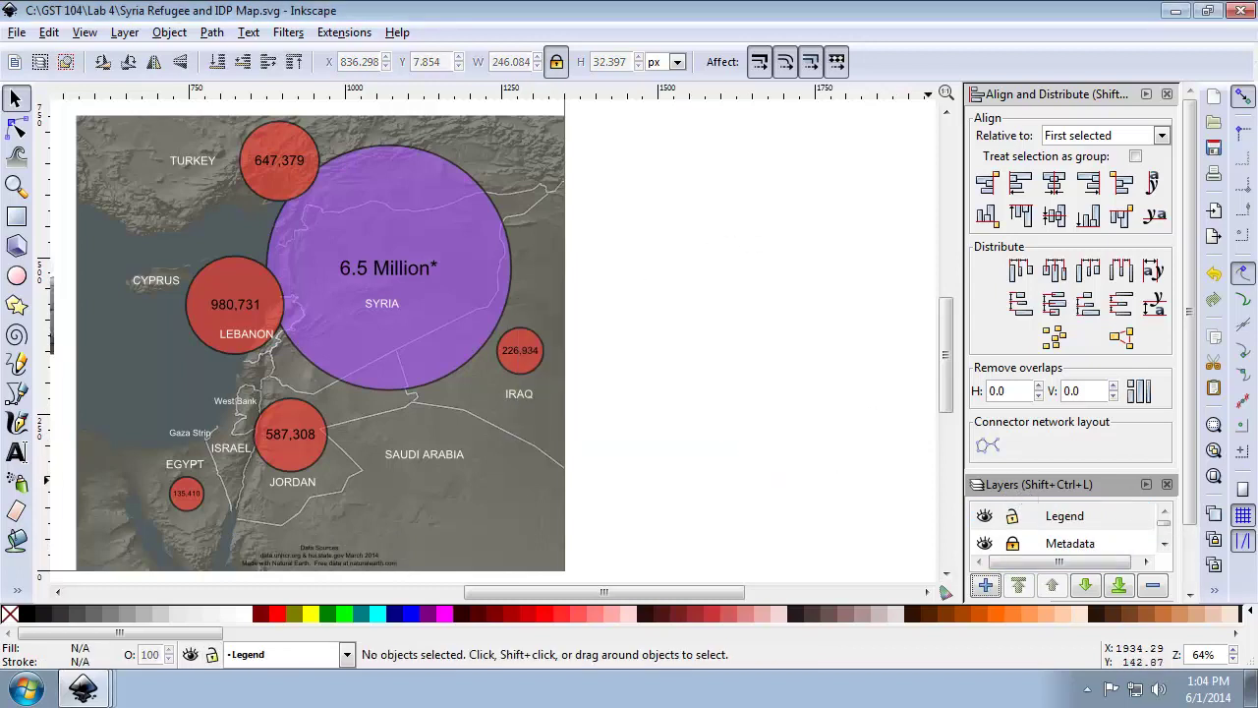
# Unlock the Proportional Symbols layer
pyautogui.click(1164, 544)
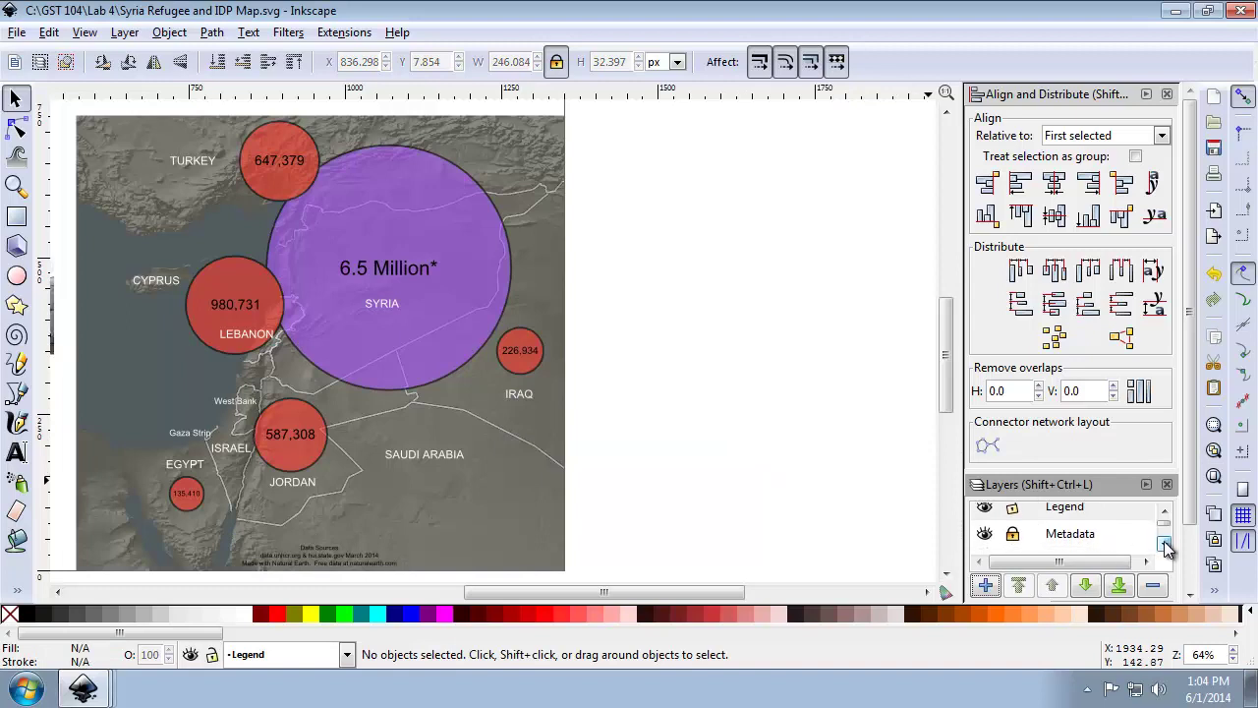
pyautogui.click(1163, 543)
pyautogui.click(1163, 544)
pyautogui.click(1163, 544)
pyautogui.click(1015, 534)
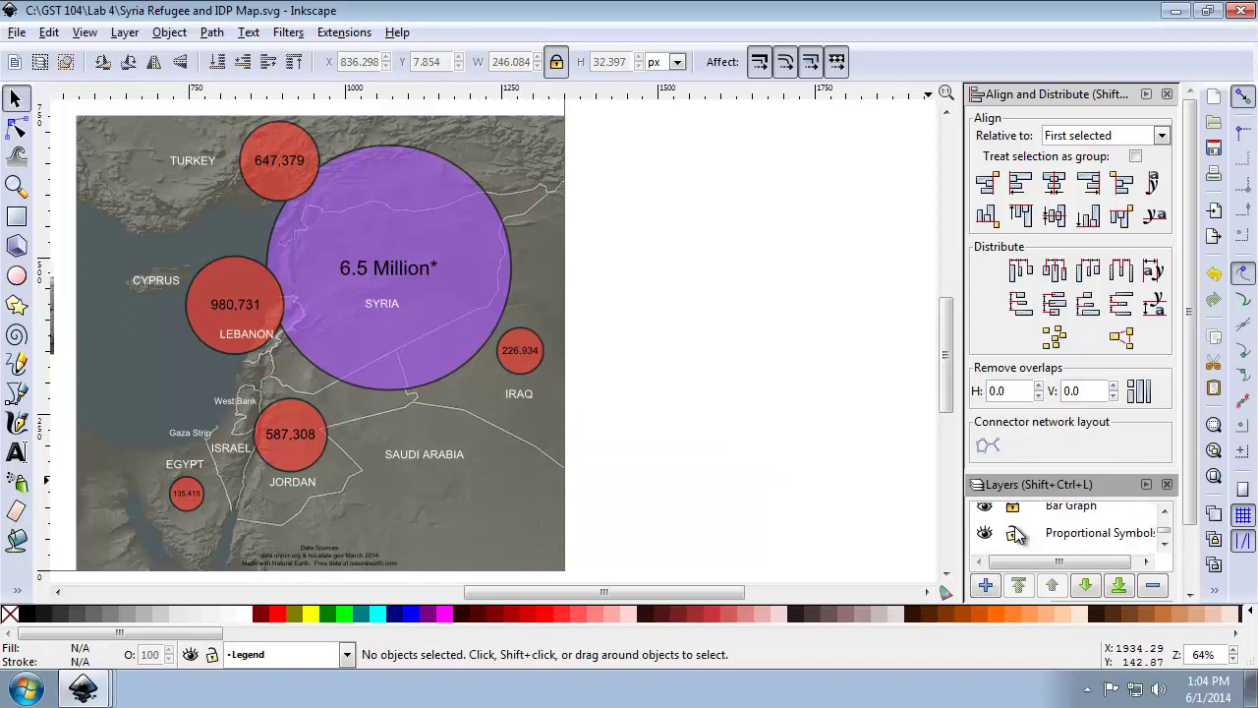
# Duplicate Iraq's red circle and move the copy southeast of the Saudi Arabia label, at about X 1212, Y 93 px
pyautogui.click(522, 369)
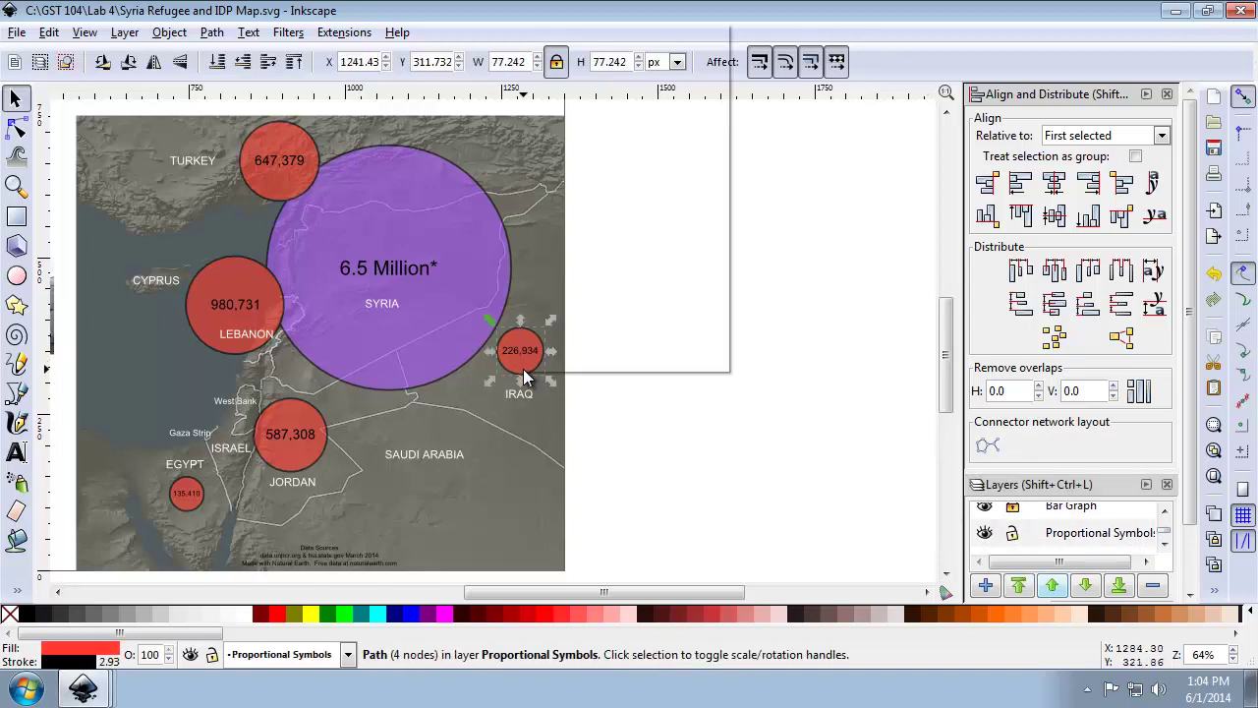
pyautogui.rightClick(523, 368)
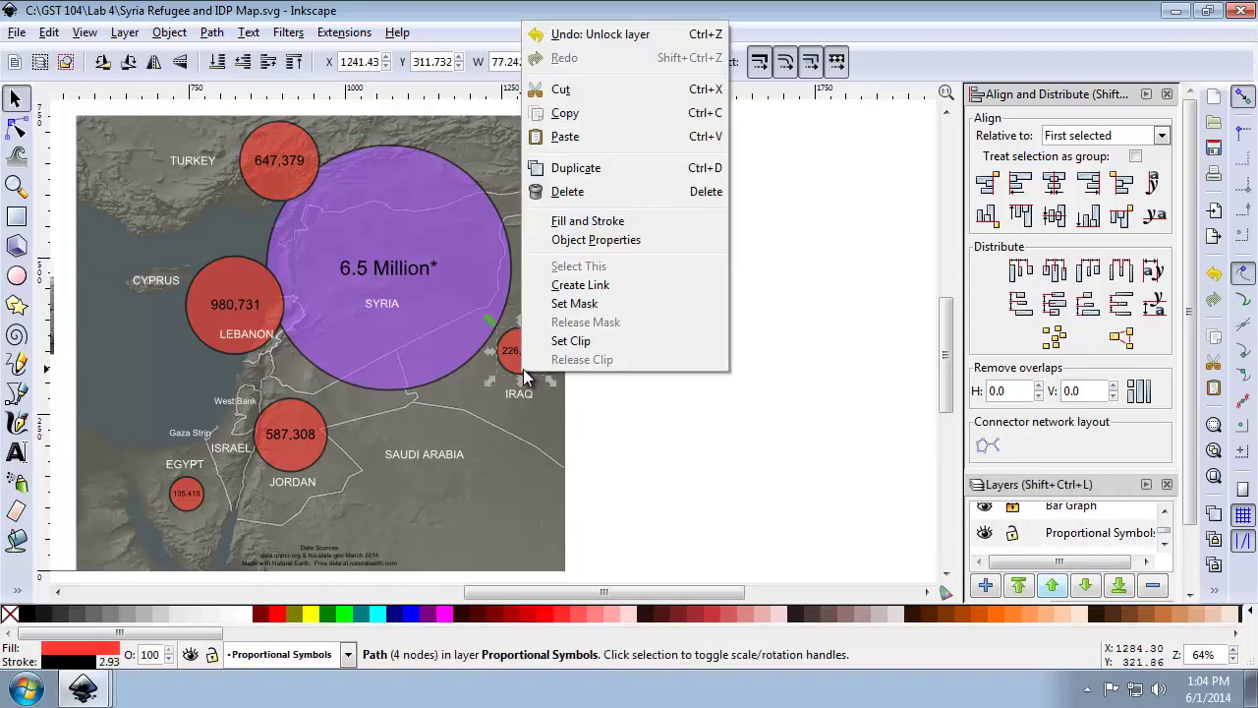
pyautogui.click(592, 170)
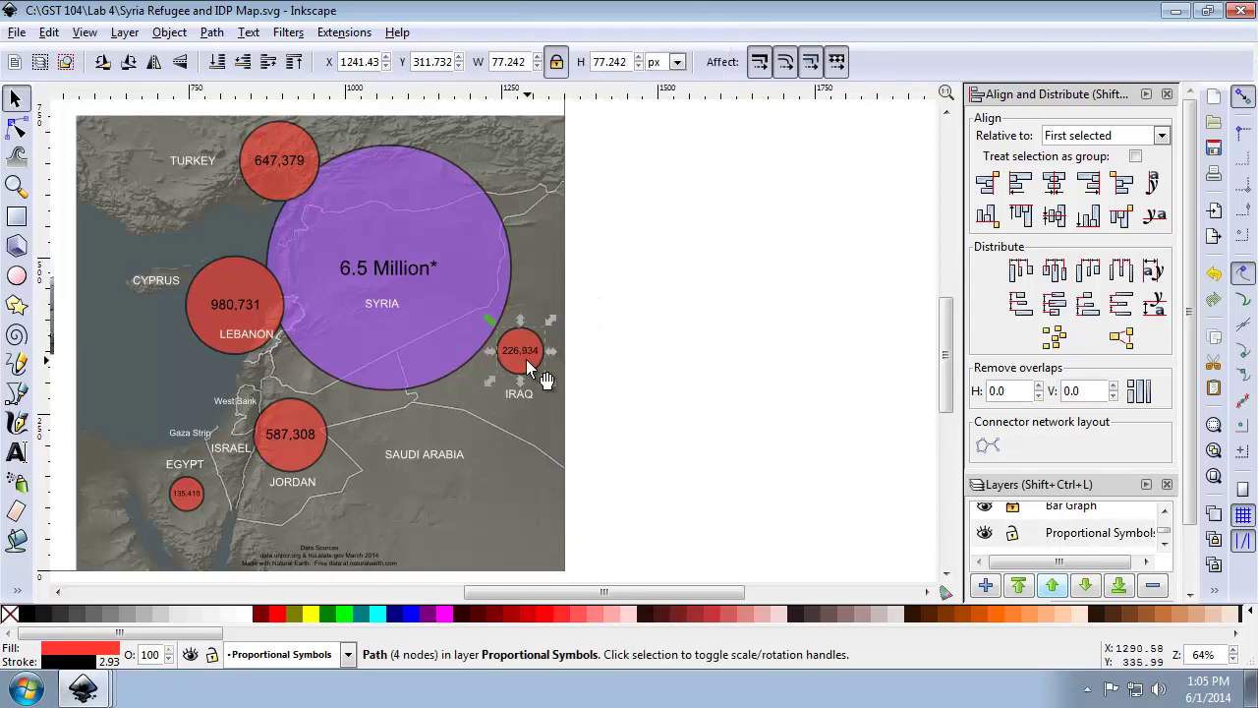
pyautogui.moveTo(529, 365); pyautogui.dragTo(510, 502)
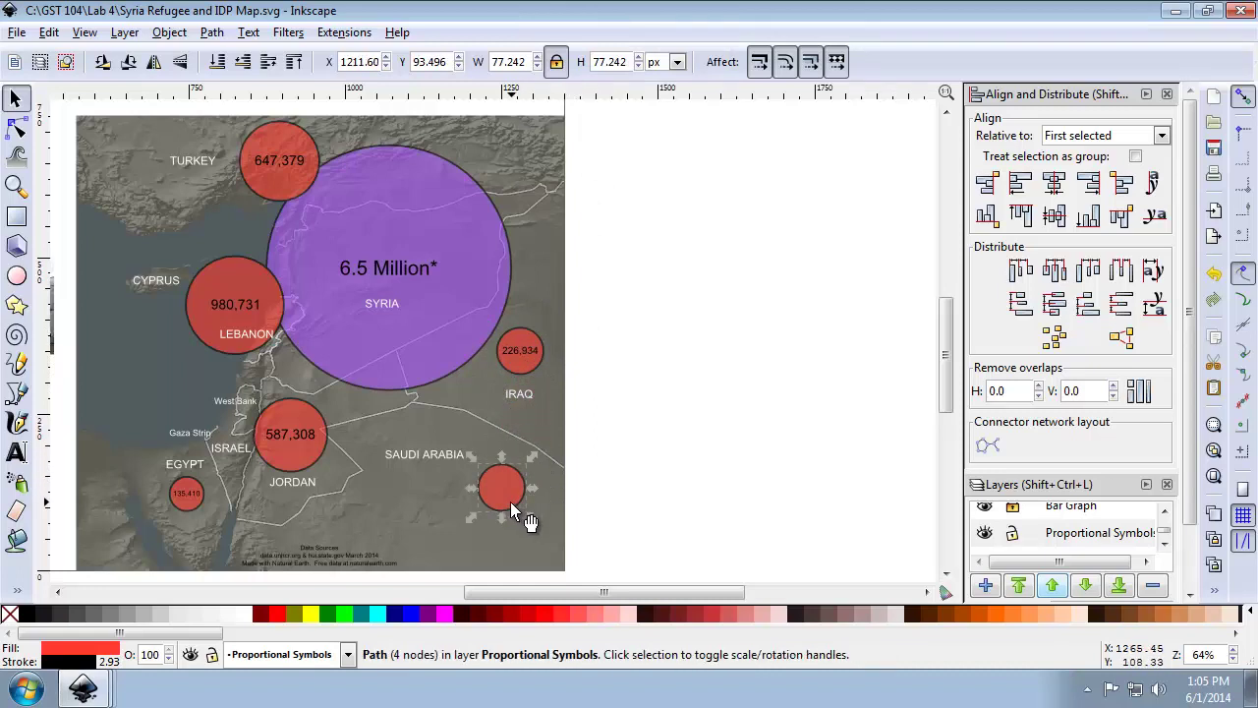
# Raise the duplicated red circle through the layers to the Legend layer and deselect it
pyautogui.press('shift')
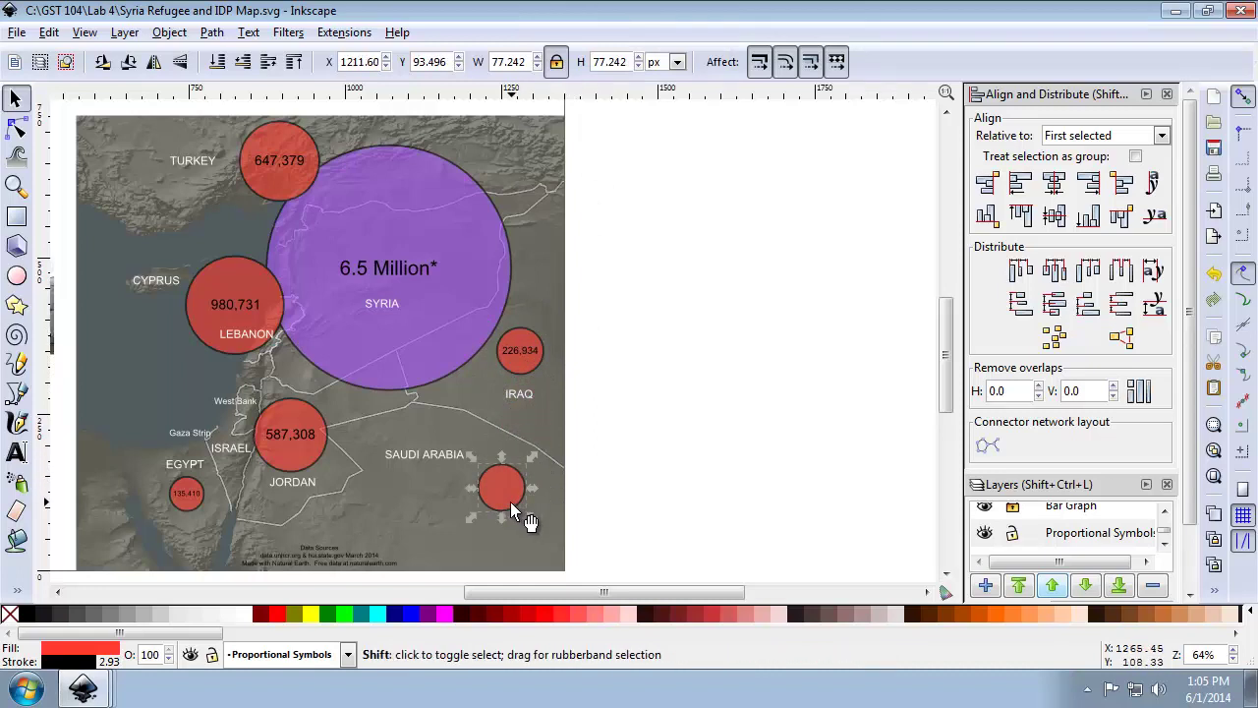
pyautogui.hotkey('shift', 'pageup')
pyautogui.hotkey('shift', 'pageup')
pyautogui.hotkey('shift', 'pageup')
pyautogui.hotkey('shift', 'pageup')
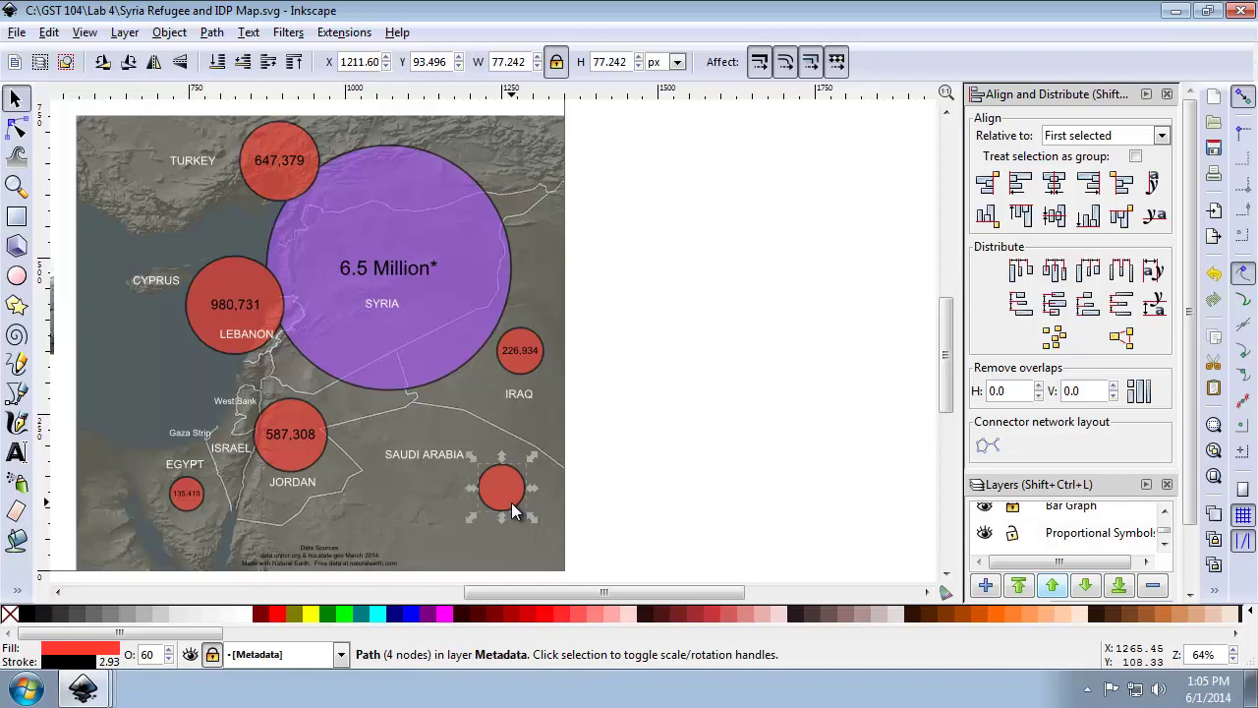
pyautogui.hotkey('shift', 'pageup')
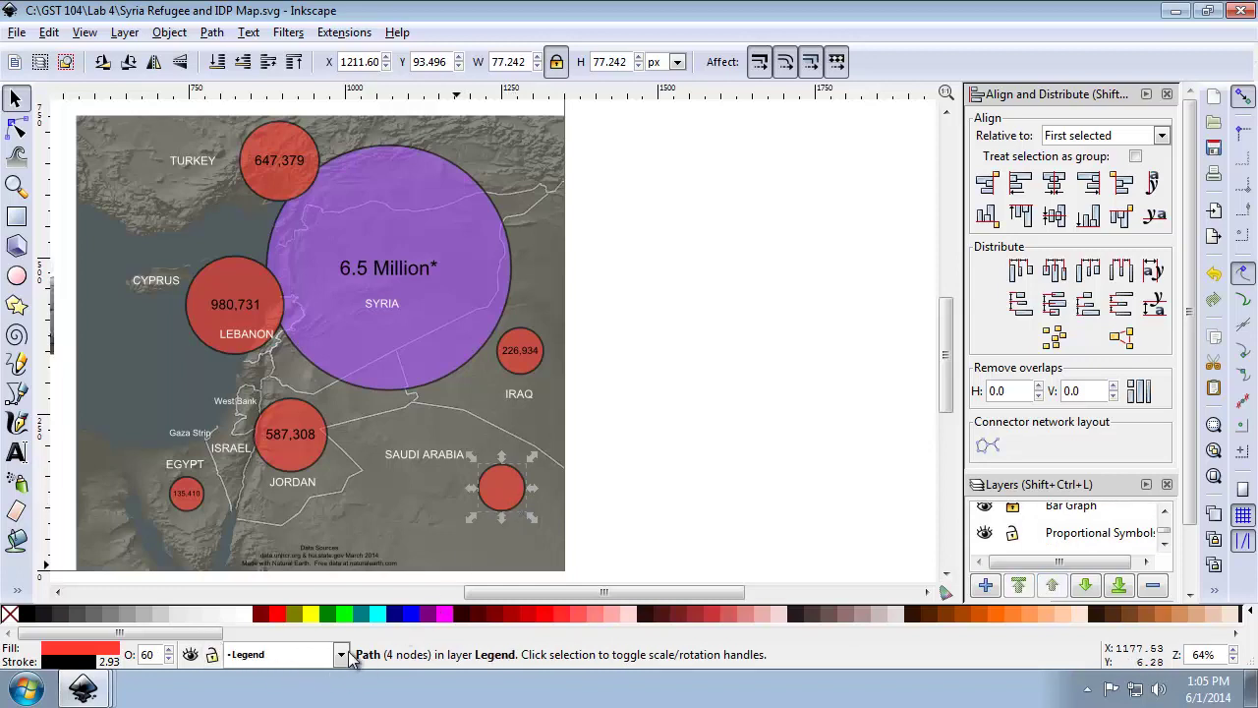
pyautogui.click(662, 467)
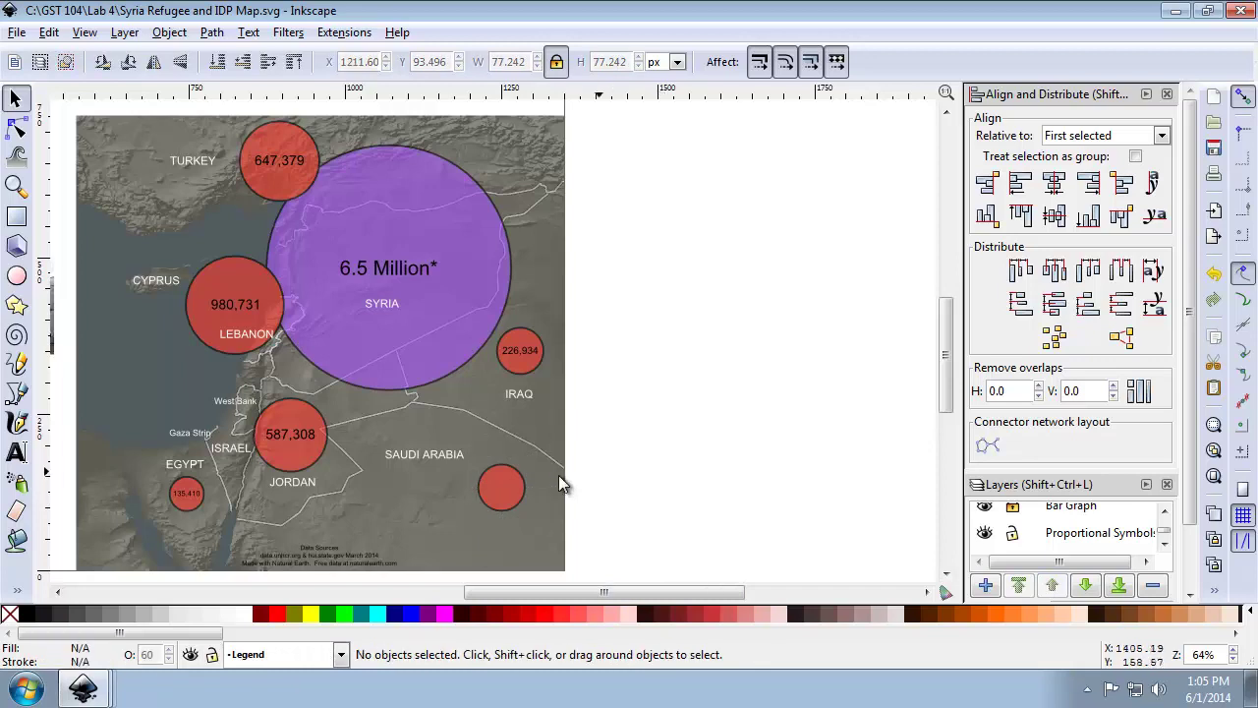
# Copy Iraq's red circle from Proportional Symbols, paste it into the Legend layer, and place it below the Saudi Arabia label
pyautogui.click(526, 372)
pyautogui.rightClick(526, 372)
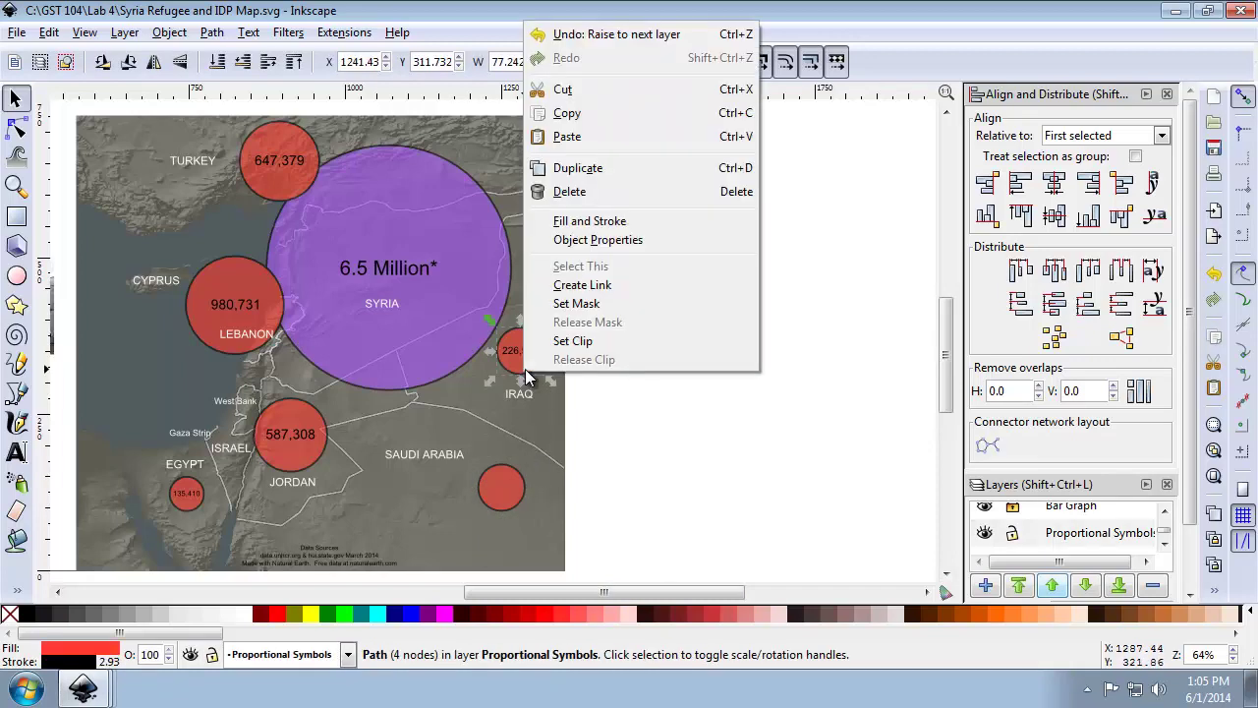
pyautogui.click(592, 125)
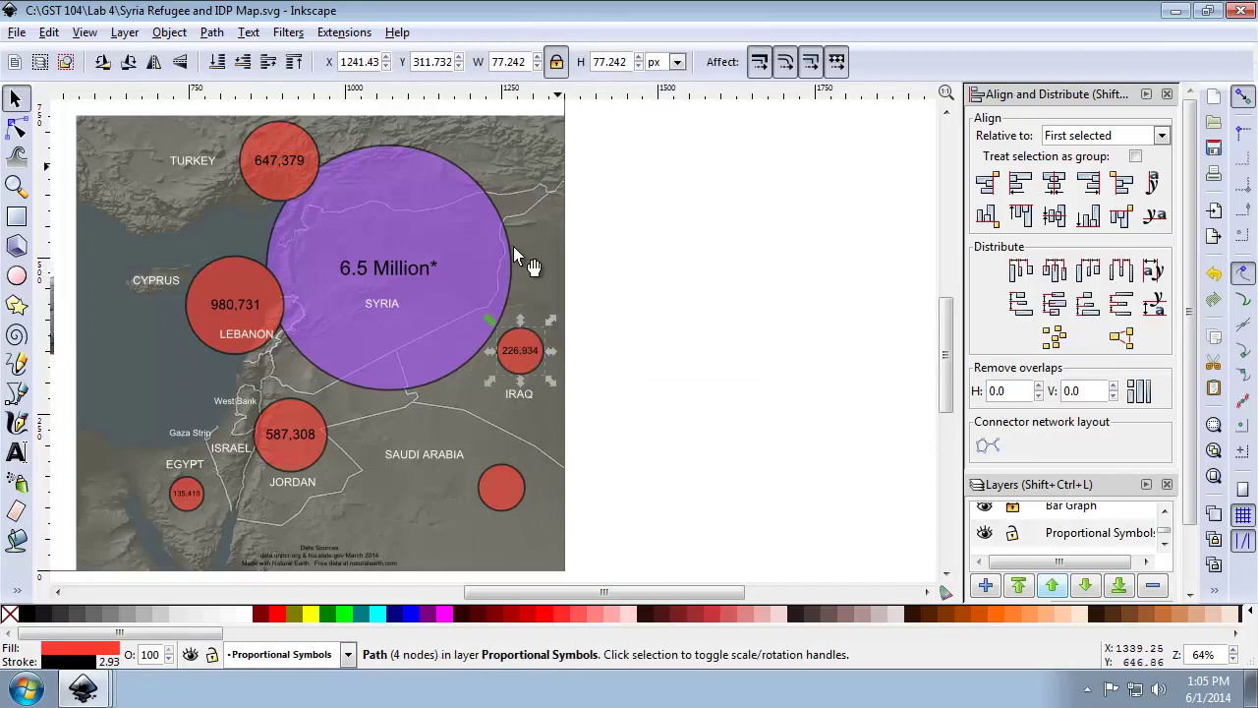
pyautogui.click(347, 653)
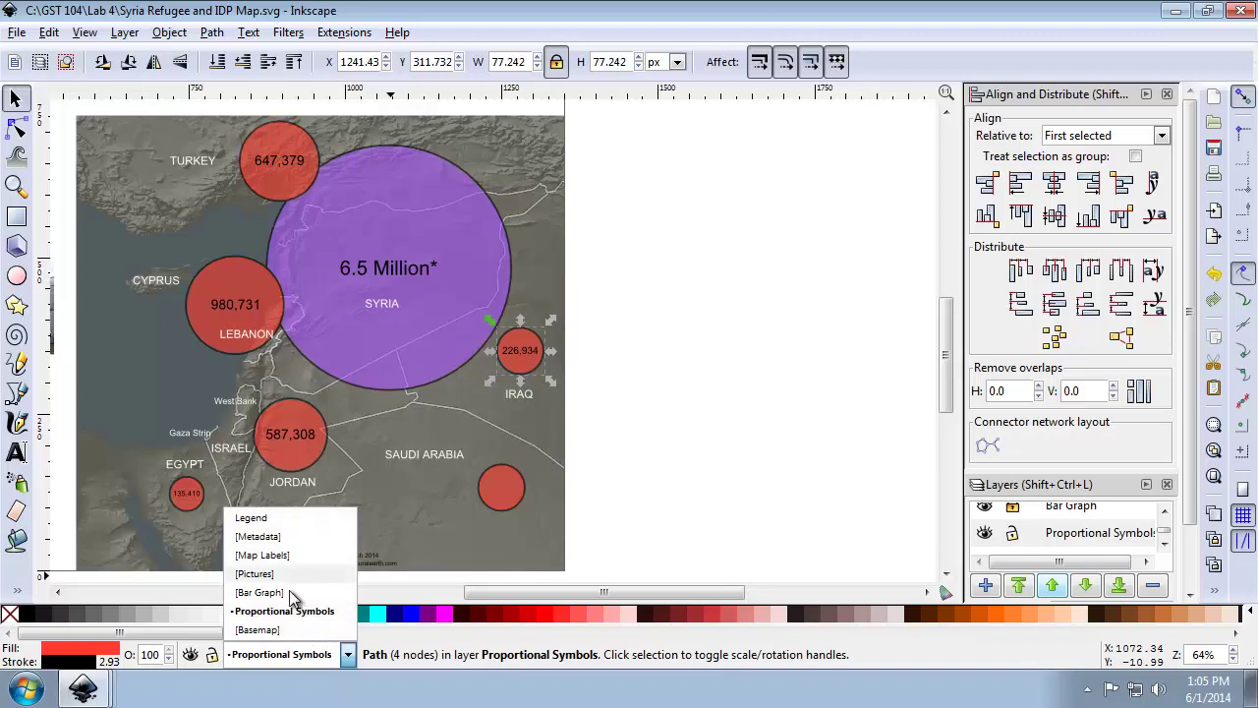
pyautogui.click(293, 520)
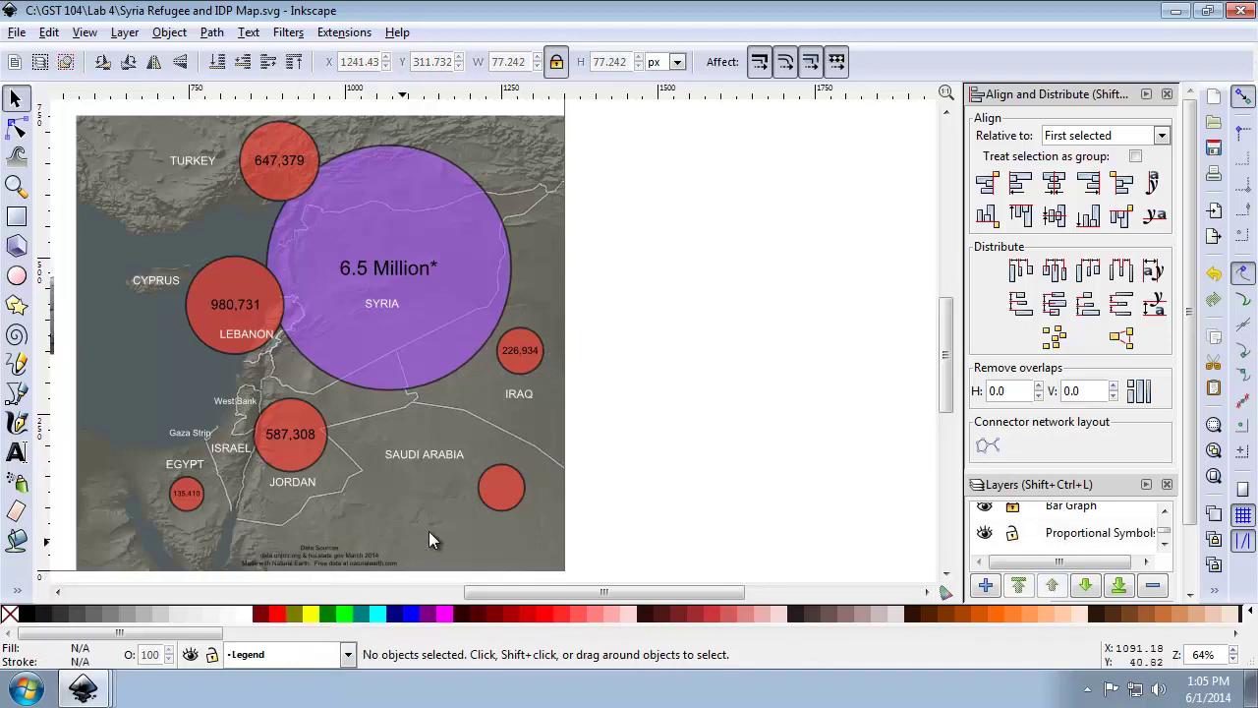
pyautogui.rightClick(459, 518)
pyautogui.click(520, 631)
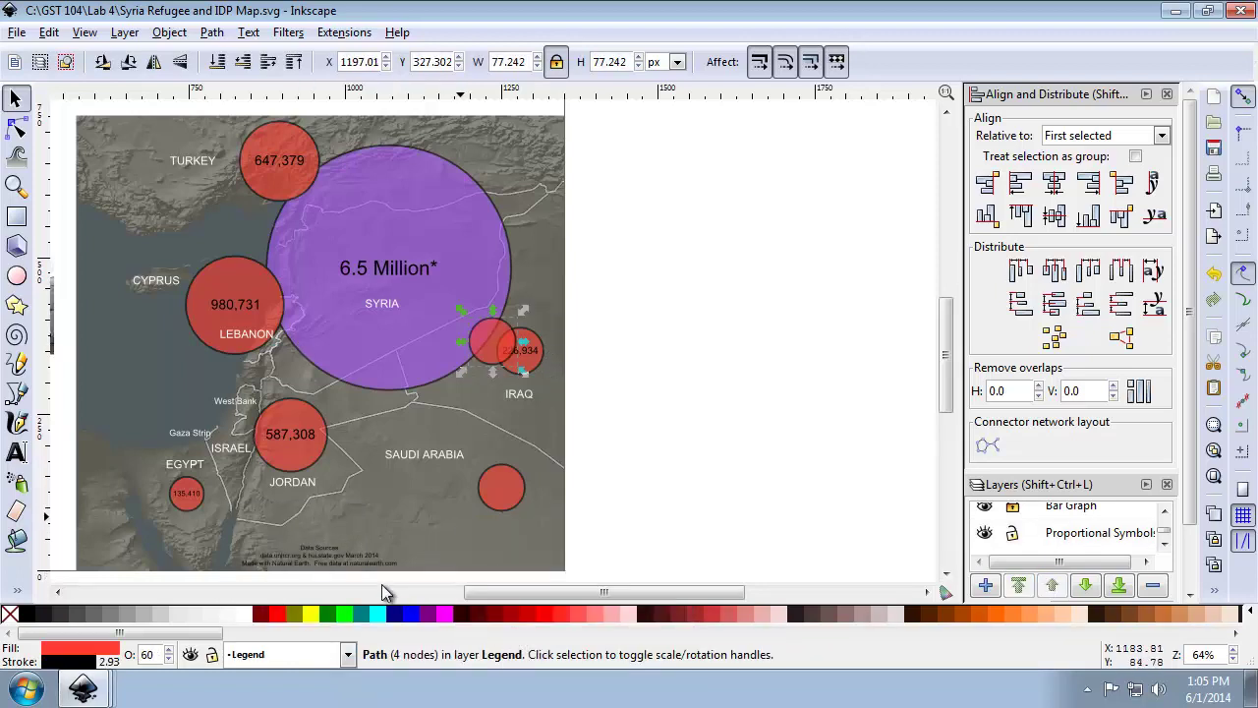
pyautogui.moveTo(458, 429); pyautogui.dragTo(413, 530)
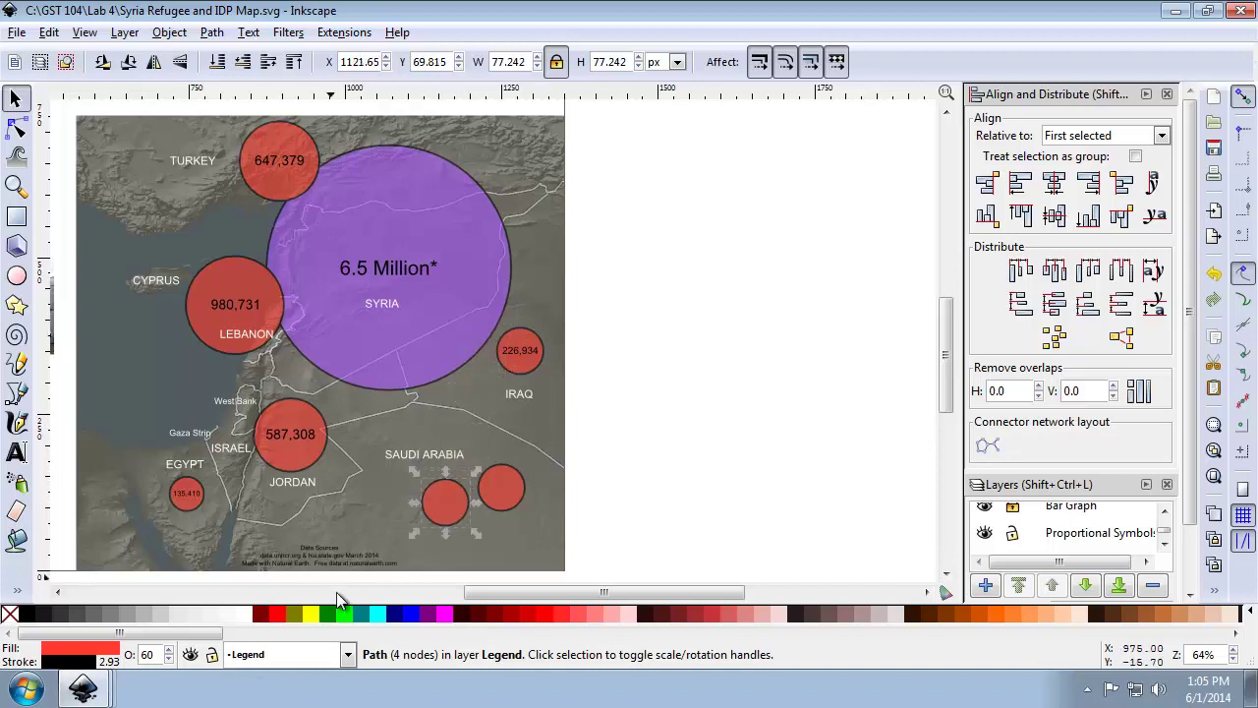
# Delete the earlier duplicate red circle and move the pasted one into its area, at about X 1184, Y 70 px
pyautogui.click(545, 517)
pyautogui.click(495, 490)
pyautogui.press('Delete')
pyautogui.moveTo(467, 503)
pyautogui.mouseDown()
pyautogui.moveTo(509, 514)
pyautogui.moveTo(490, 500)
pyautogui.mouseUp()
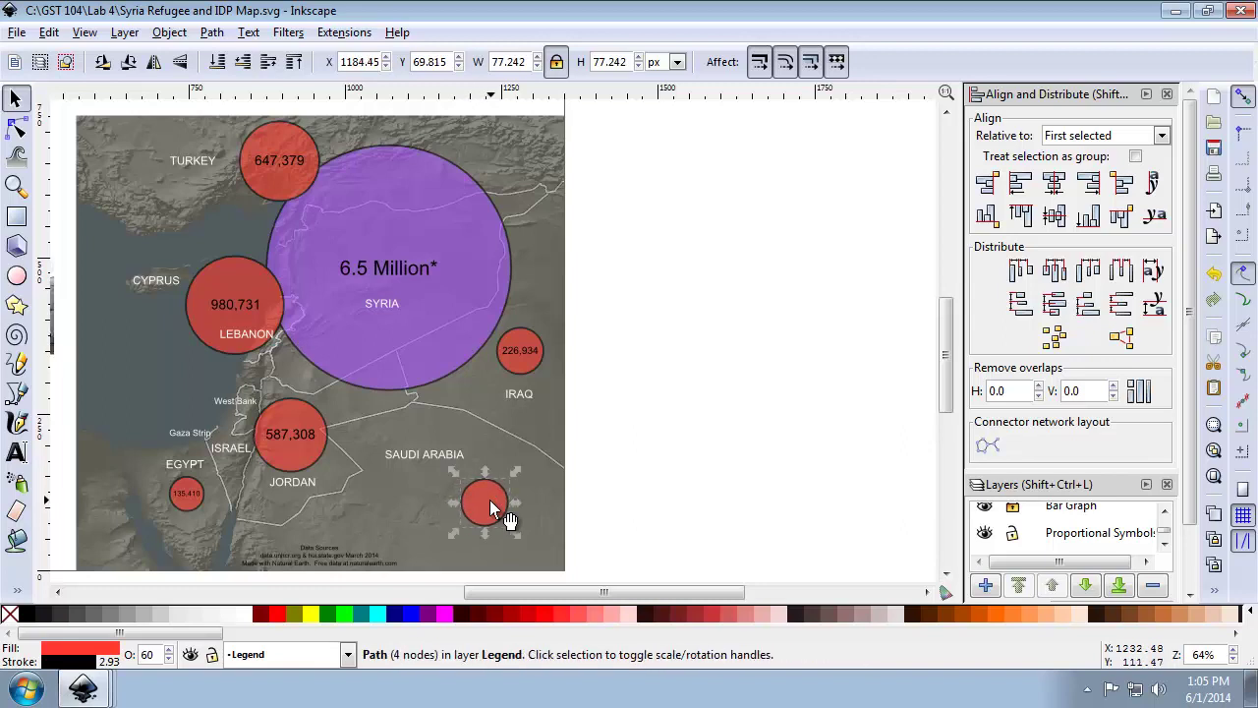
# Copy Syria's purple circle and paste it into the Legend layer
pyautogui.click(437, 360)
pyautogui.rightClick(434, 352)
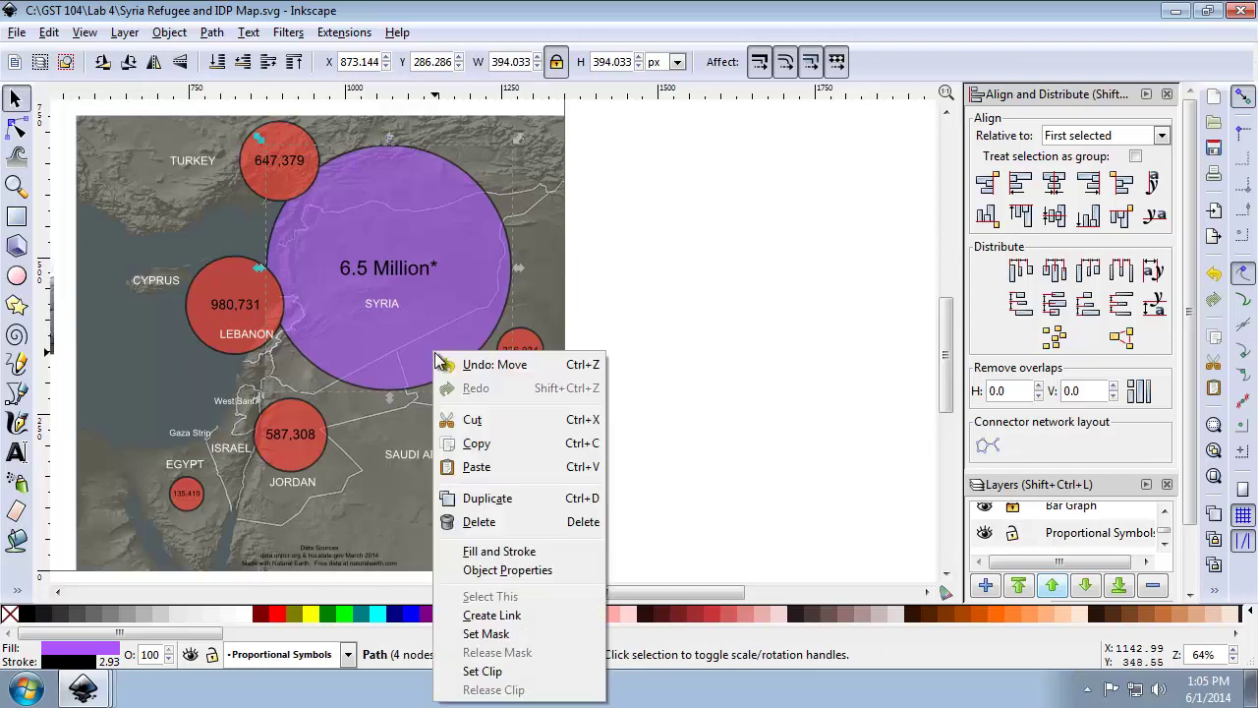
pyautogui.click(504, 451)
pyautogui.click(347, 654)
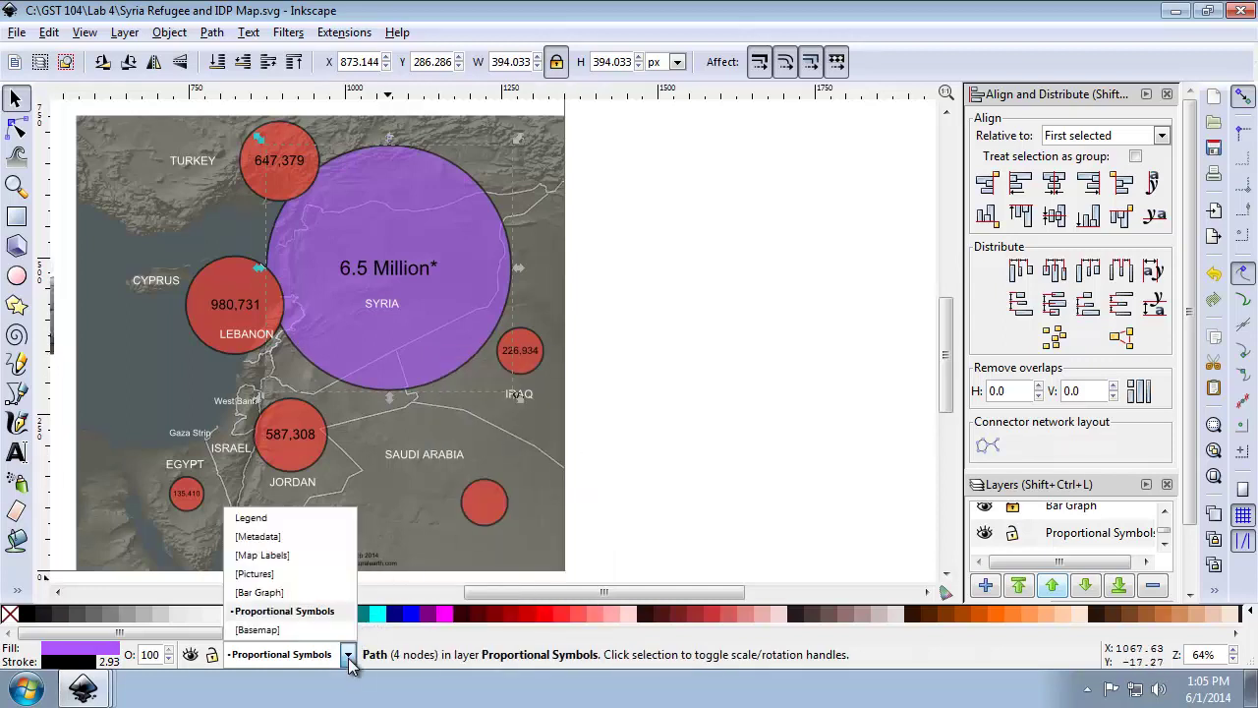
pyautogui.click(280, 517)
pyautogui.rightClick(629, 452)
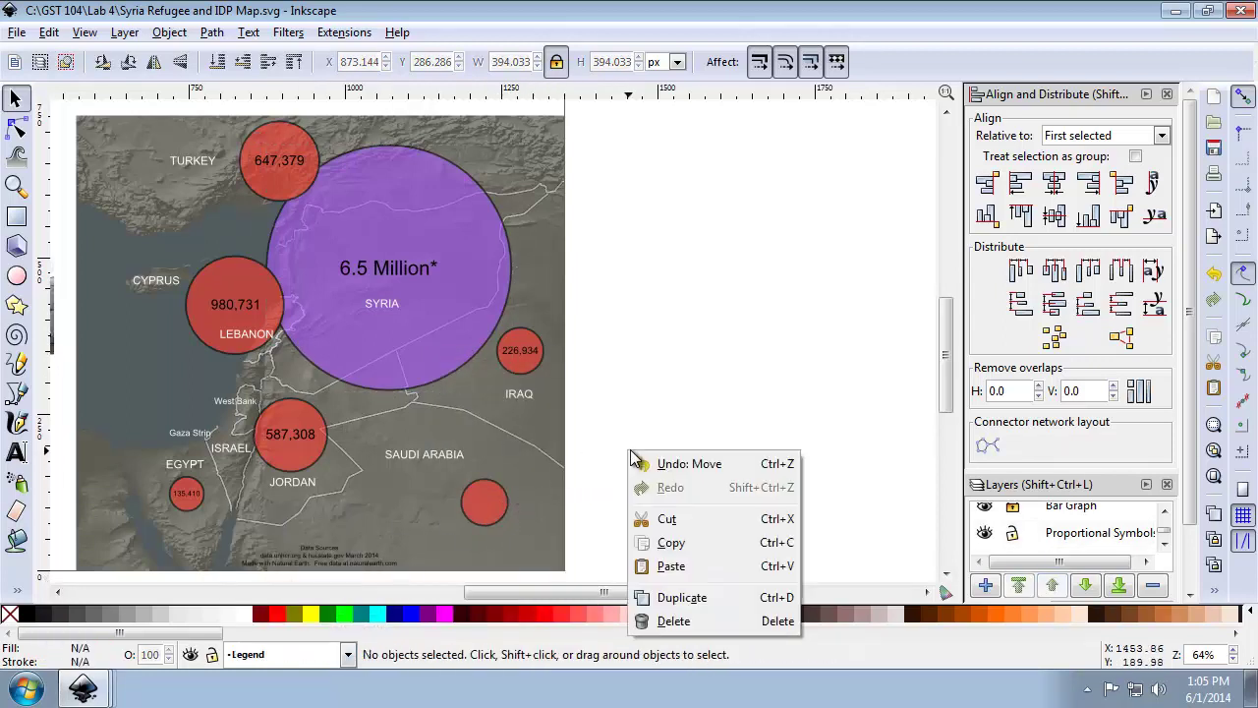
pyautogui.click(673, 566)
# Try shrinking the pasted purple circle to about 124 px beside the red legend circle, and undo its addition
pyautogui.moveTo(618, 533); pyautogui.dragTo(358, 386)
pyautogui.moveTo(540, 324); pyautogui.dragTo(435, 507)
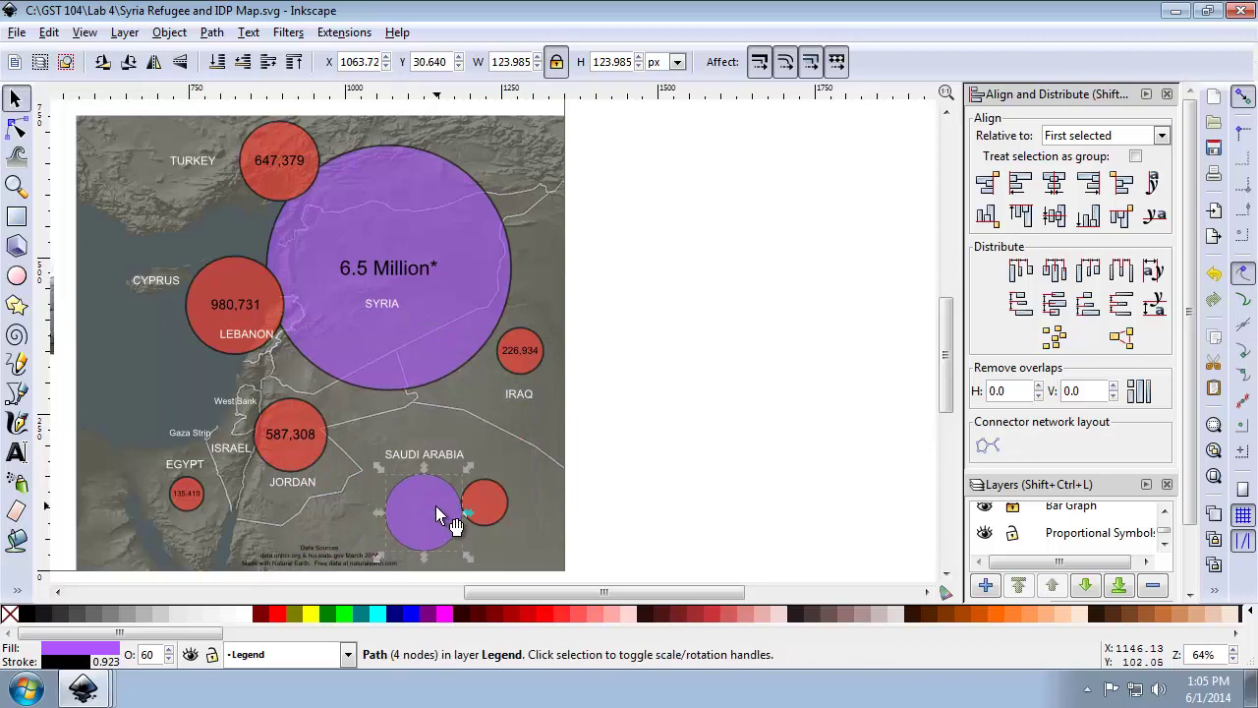
pyautogui.click(601, 499)
pyautogui.hotkey('ctrl', 'z')
# Move the red legend circle to about X 1189, Y 26 px and draw a circle about 75 px wide above it on the Legend layer
pyautogui.moveTo(484, 506); pyautogui.dragTo(489, 538)
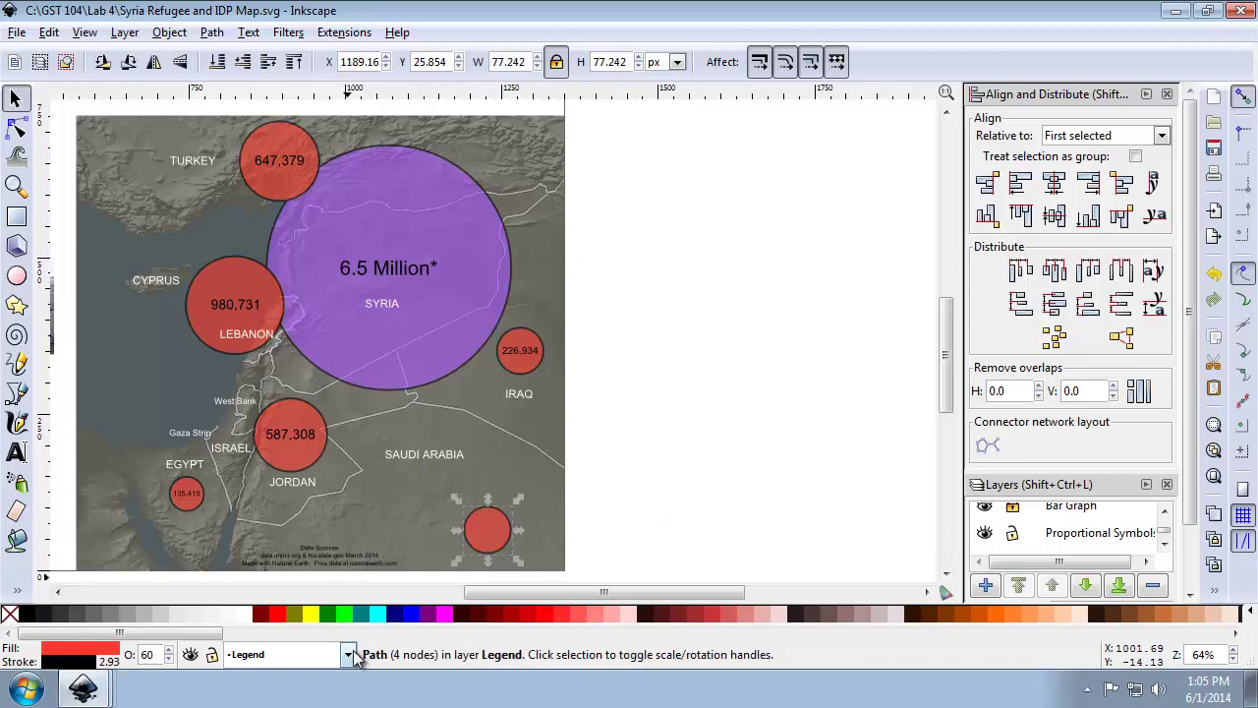
pyautogui.click(316, 651)
pyautogui.click(296, 519)
pyautogui.click(17, 278)
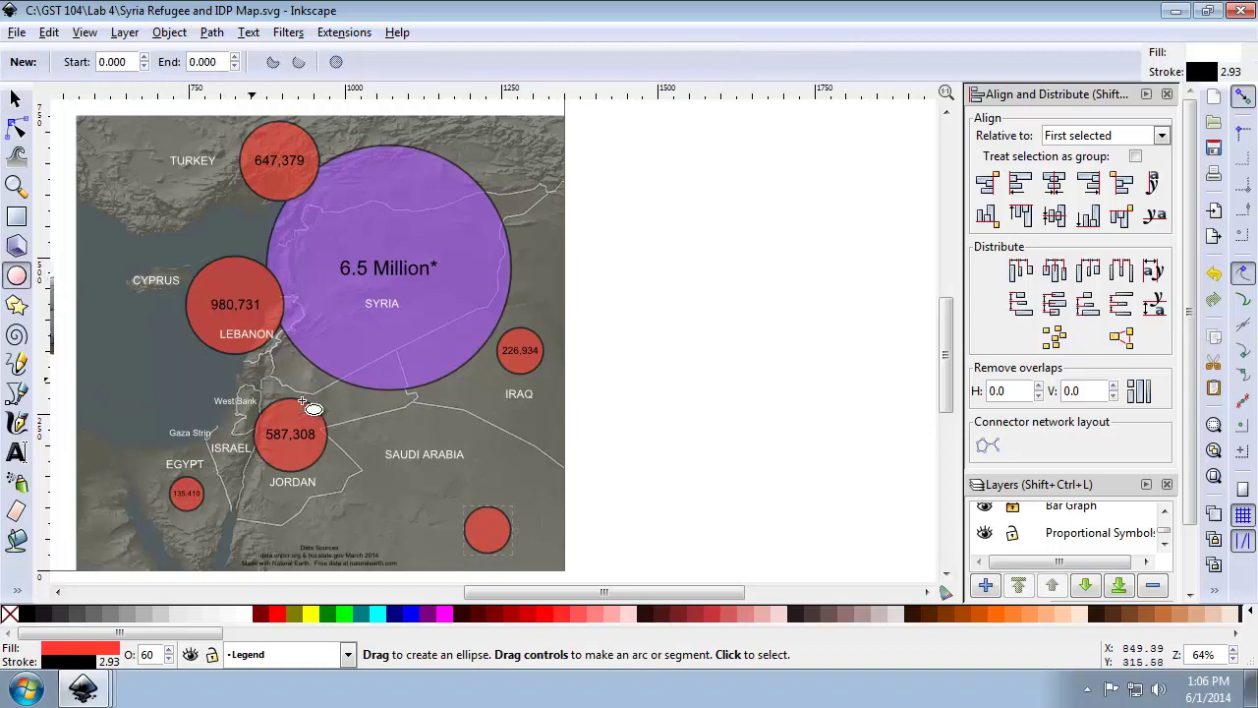
pyautogui.moveTo(500, 445); pyautogui.dragTo(549, 490)
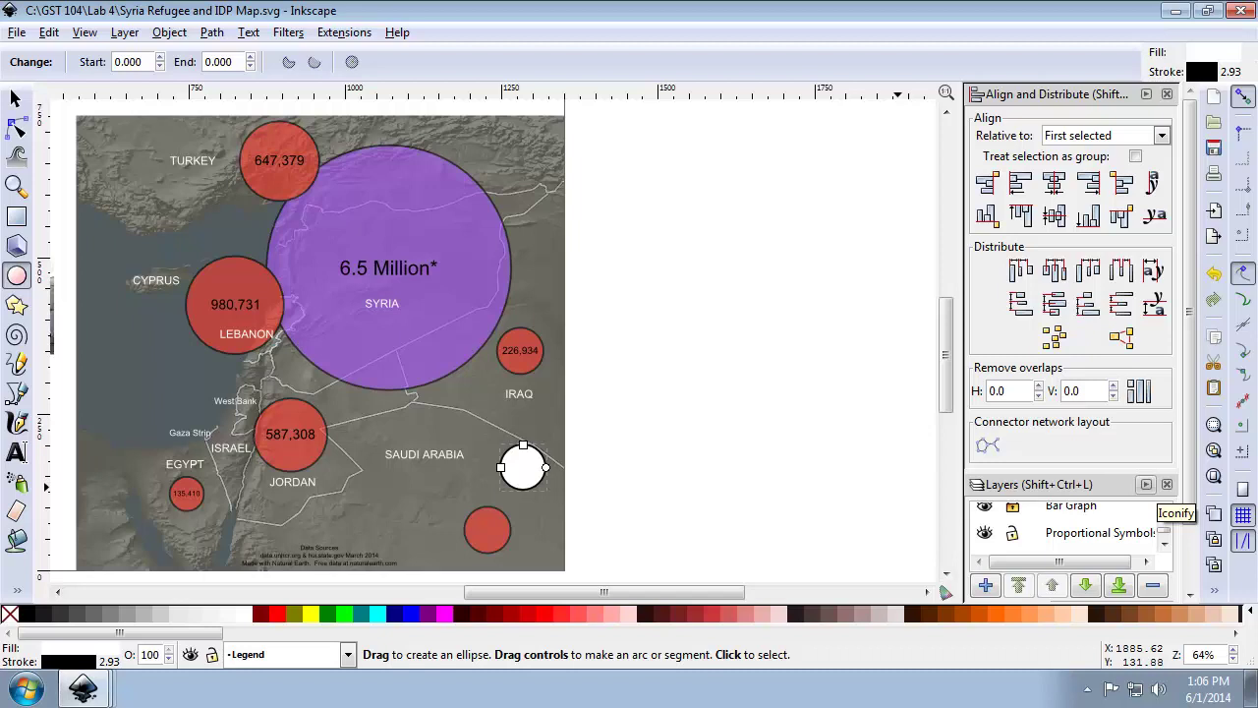
# Resize the new white circle and the red legend circle to 50 px in width and height
pyautogui.click(16, 99)
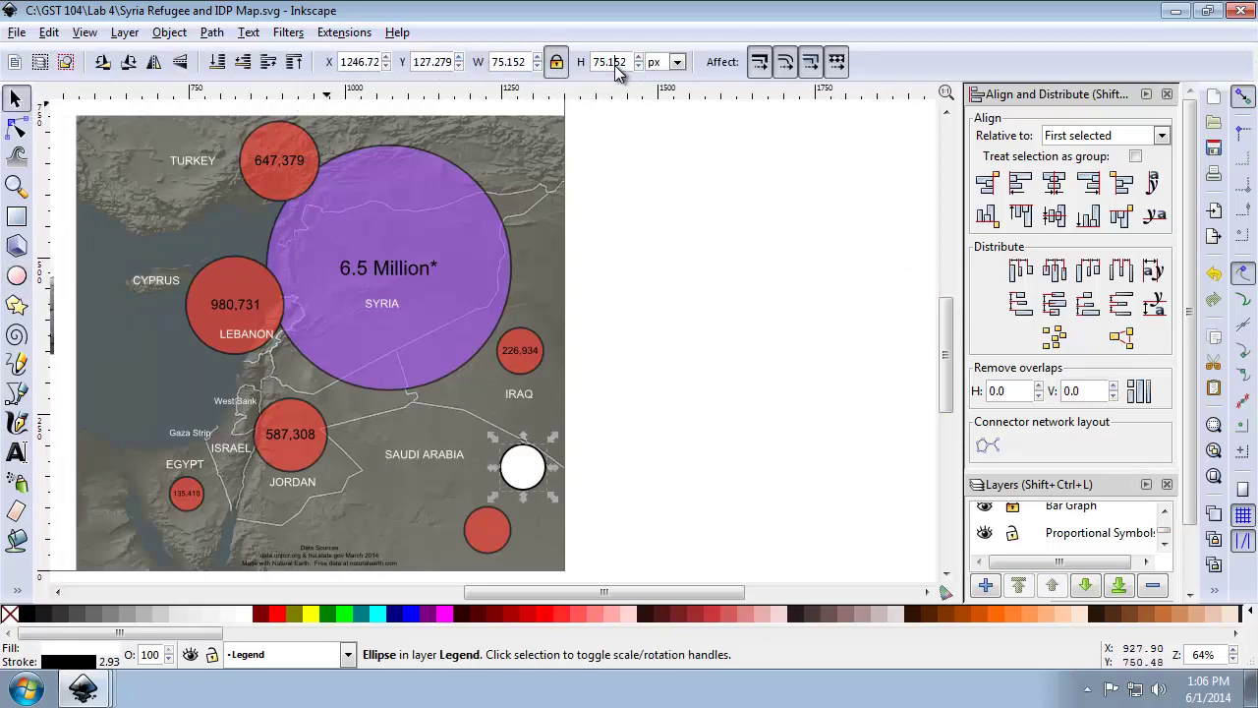
pyautogui.write('50')
pyautogui.press('Return')
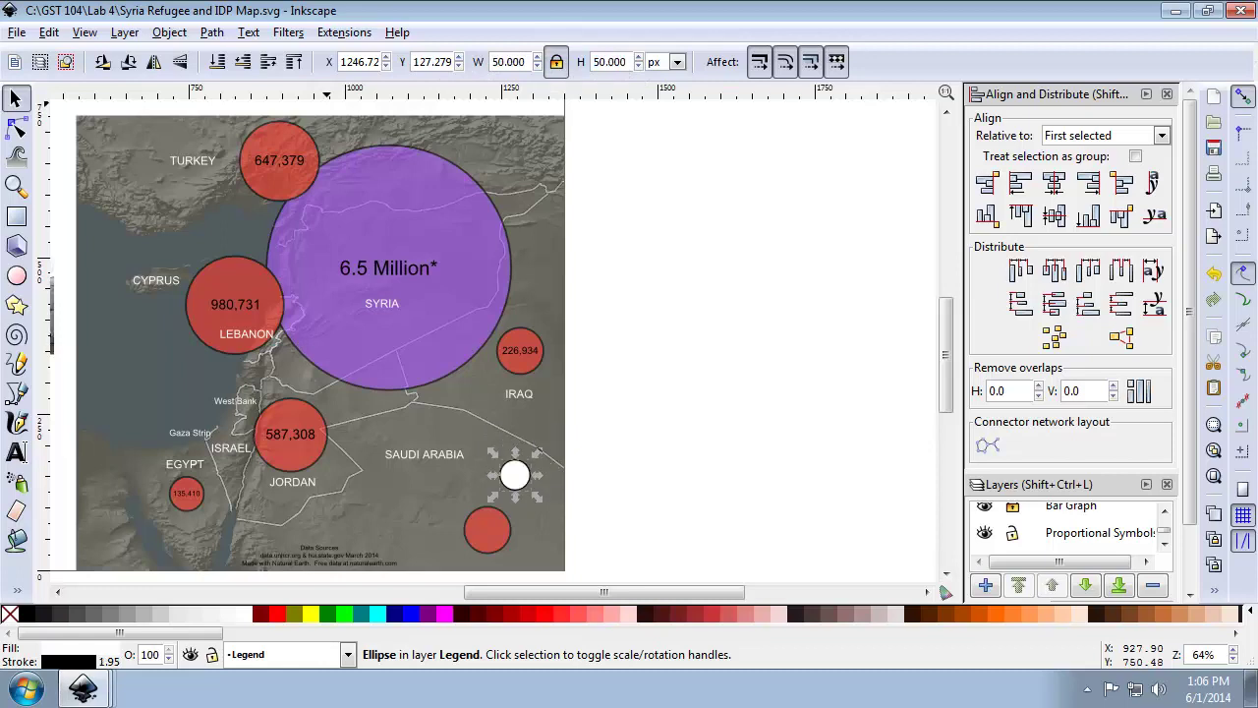
pyautogui.click(485, 528)
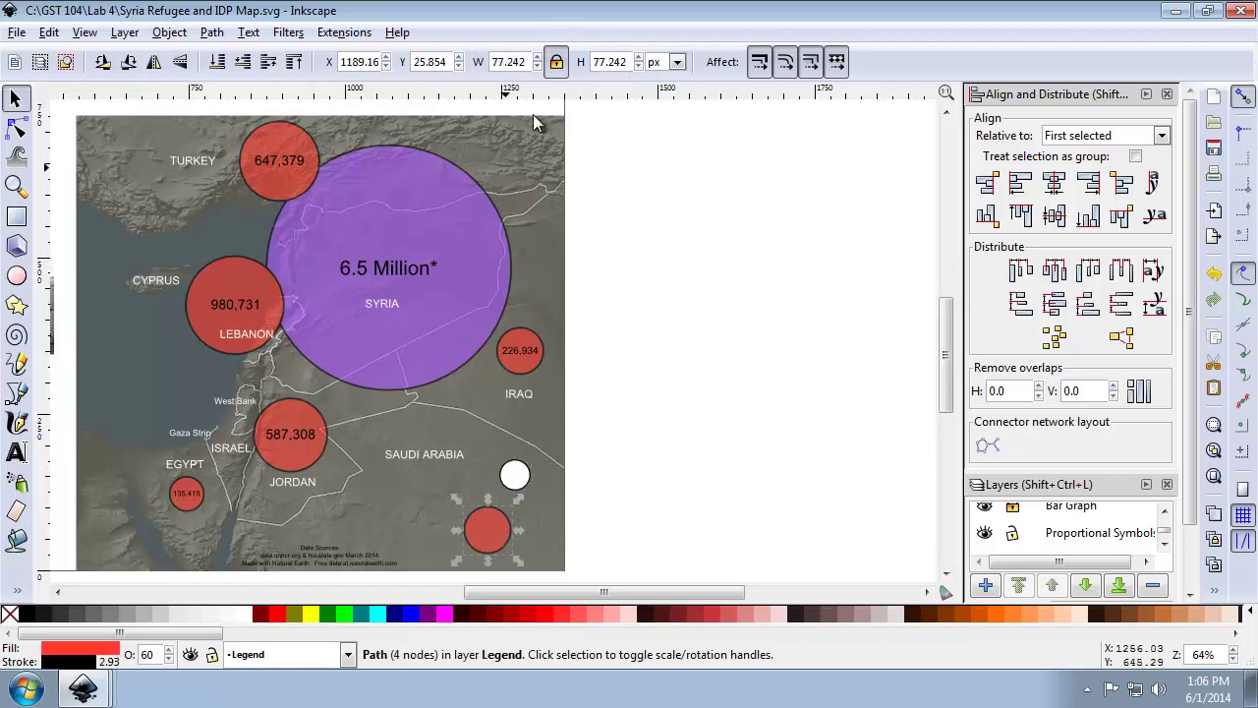
pyautogui.tripleClick(609, 61)
pyautogui.write('50')
pyautogui.press('Return')
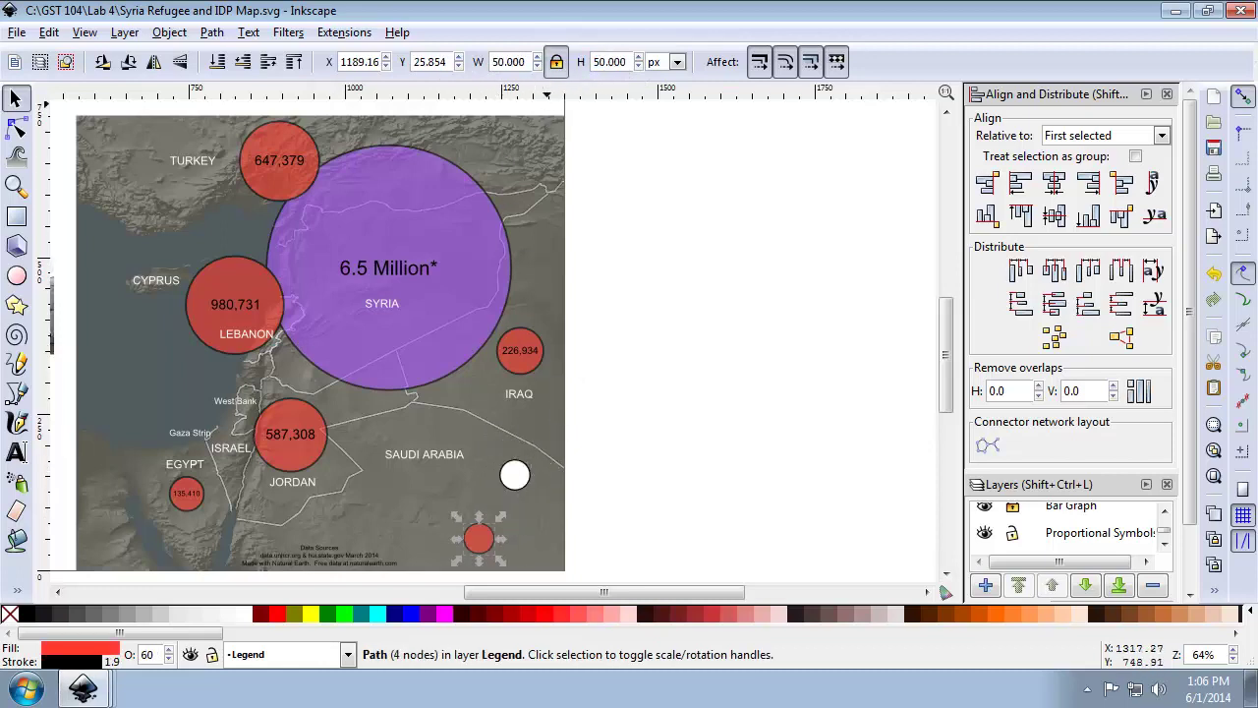
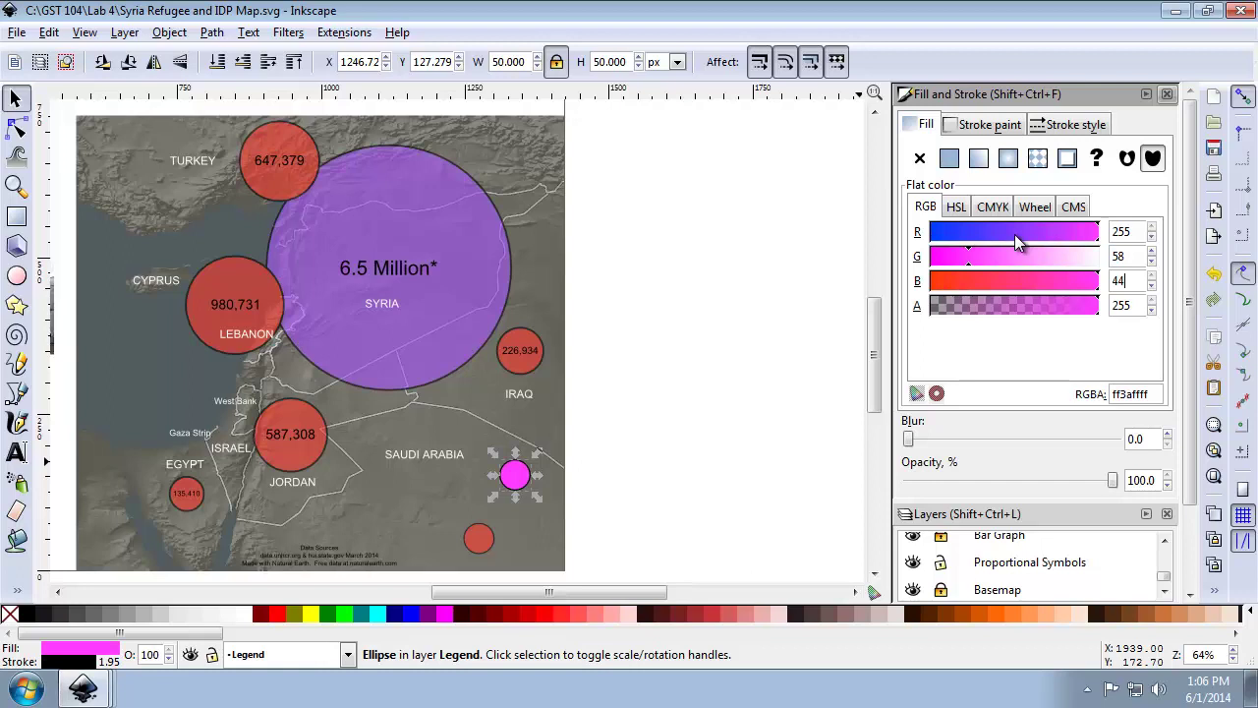
# Give the upper legend circle an RGB fill of 255, 58, 44 and 80% opacity, and move it to about X 1242, Y 134 px
pyautogui.press('Tab')
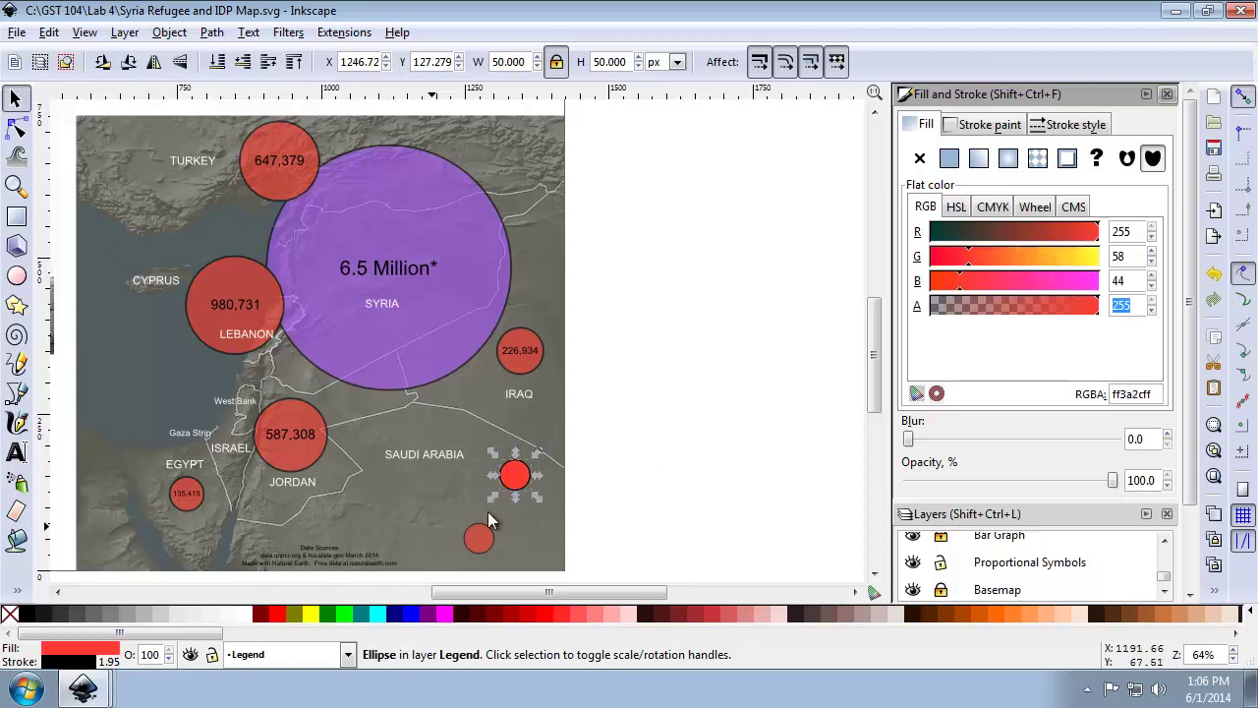
pyautogui.moveTo(521, 485); pyautogui.dragTo(516, 478)
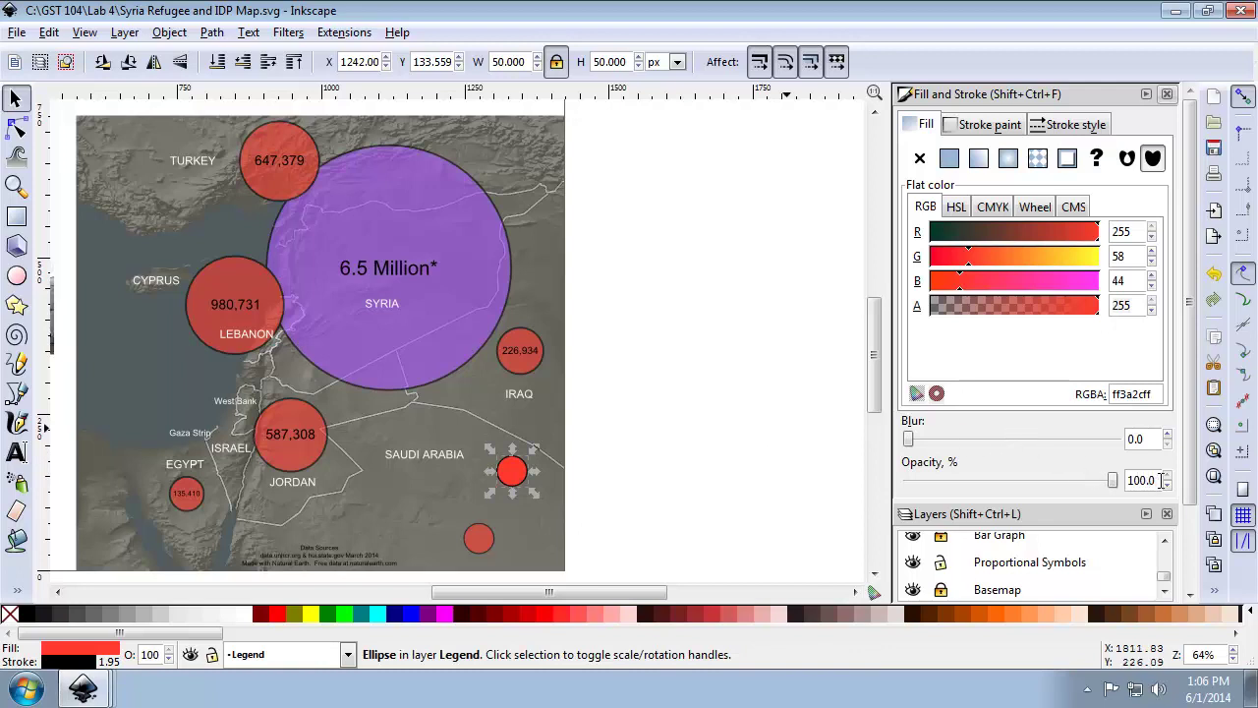
pyautogui.moveTo(1162, 480); pyautogui.dragTo(1030, 489)
pyautogui.write('80')
pyautogui.press('Return')
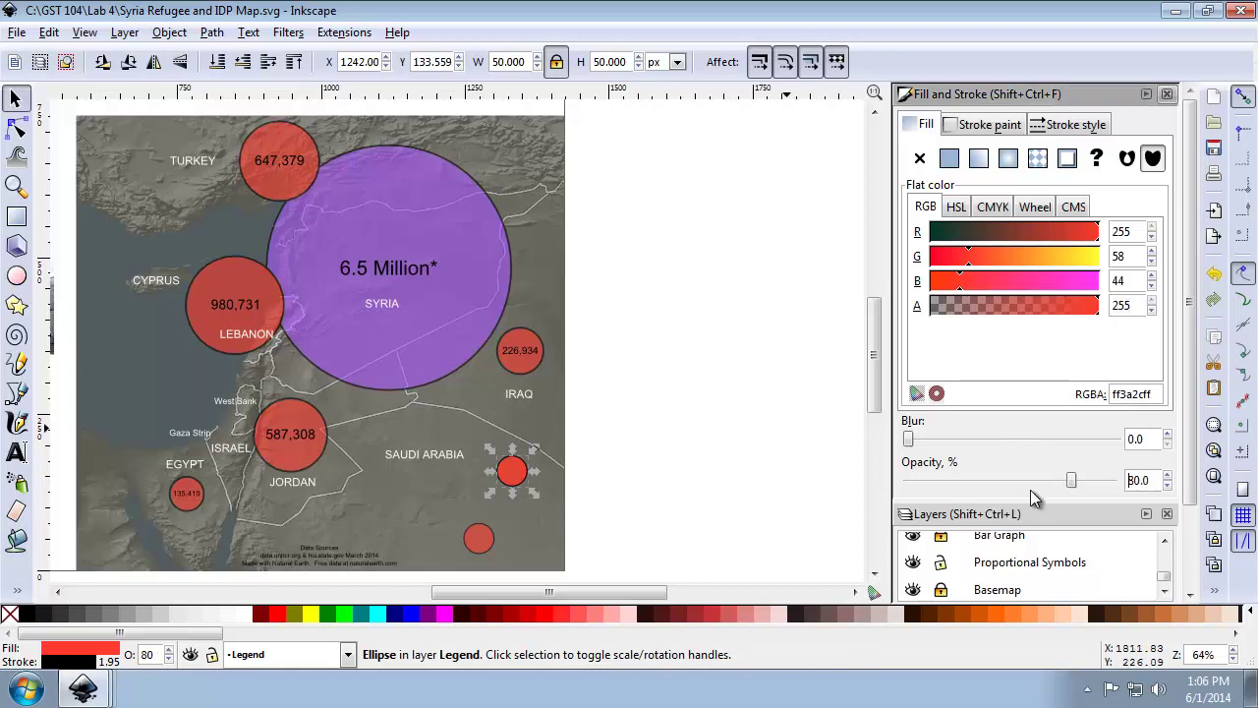
pyautogui.click(1030, 489)
# Move the lower red legend circle beneath the upper one, at about X 1241, Y 56 px
pyautogui.click(482, 545)
pyautogui.moveTo(481, 551); pyautogui.dragTo(525, 531)
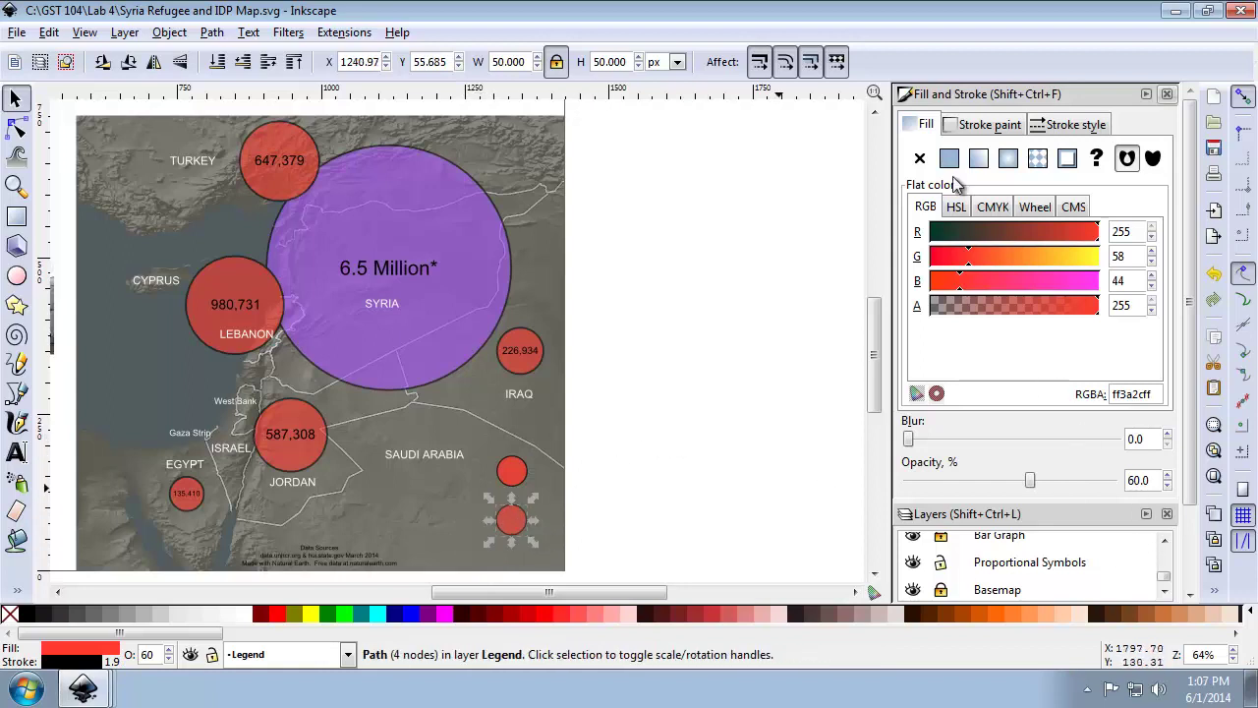
pyautogui.click(925, 130)
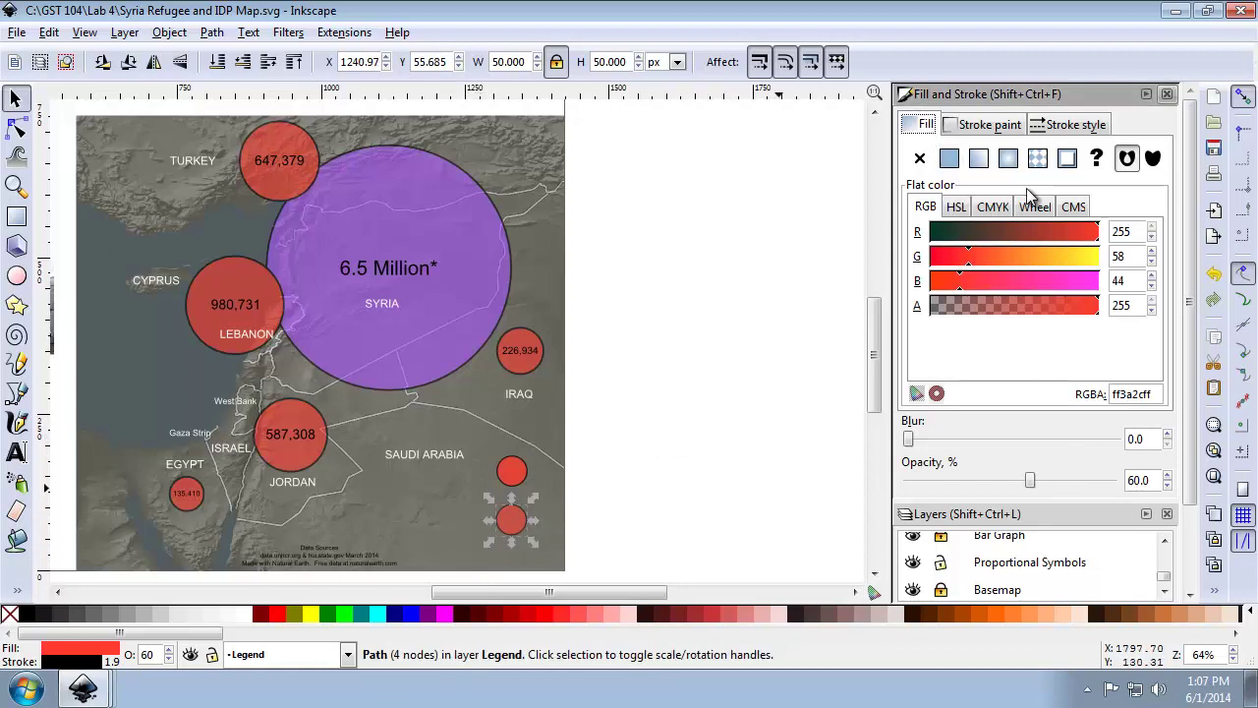
# Check the stroke width of Syria's purple circle and set the upper legend circle's stroke width to 2.933 px
pyautogui.click(514, 467)
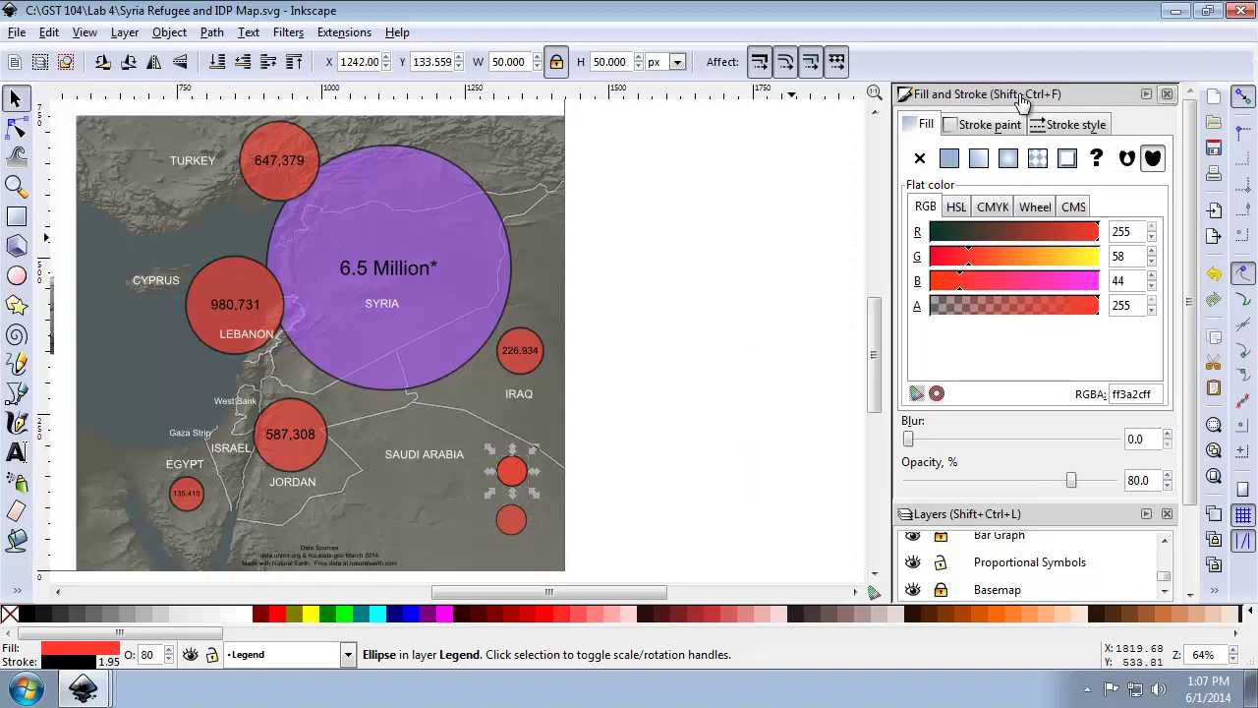
pyautogui.click(991, 128)
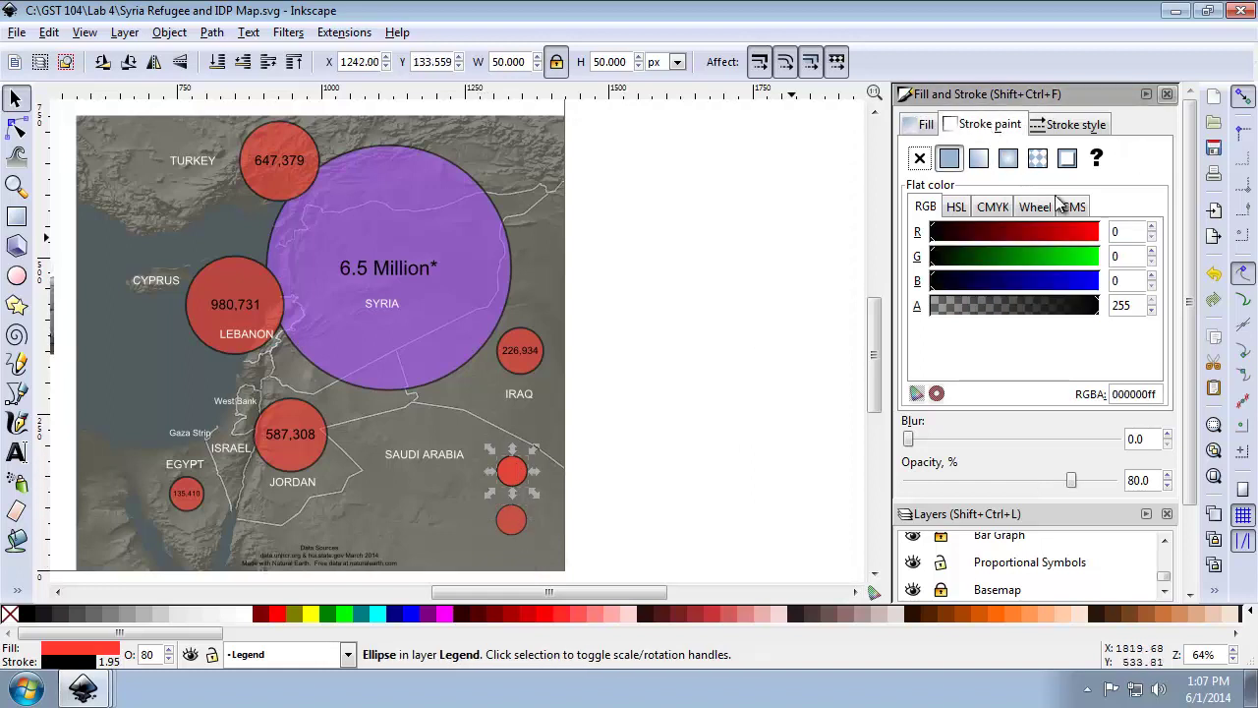
pyautogui.click(1047, 126)
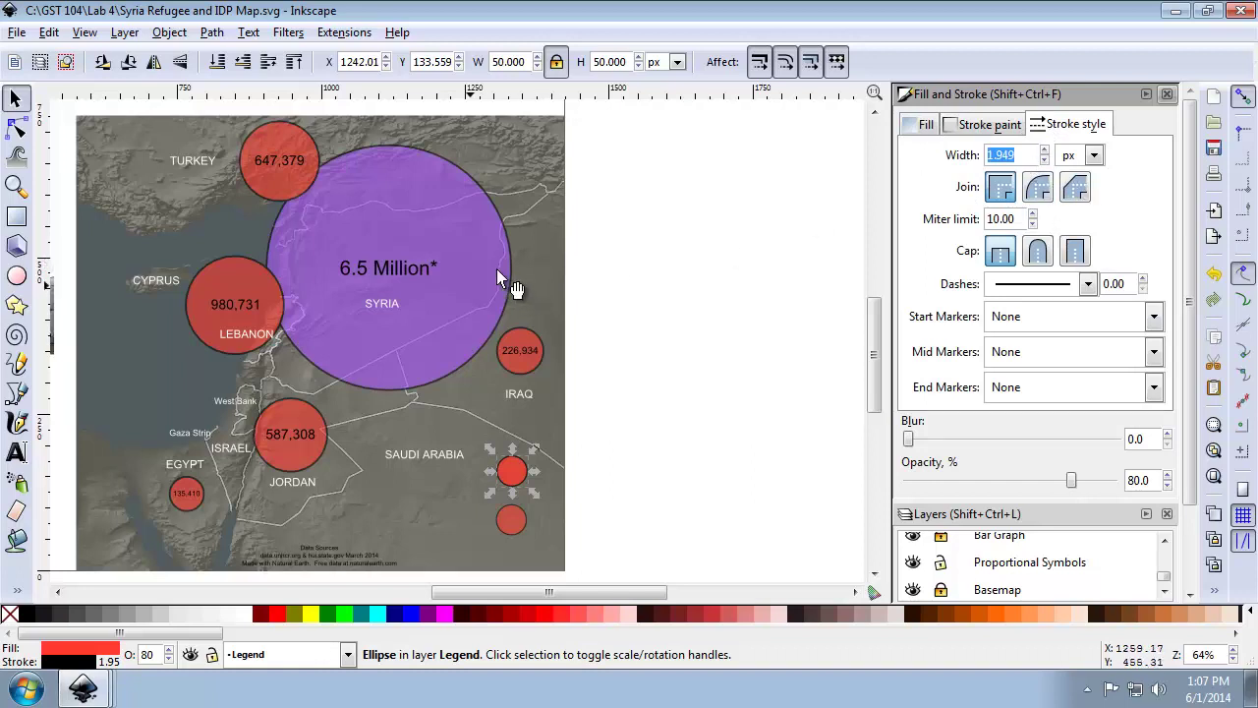
pyautogui.click(465, 211)
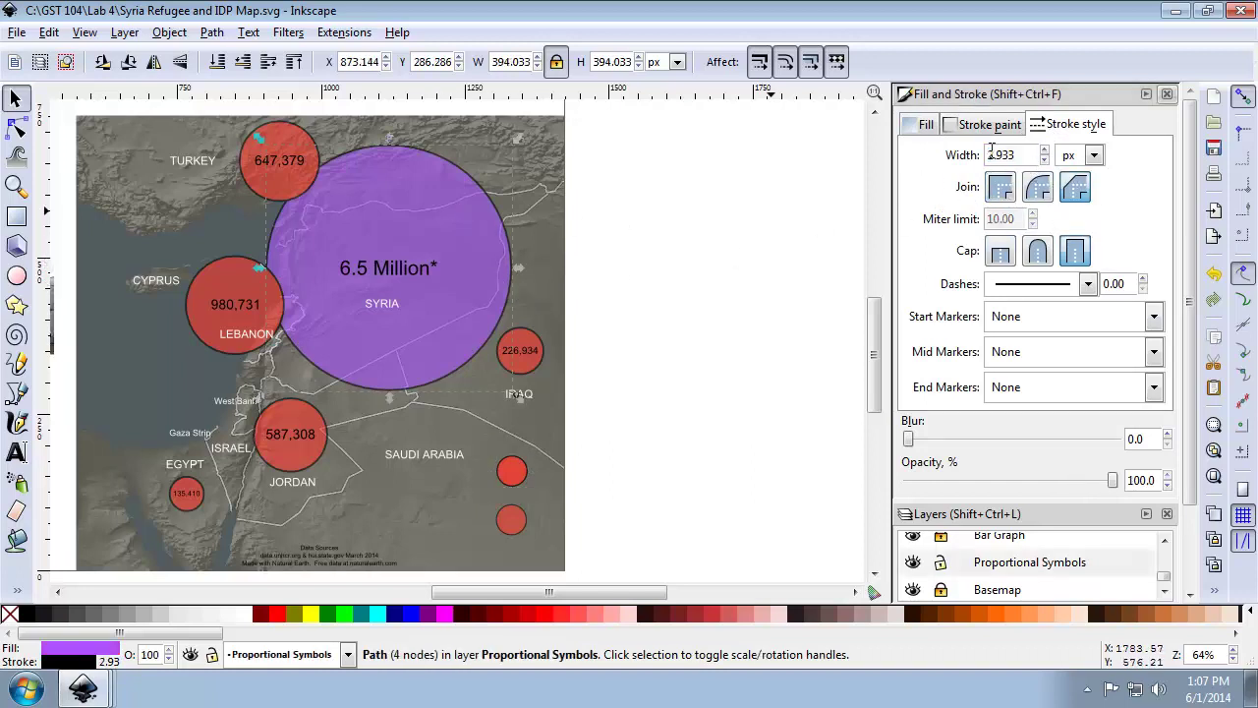
pyautogui.click(511, 474)
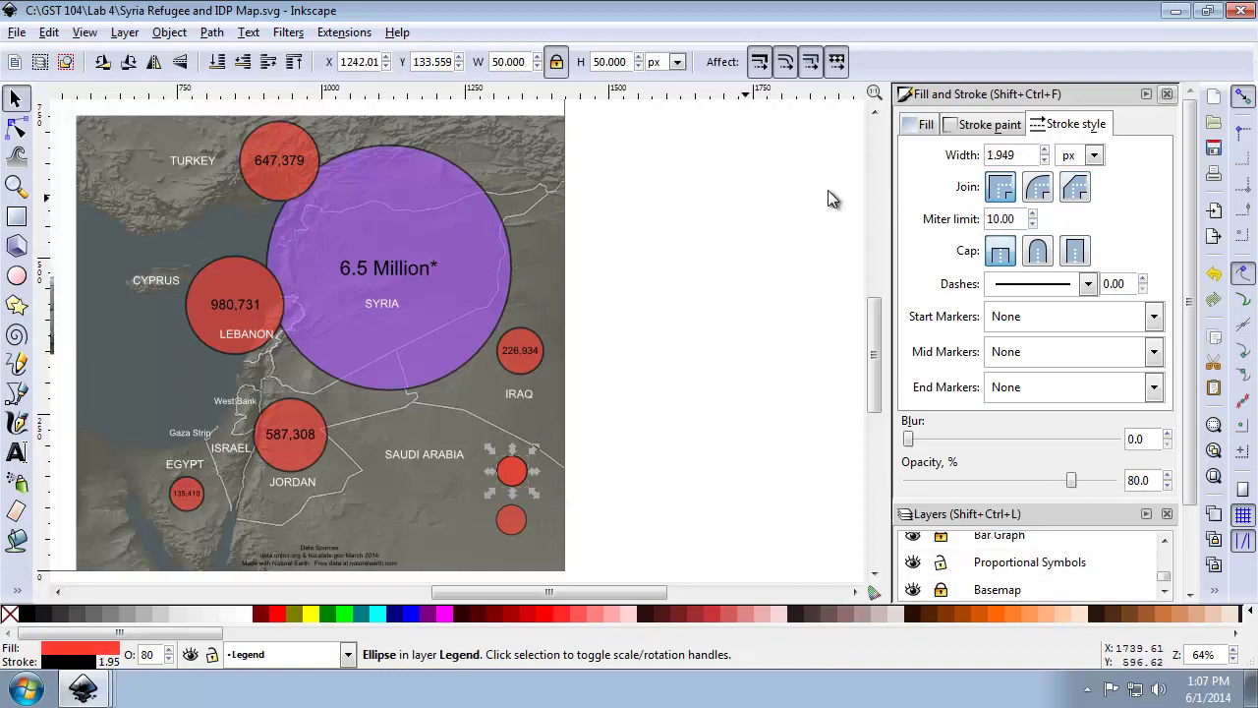
pyautogui.tripleClick(1002, 155)
pyautogui.write('2.933')
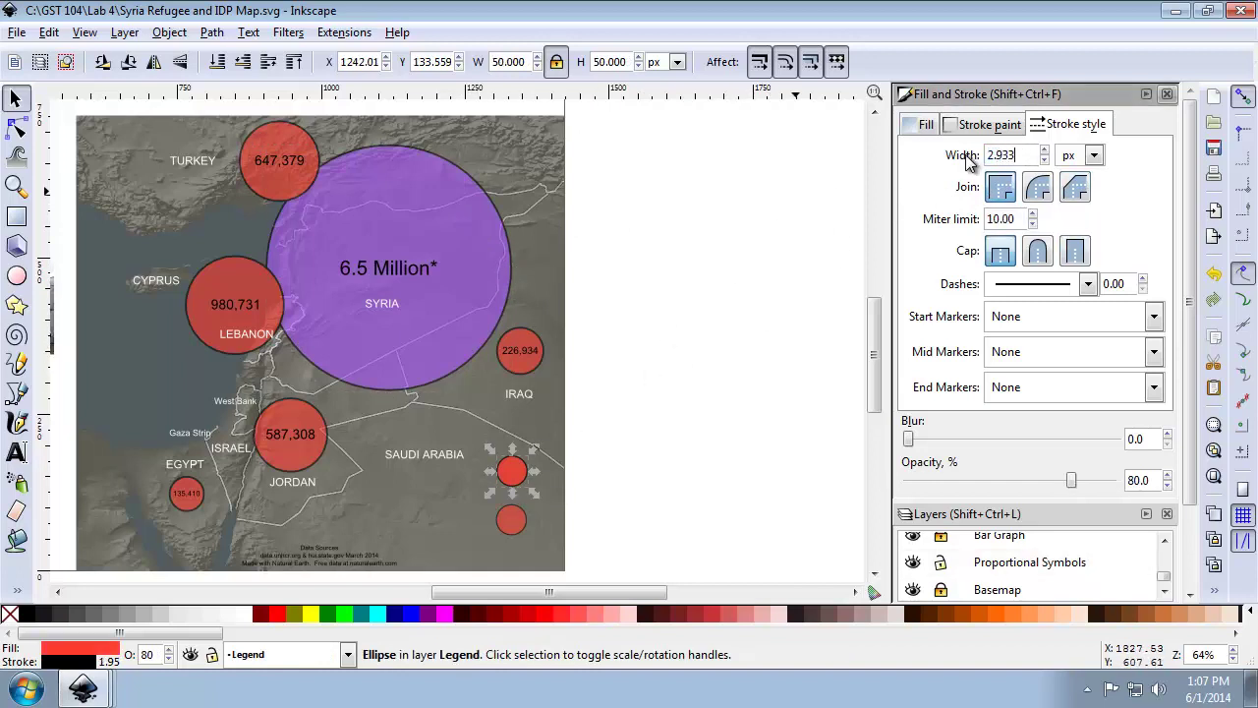
pyautogui.press('Return')
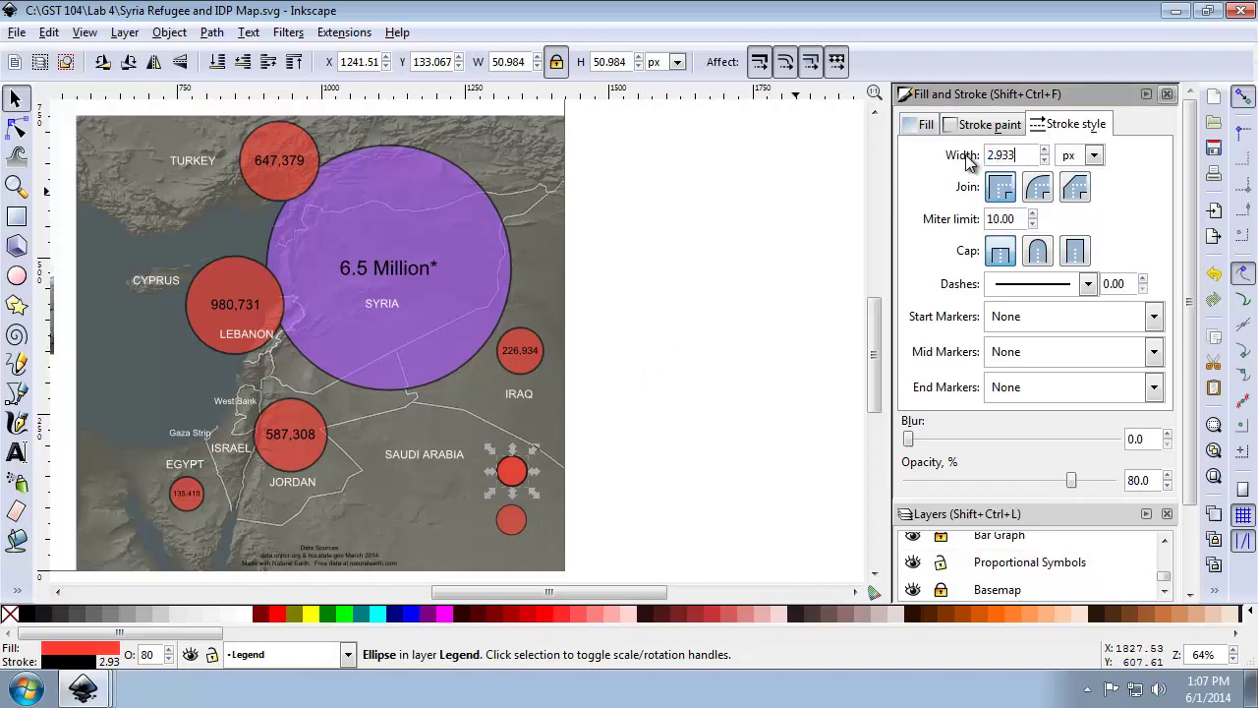
# Set the lower legend circle's opacity to 80% and its stroke width to 2.933 px, and show its stroke paint settings
pyautogui.click(513, 519)
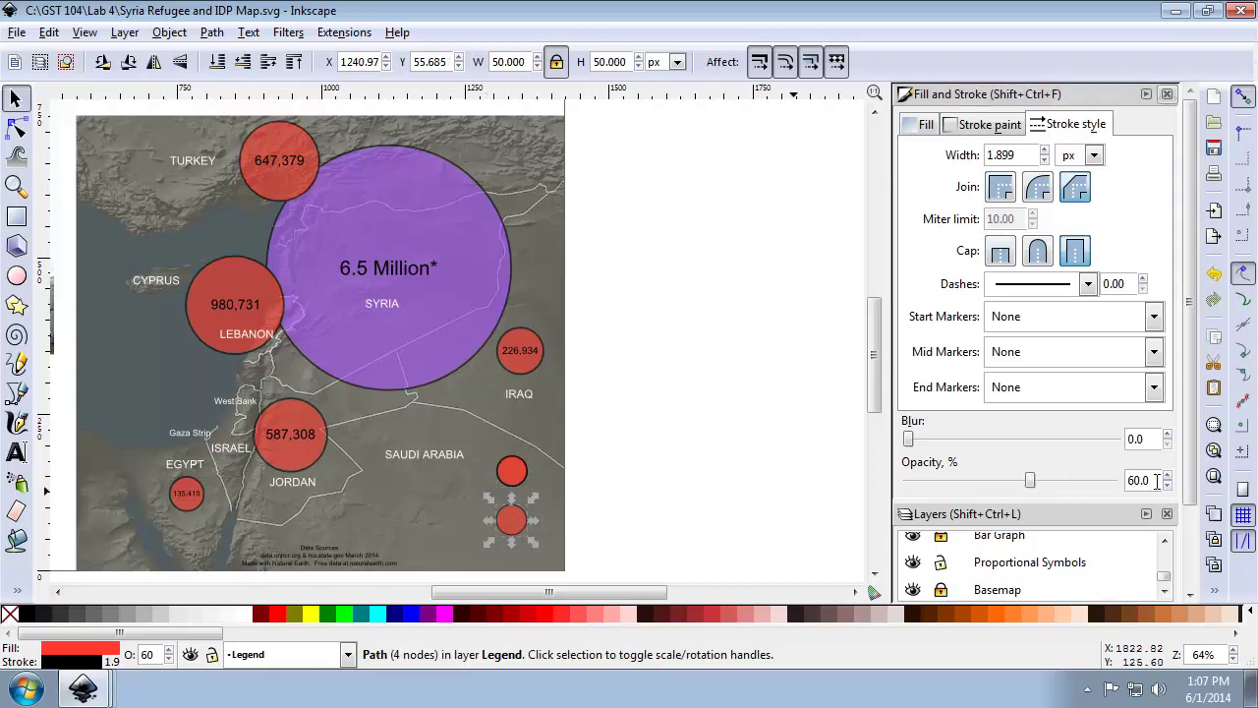
pyautogui.moveTo(1156, 480); pyautogui.dragTo(1075, 480)
pyautogui.write('80')
pyautogui.press('Return')
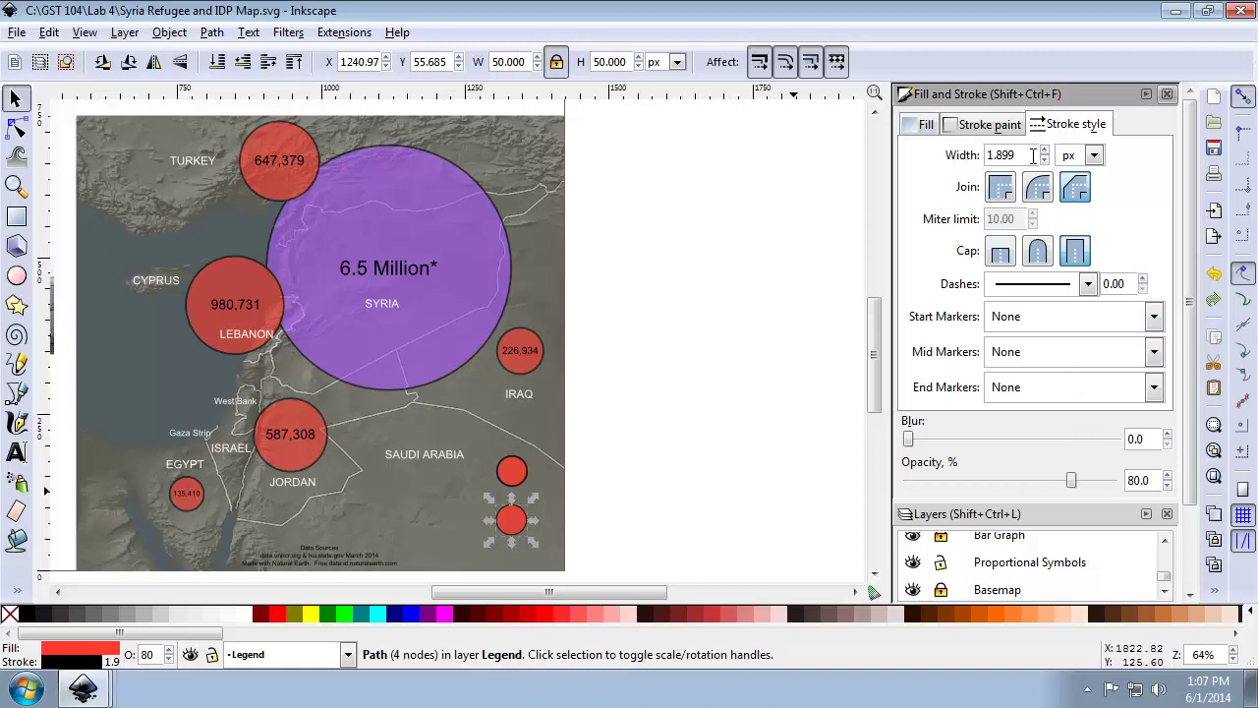
pyautogui.moveTo(1034, 155); pyautogui.dragTo(886, 155)
pyautogui.write('2.93')
pyautogui.press('Return')
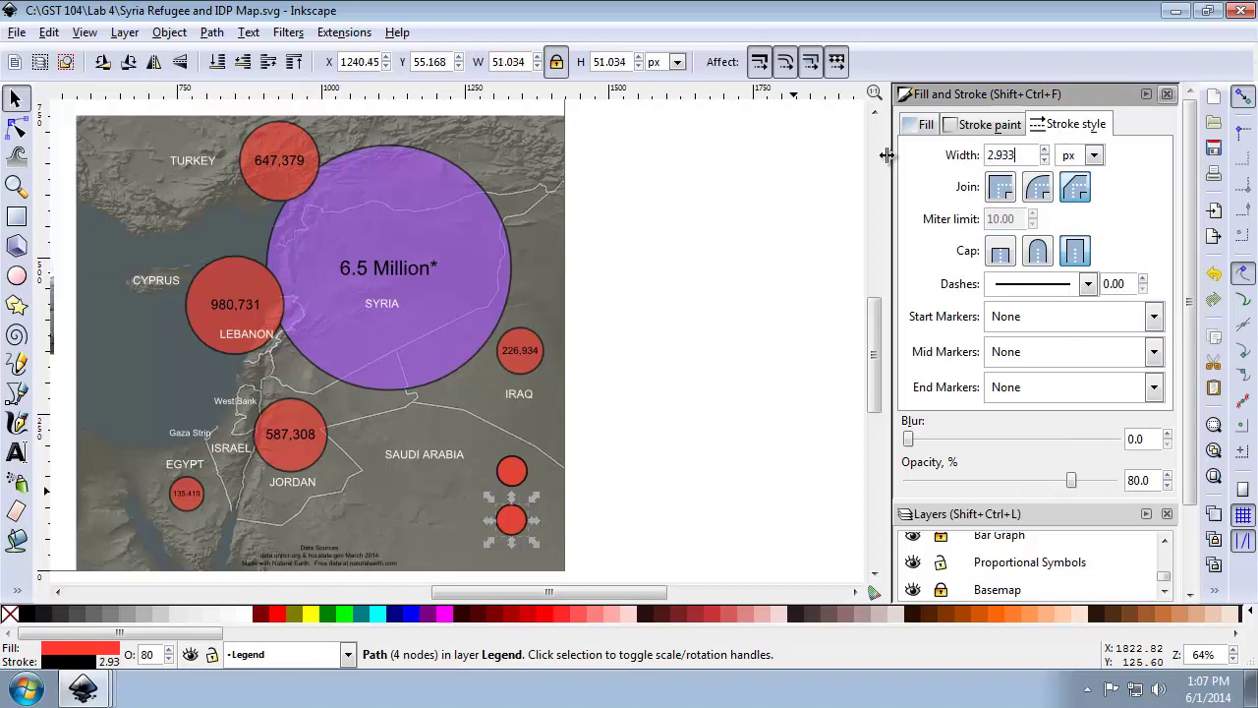
pyautogui.click(982, 124)
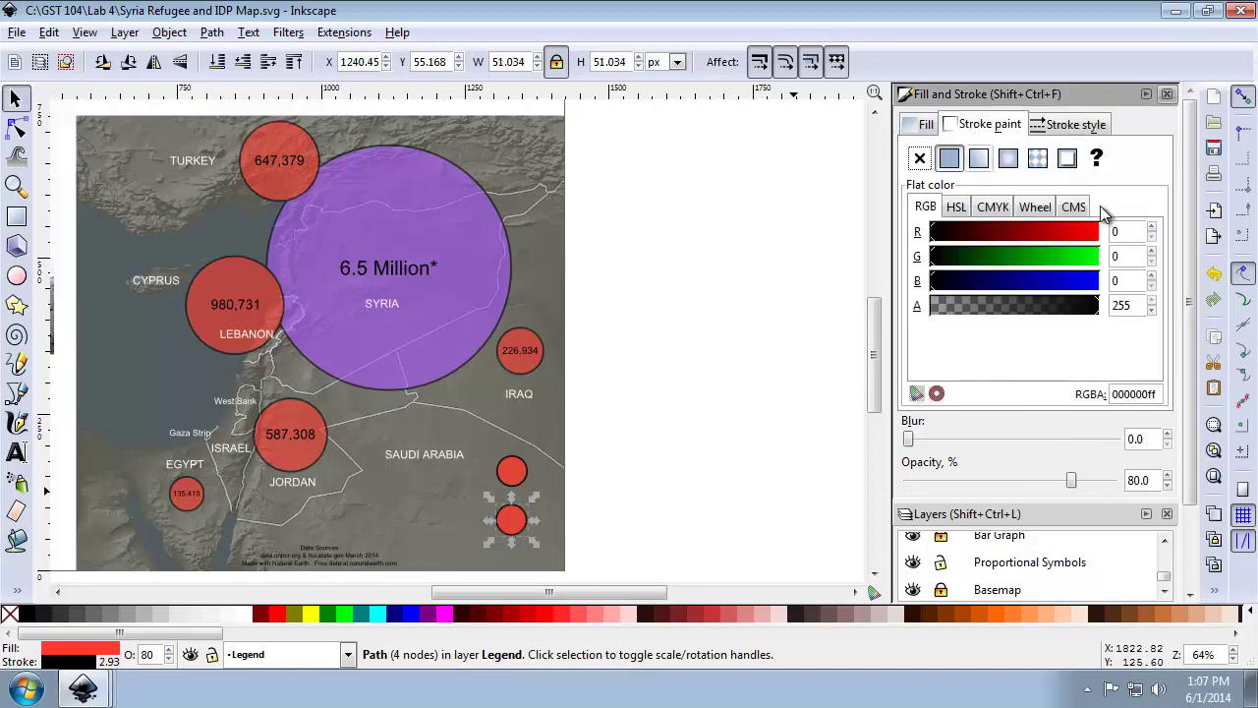
# Set the lower legend circle's fill to RGB 170, 85, 255
pyautogui.click(924, 126)
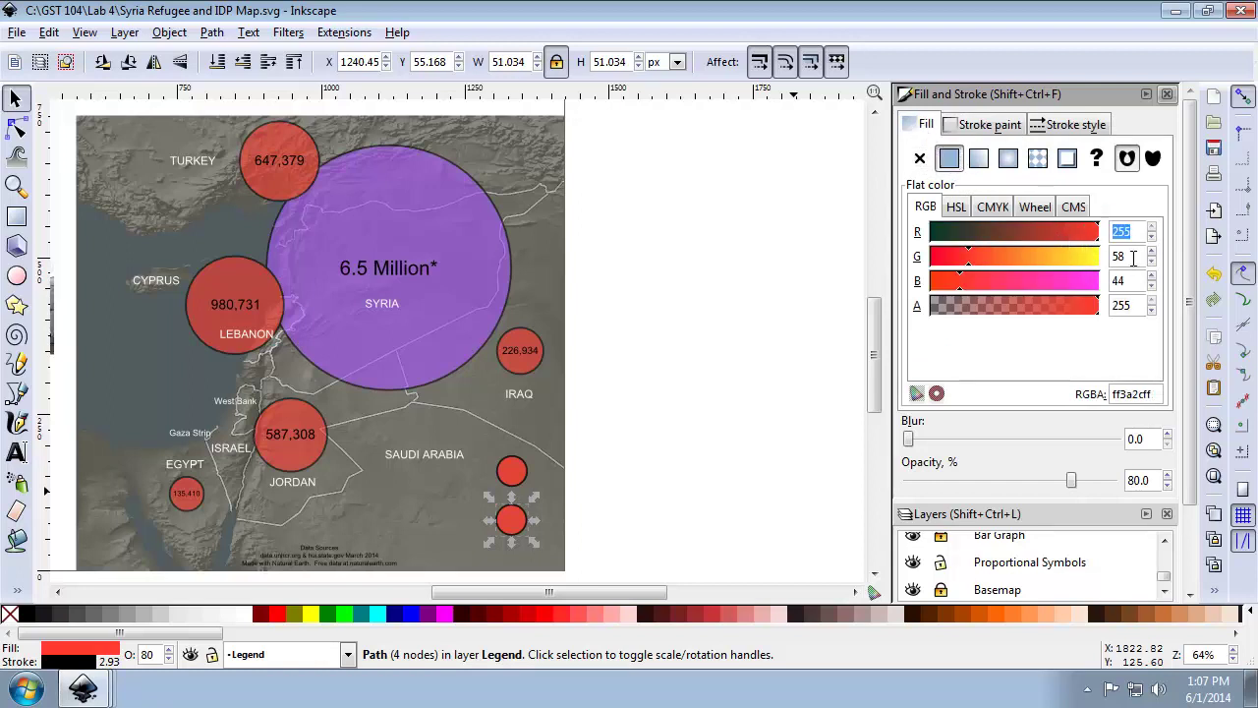
pyautogui.press('Tab')
pyautogui.write('85')
pyautogui.press('Tab')
pyautogui.write('2')
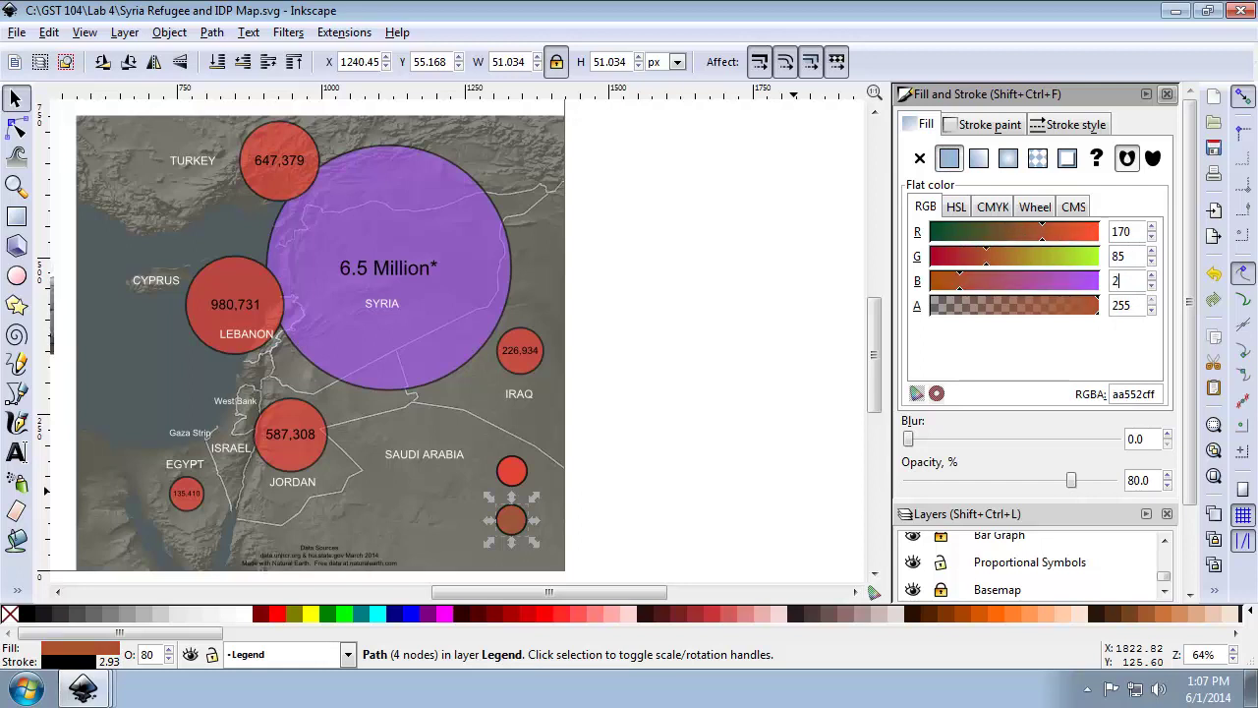
pyautogui.press('Return')
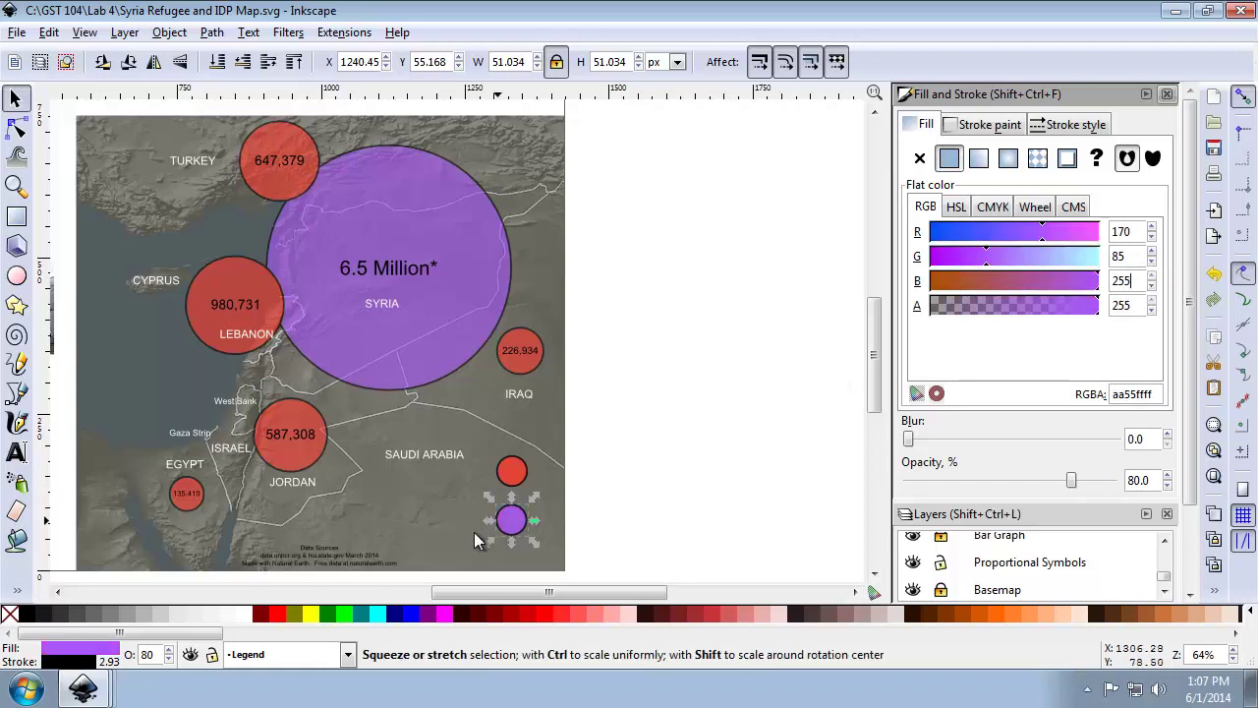
# Rearrange the legend circles, placing the purple one at about X 1181, Y 87 px and the red one beneath it at about X 1179, Y 18 px
pyautogui.moveTo(504, 518)
pyautogui.mouseDown()
pyautogui.moveTo(473, 469)
pyautogui.moveTo(504, 523)
pyautogui.mouseUp()
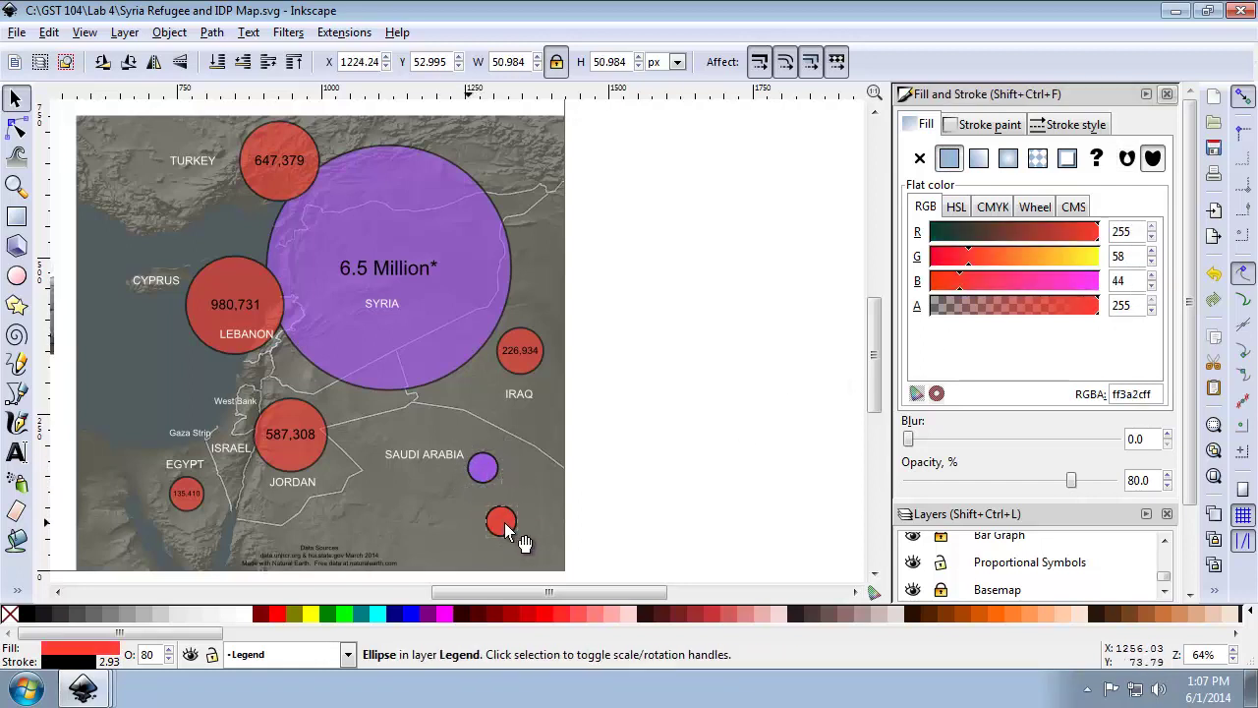
pyautogui.moveTo(483, 469); pyautogui.dragTo(498, 482)
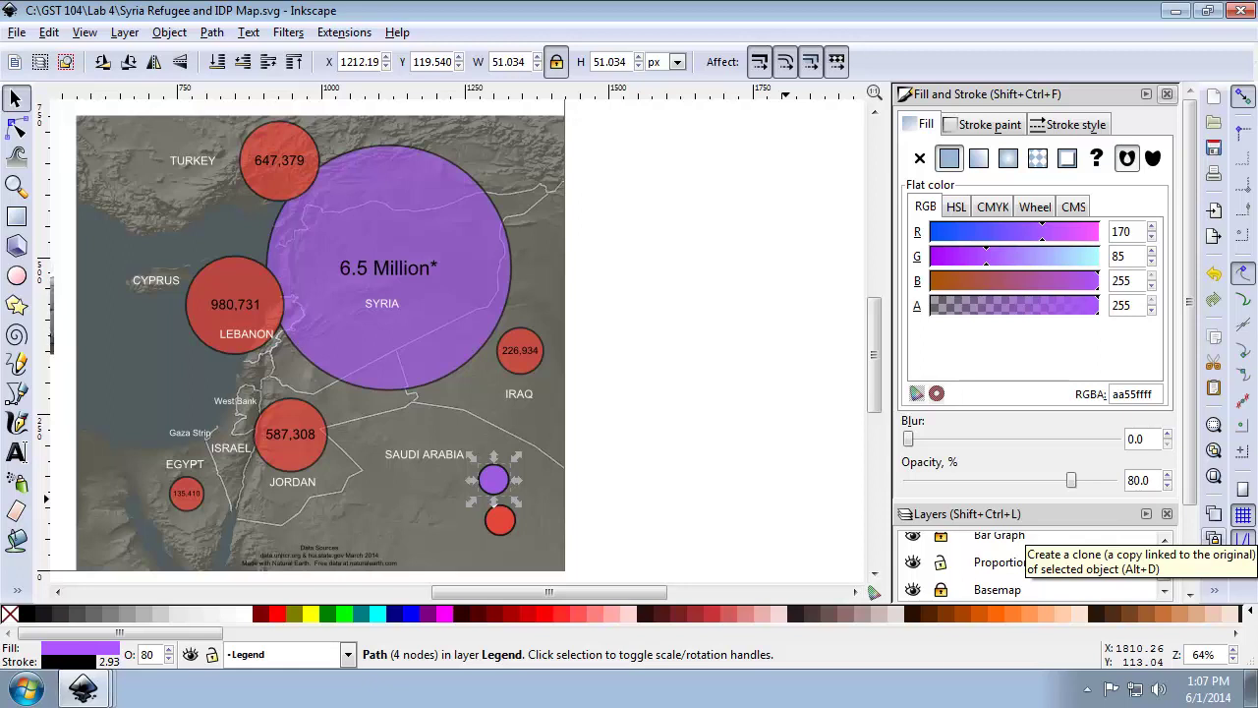
pyautogui.moveTo(500, 526); pyautogui.dragTo(473, 546)
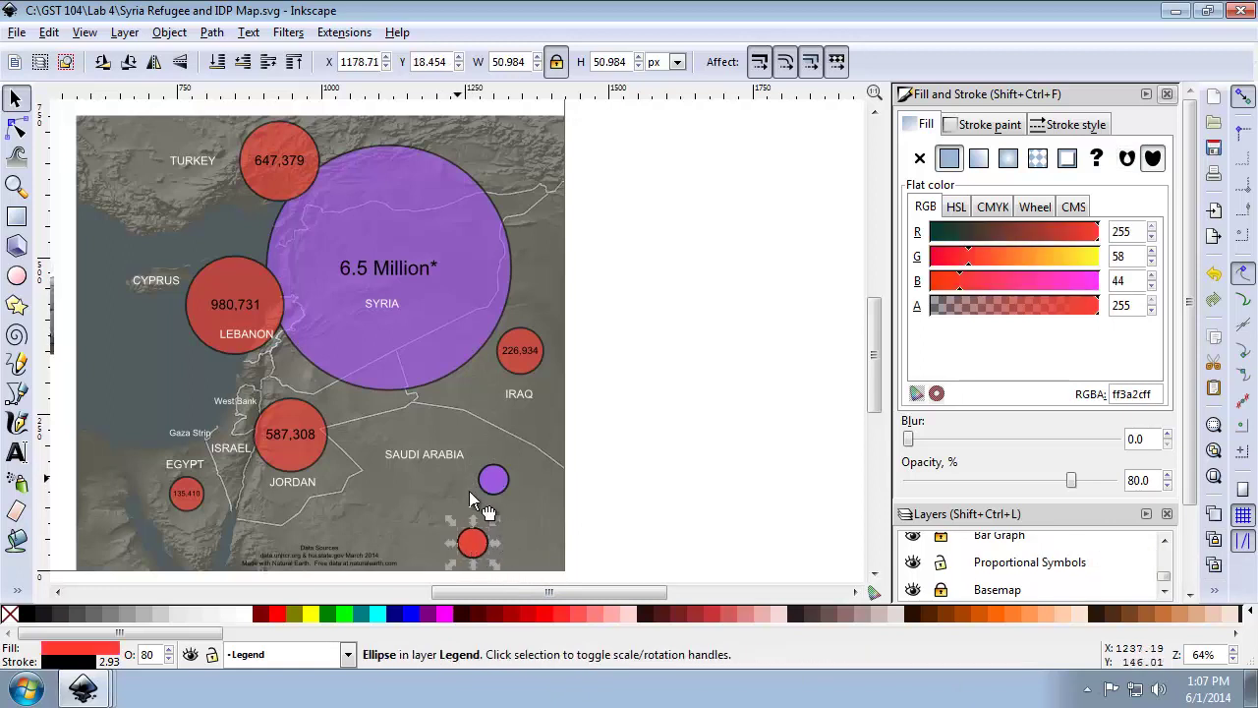
pyautogui.moveTo(493, 478); pyautogui.dragTo(472, 501)
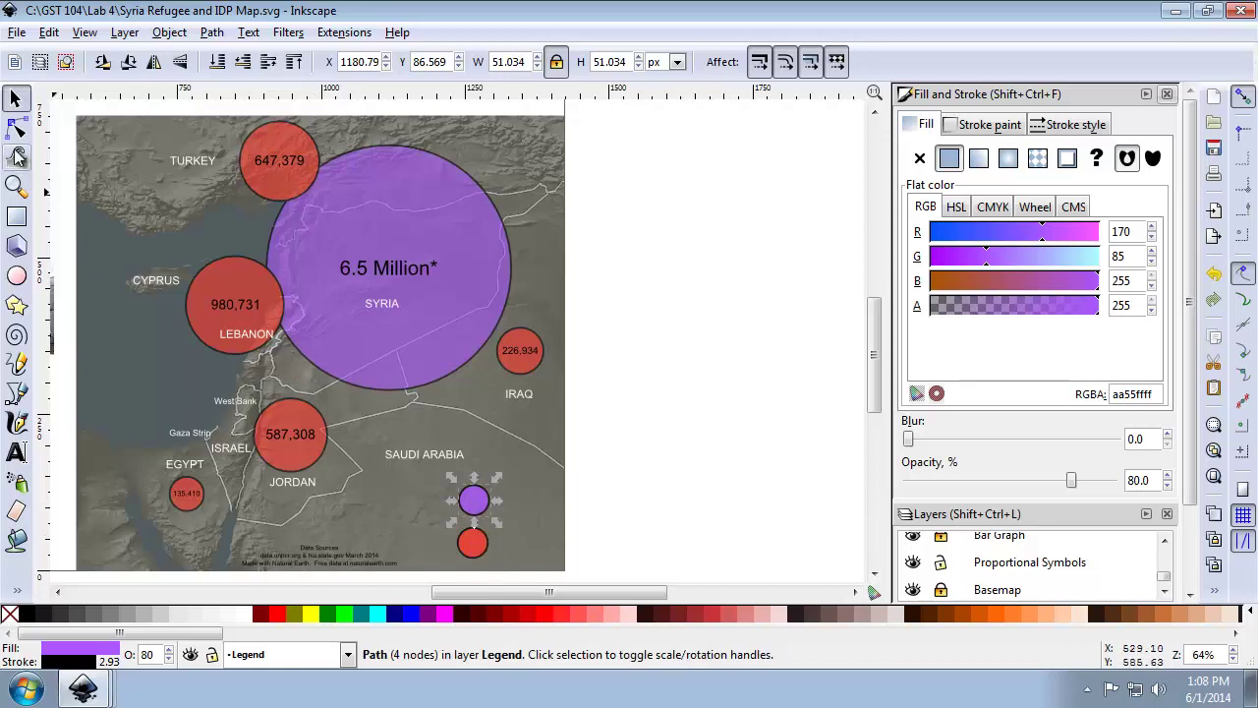
# Add the text label "IDPs" beside the purple legend circle
pyautogui.click(16, 452)
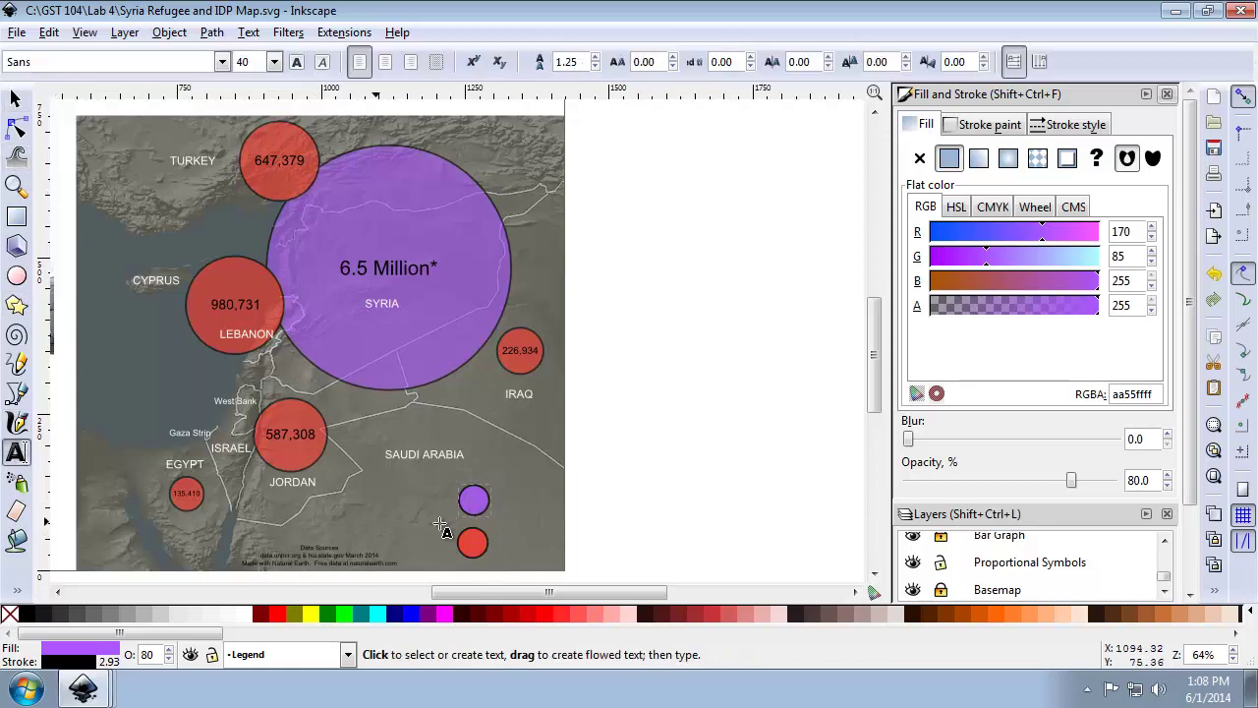
pyautogui.click(497, 483)
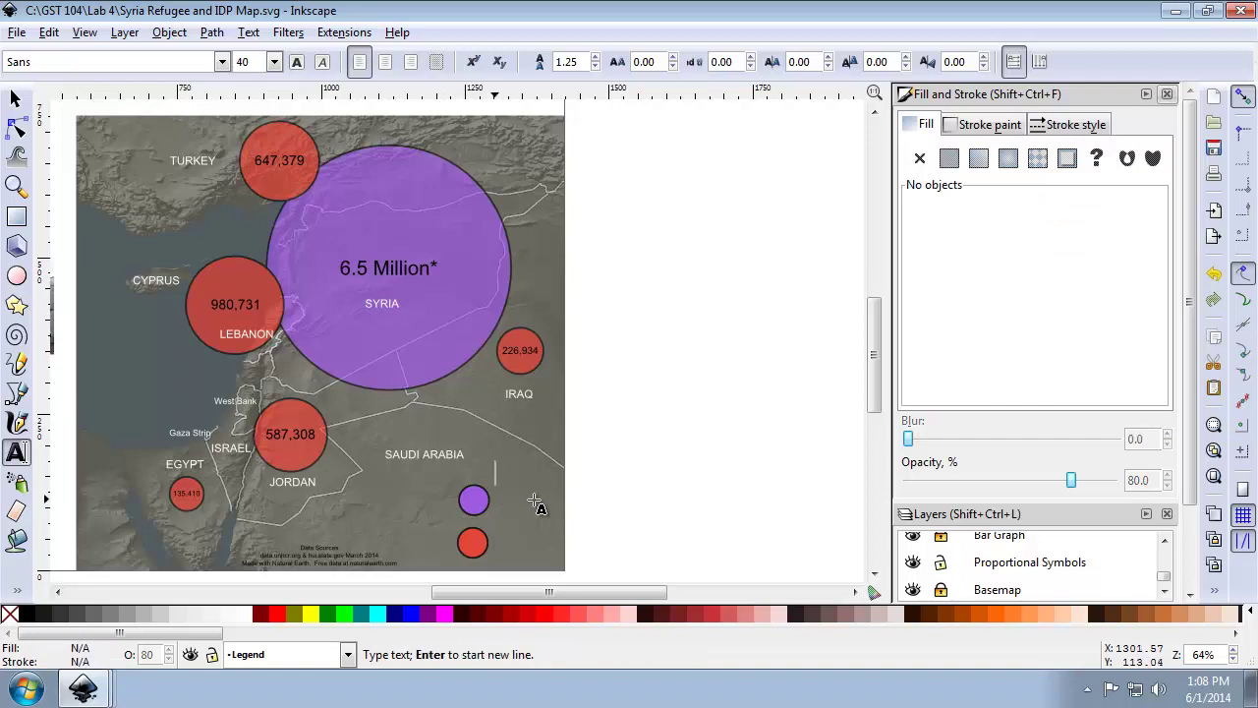
pyautogui.write('IDPs')
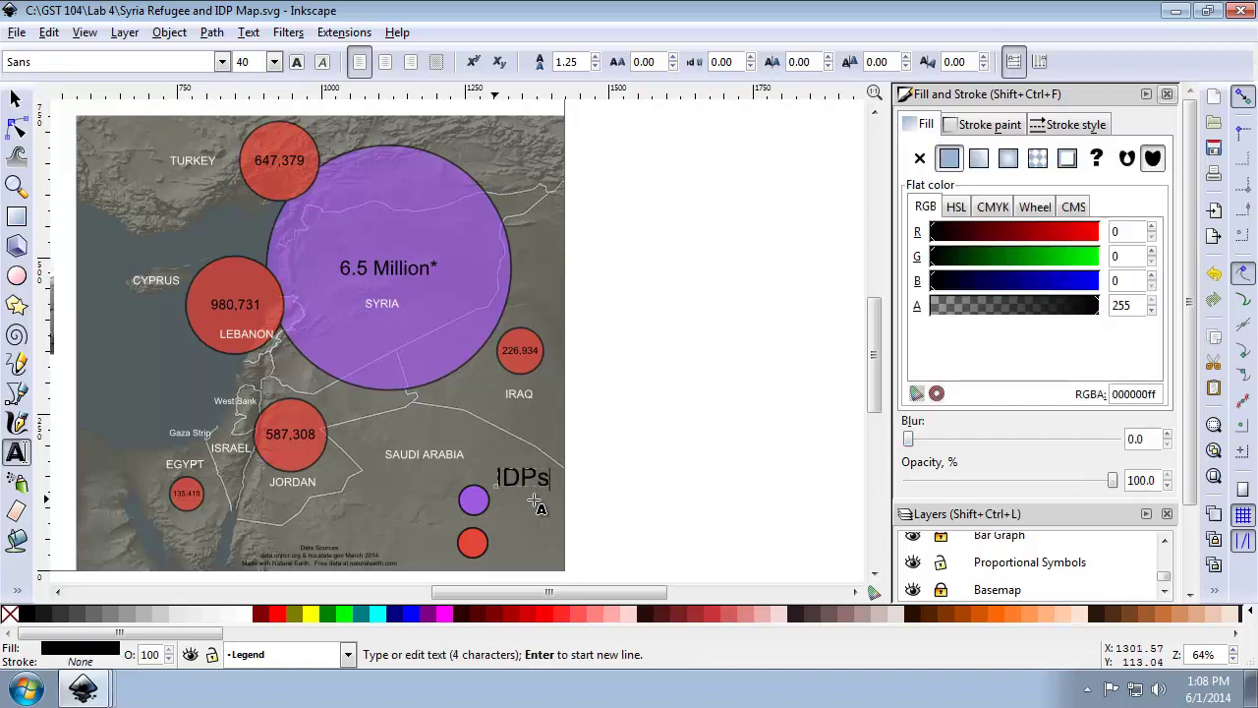
# Format the "IDPs" label in Arial Bold at font size 22
pyautogui.click(1215, 590)
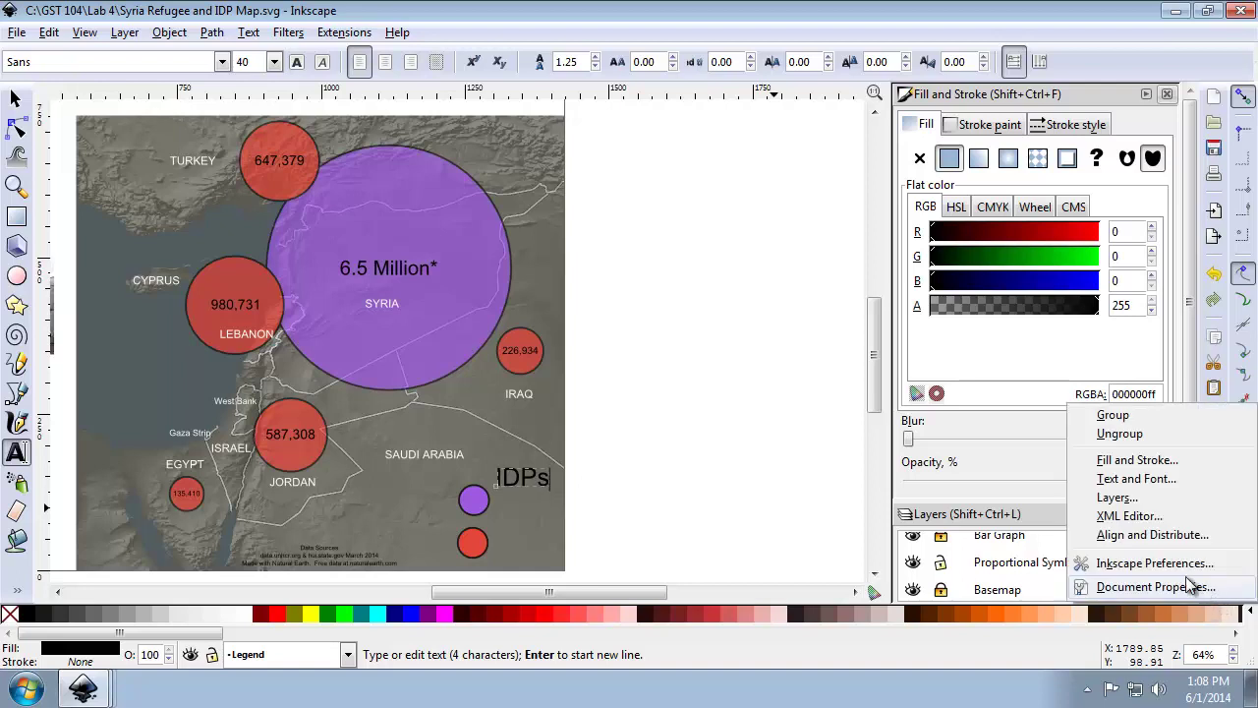
pyautogui.click(1156, 487)
pyautogui.moveTo(688, 246); pyautogui.dragTo(806, 247)
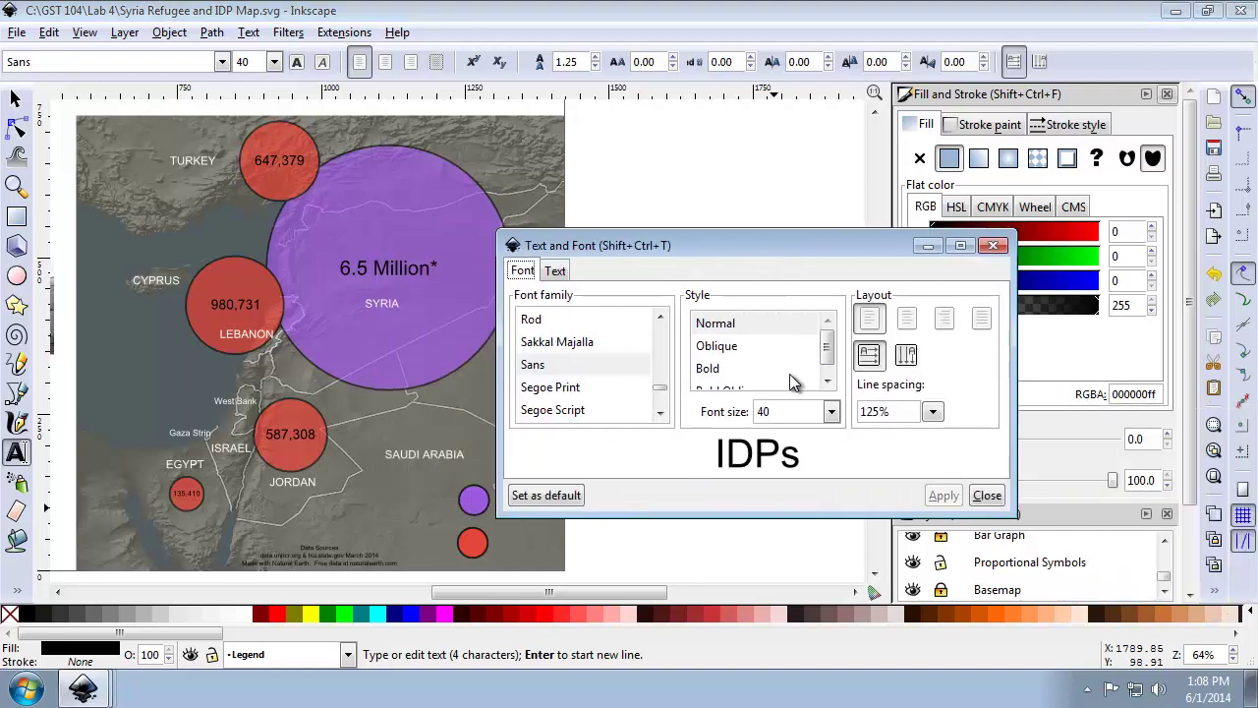
pyautogui.moveTo(660, 387); pyautogui.dragTo(661, 328)
pyautogui.click(664, 383)
pyautogui.click(663, 383)
pyautogui.click(660, 319)
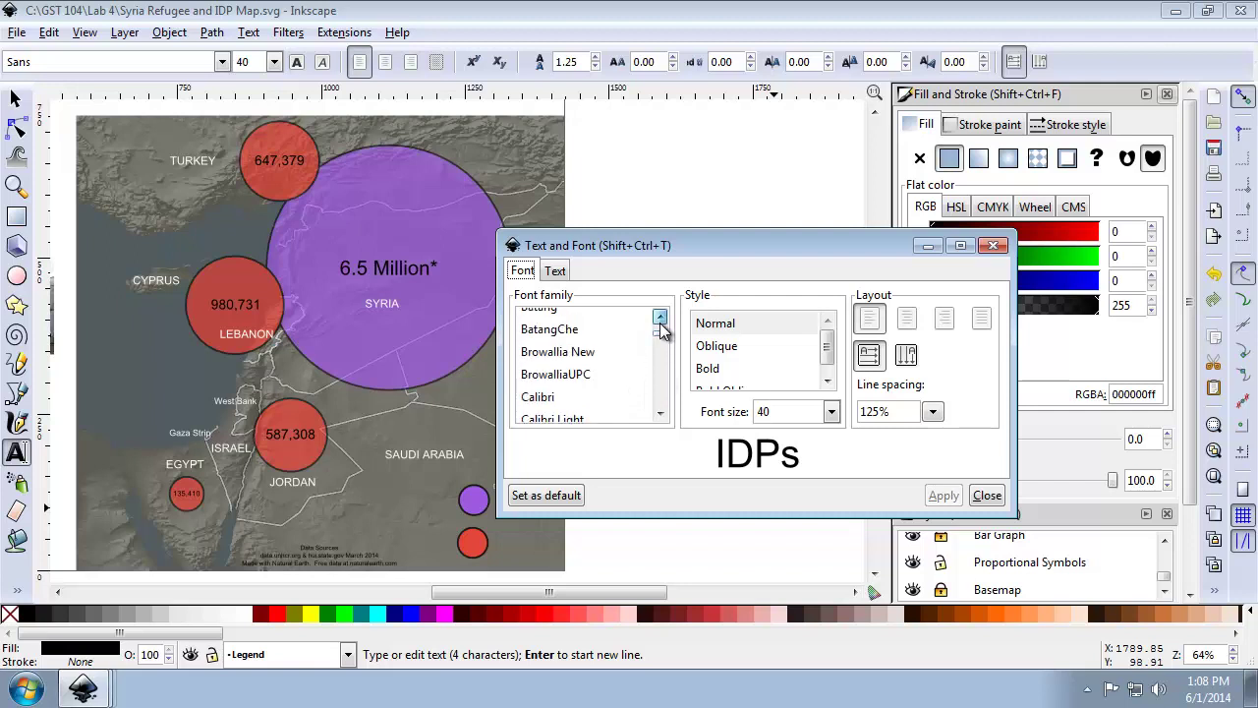
pyautogui.click(661, 321)
pyautogui.click(661, 320)
pyautogui.click(615, 329)
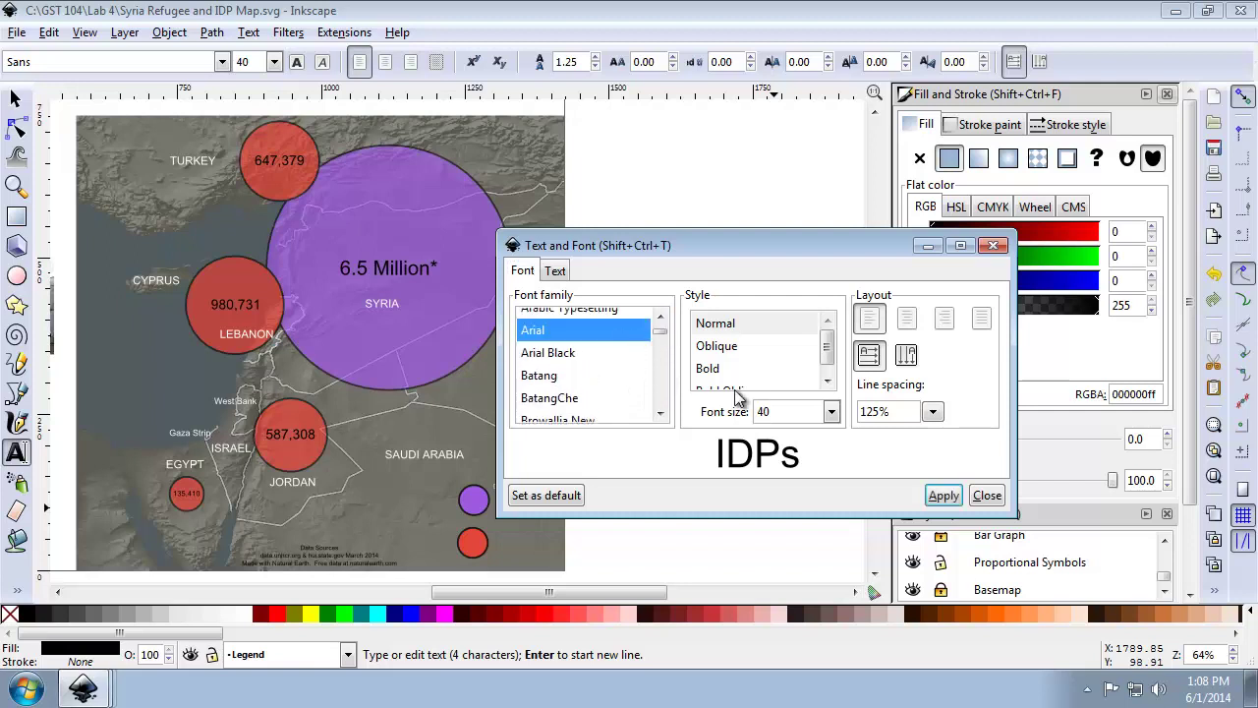
pyautogui.click(772, 408)
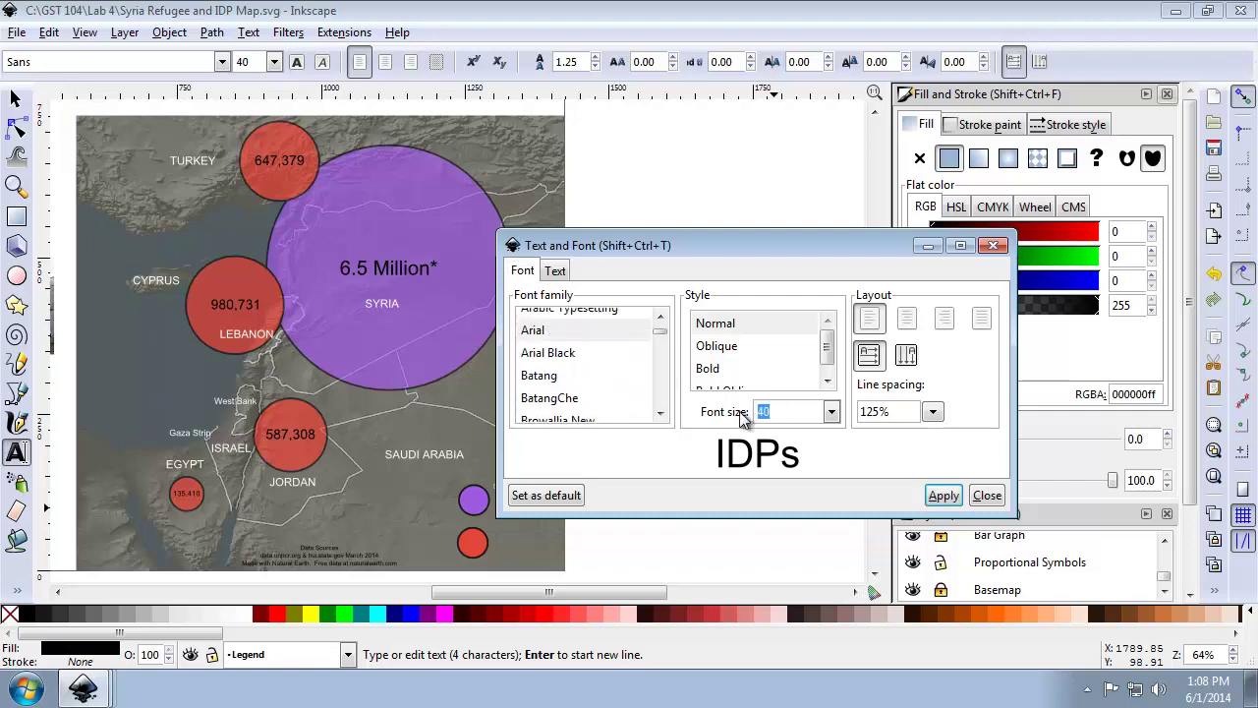
pyautogui.write('22')
pyautogui.click(737, 369)
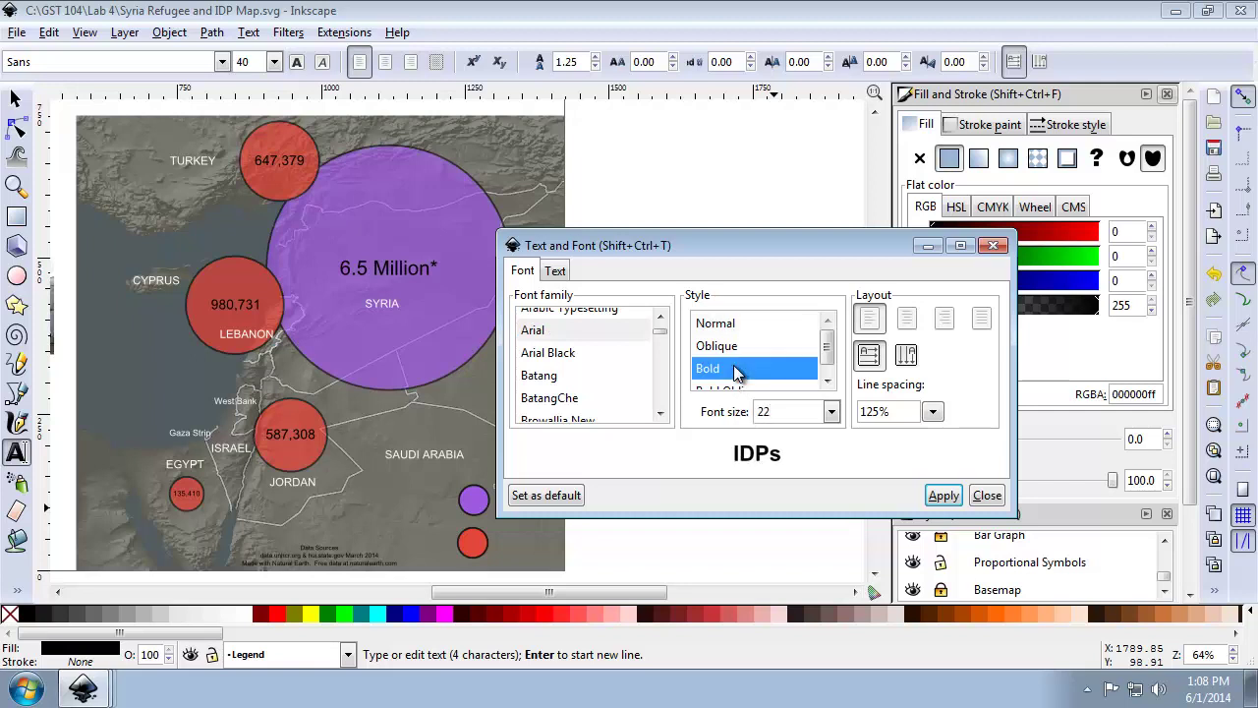
pyautogui.click(942, 495)
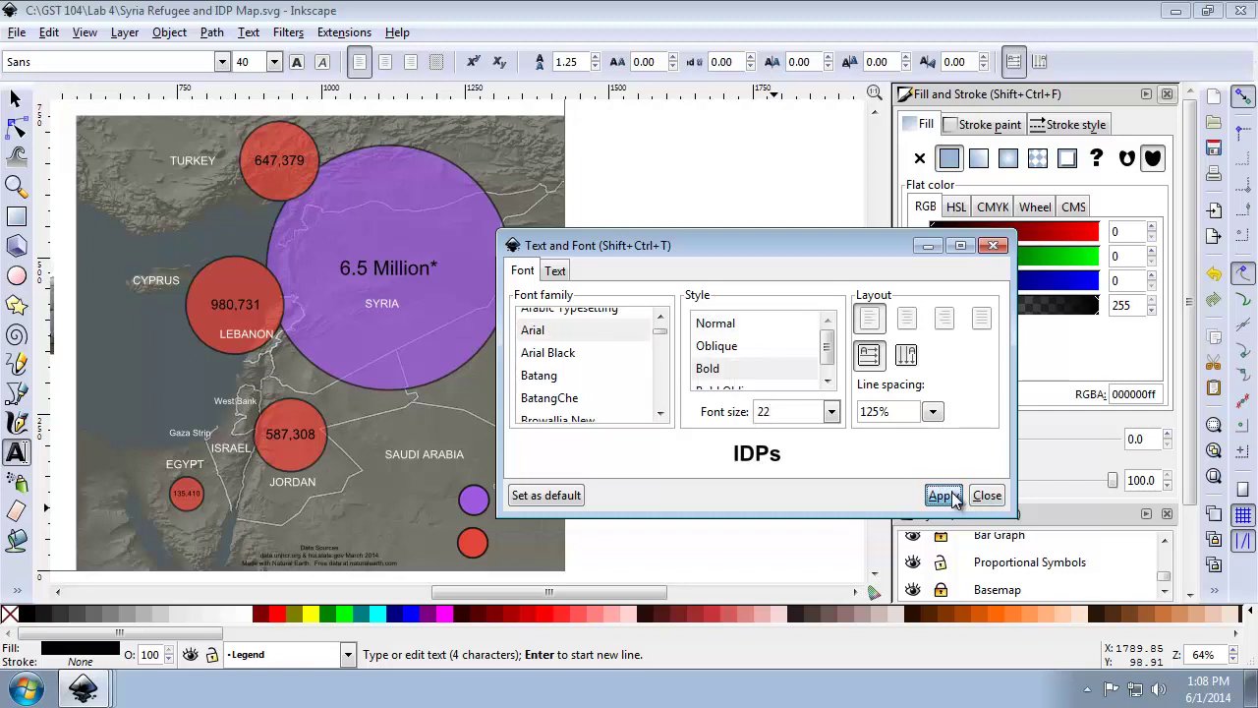
pyautogui.click(985, 495)
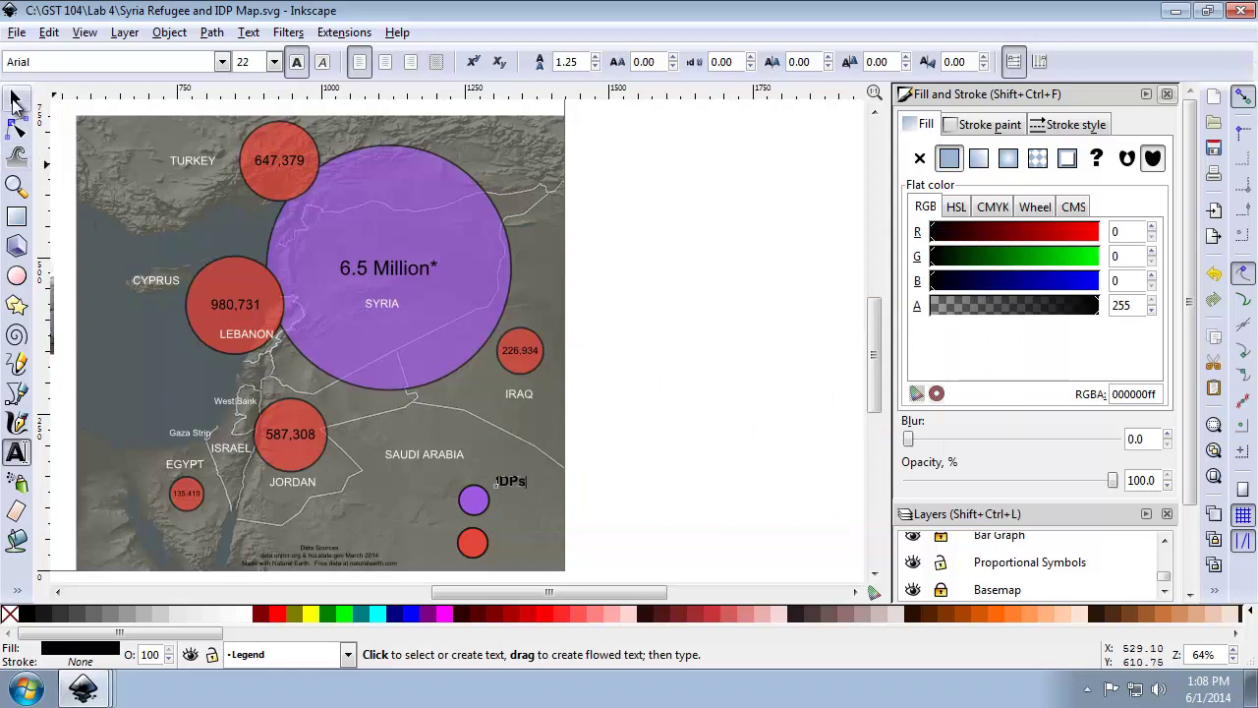
# Move the "IDPs" label next to the purple legend circle, at about X 1251, Y 124 px, and deselect it
pyautogui.click(15, 98)
pyautogui.moveTo(517, 482); pyautogui.dragTo(546, 507)
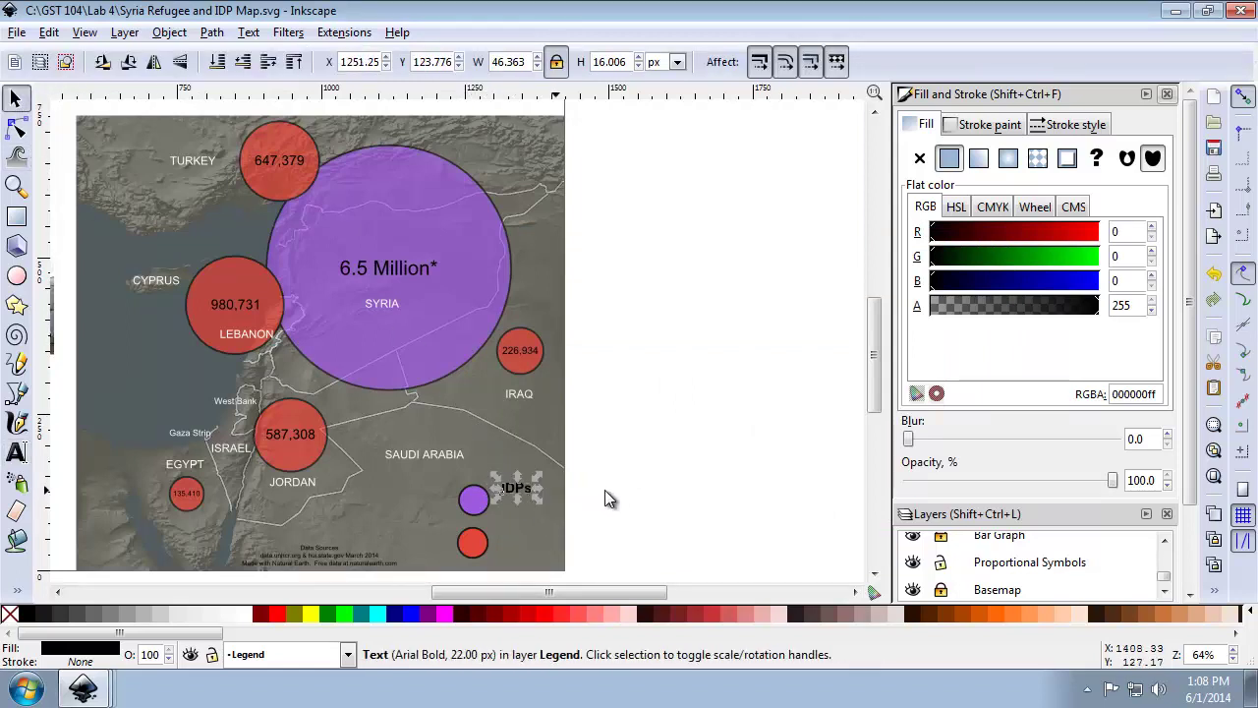
pyautogui.click(660, 462)
# Add the text note "*UNHCR Estimate" just below the "IDPs" label
pyautogui.click(16, 452)
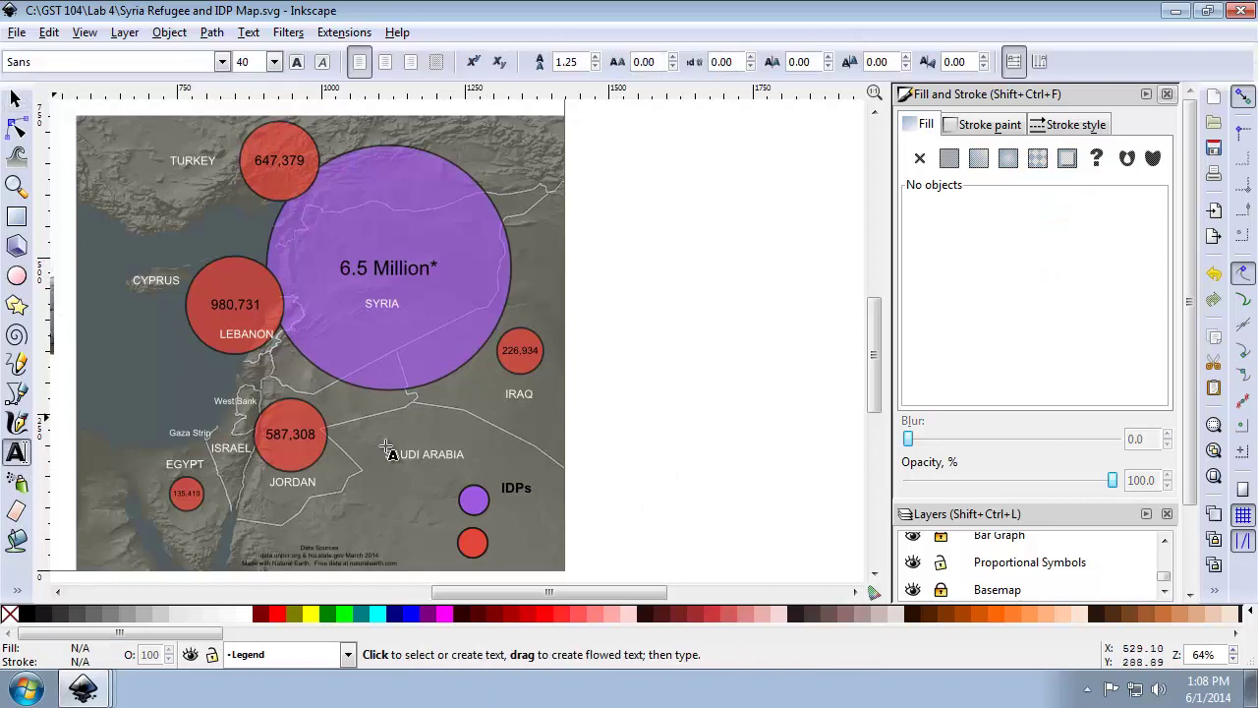
pyautogui.click(498, 499)
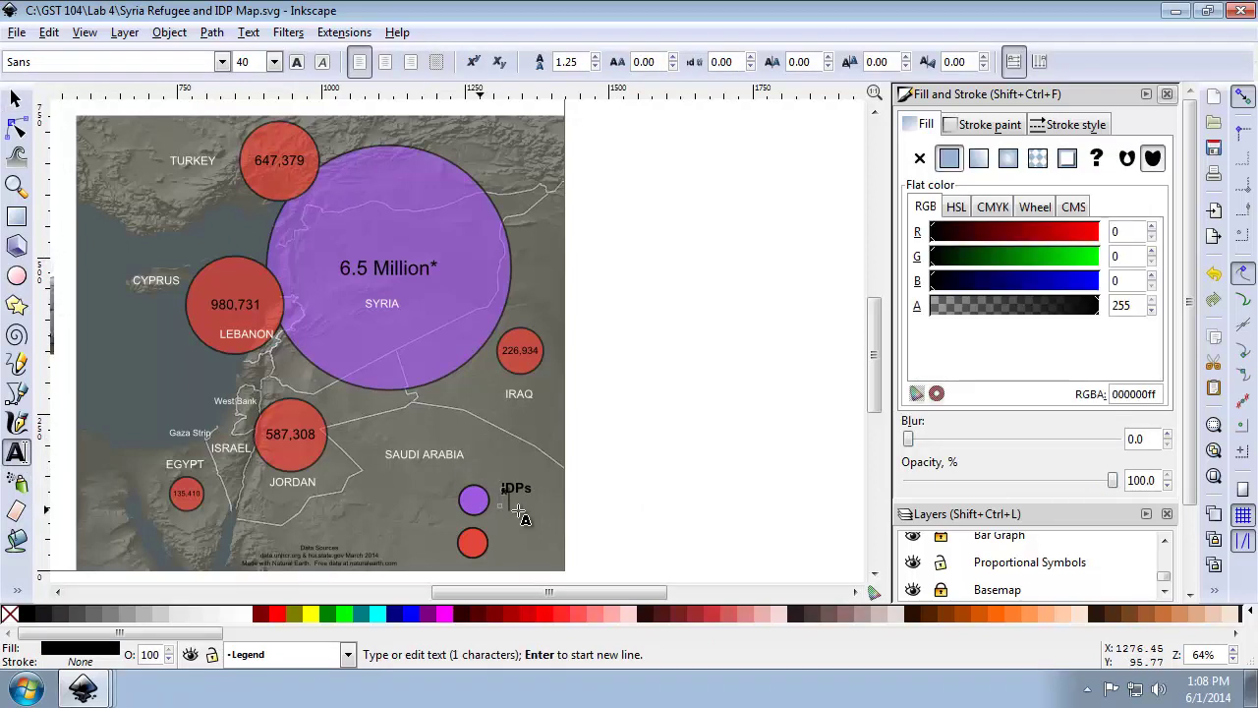
pyautogui.write('UNHCR E')
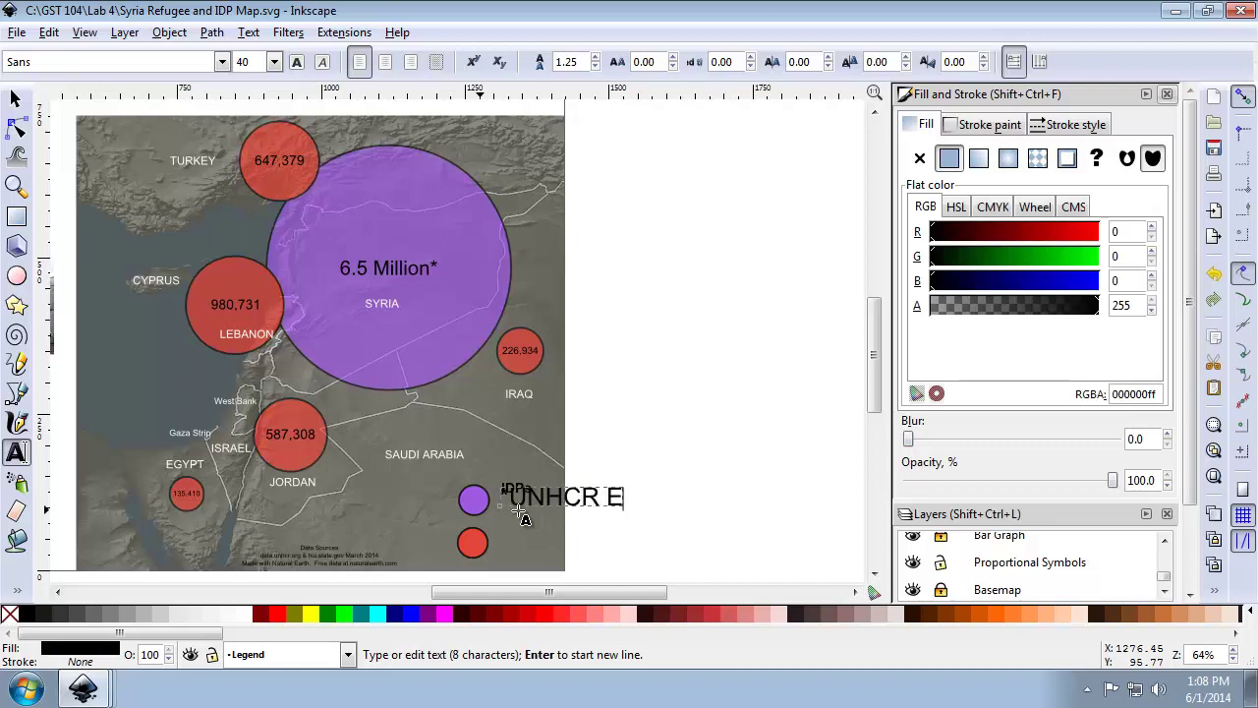
pyautogui.write('stimate')
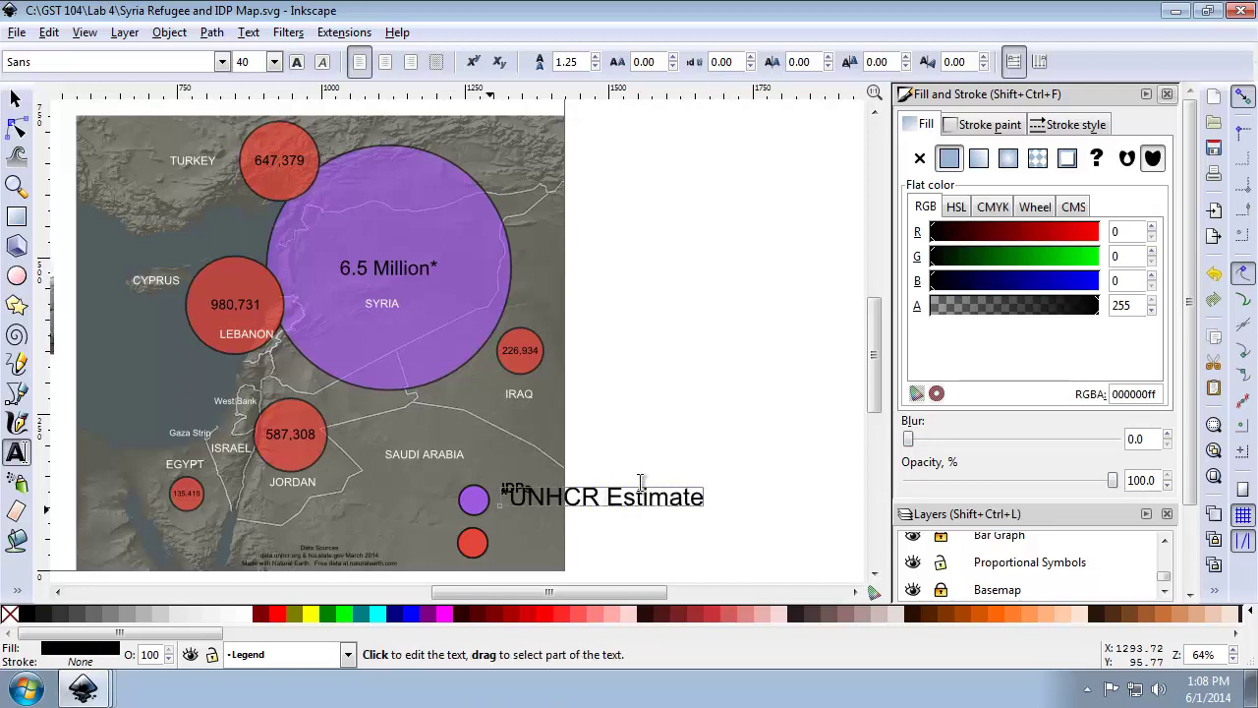
# Format the "*UNHCR Estimate" note in Arial at font size 12 and deselect it
pyautogui.click(1215, 591)
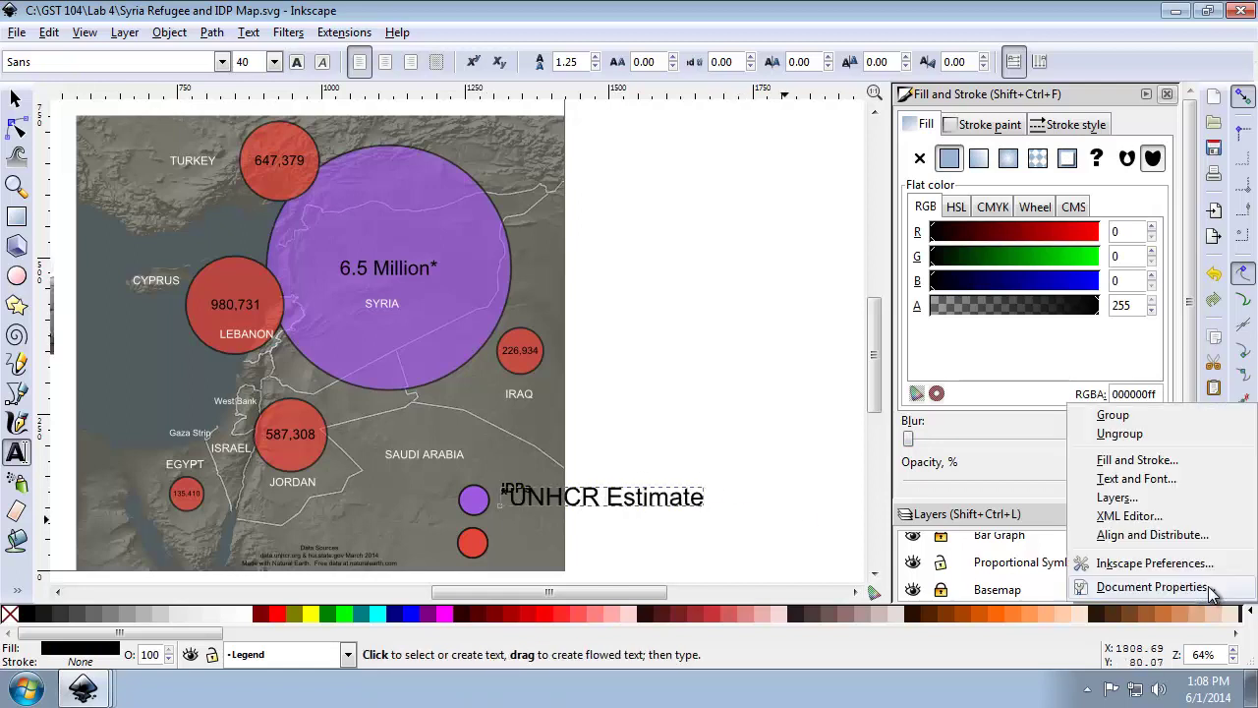
pyautogui.click(1176, 462)
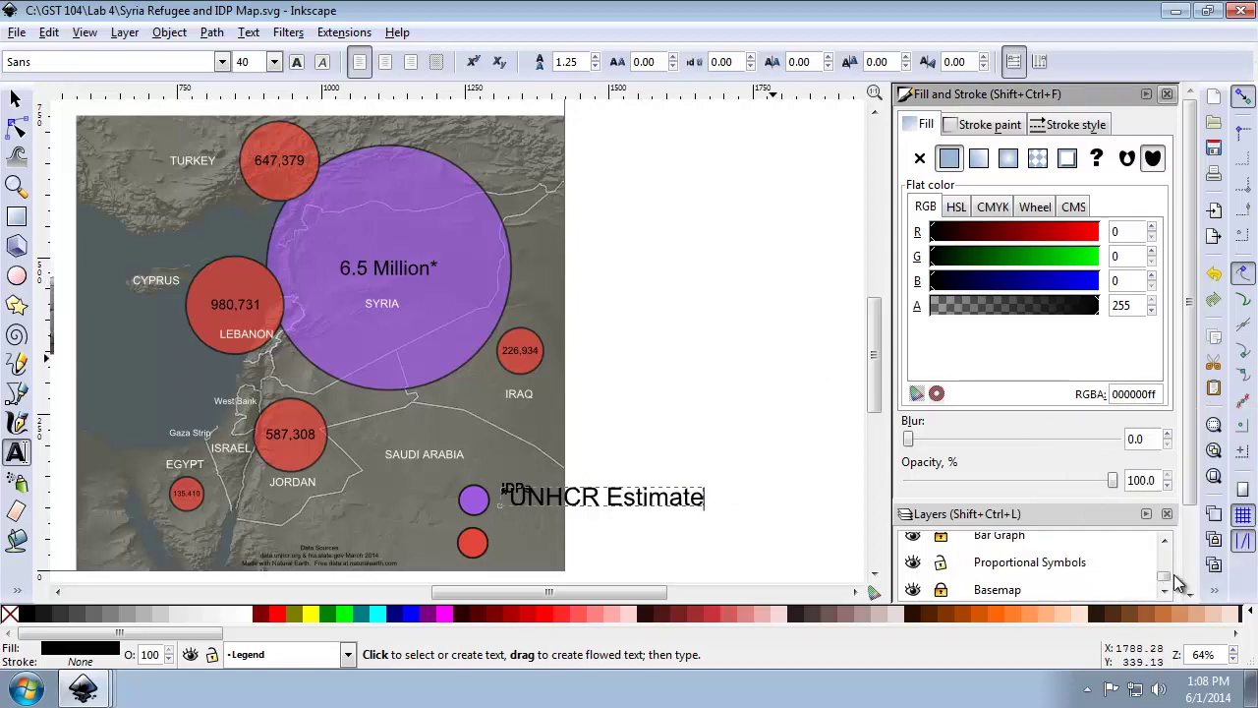
pyautogui.click(1214, 591)
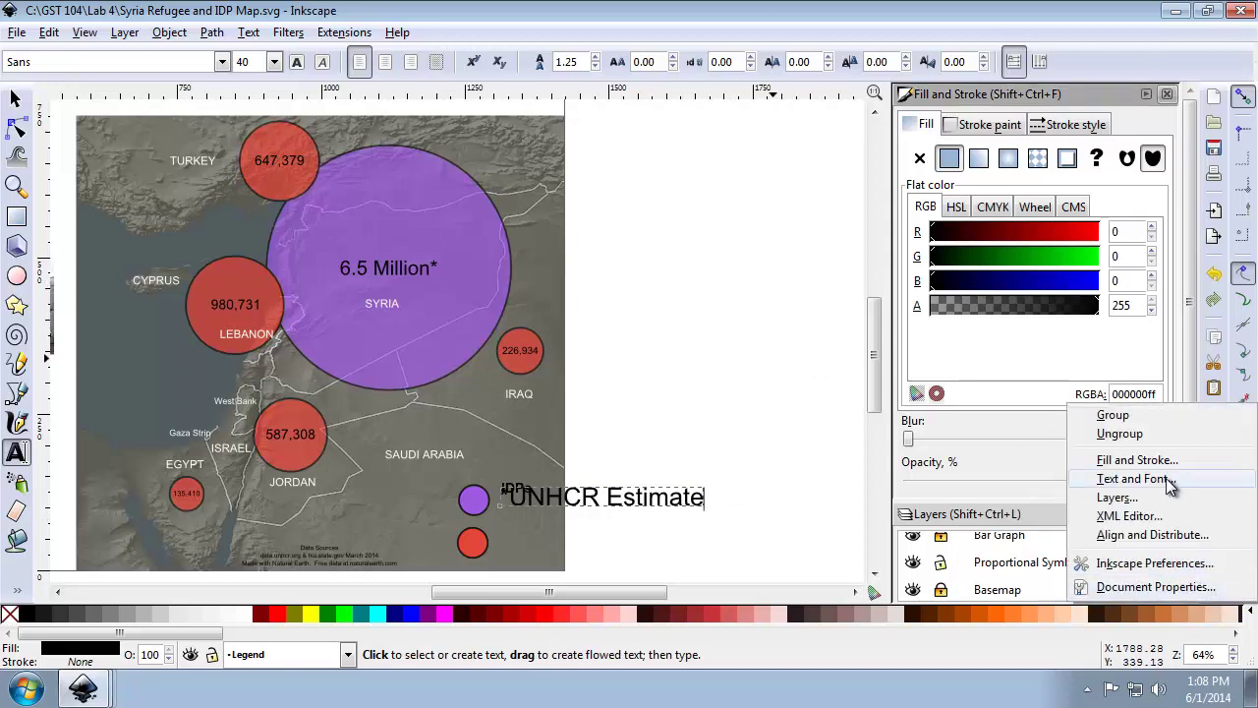
pyautogui.click(1136, 478)
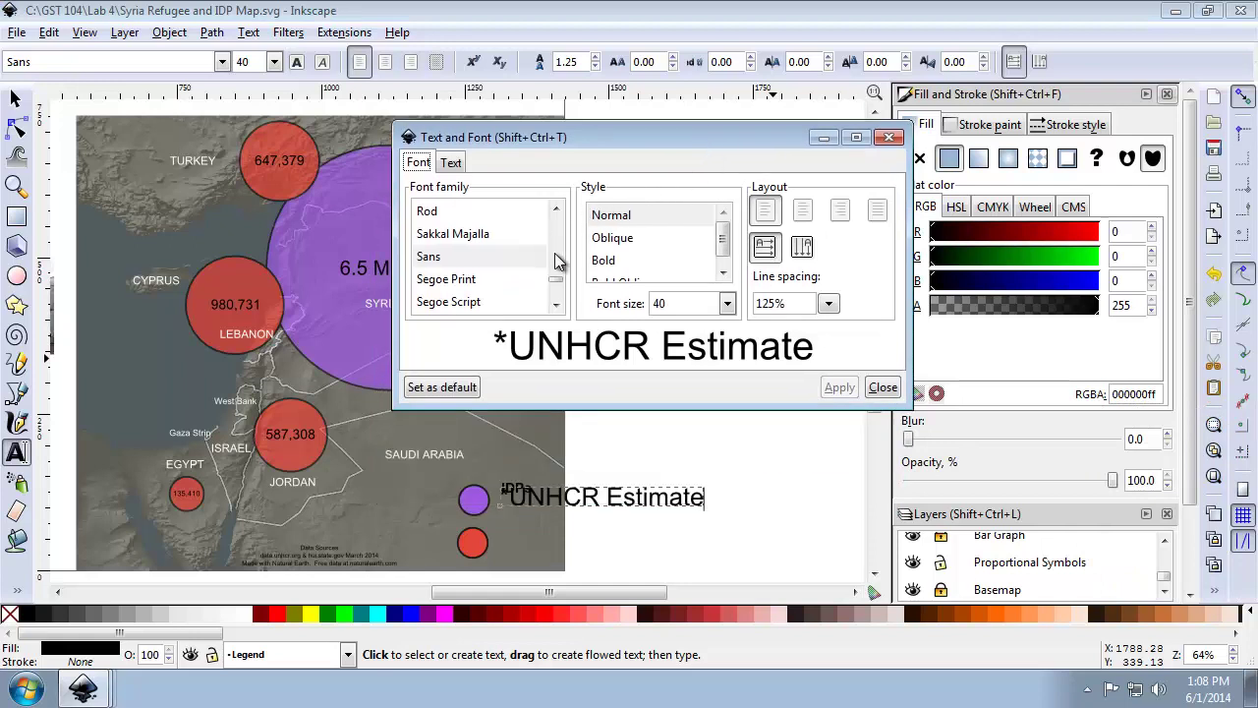
pyautogui.scroll(-3, 556, 248)
pyautogui.scroll(15, 556, 266)
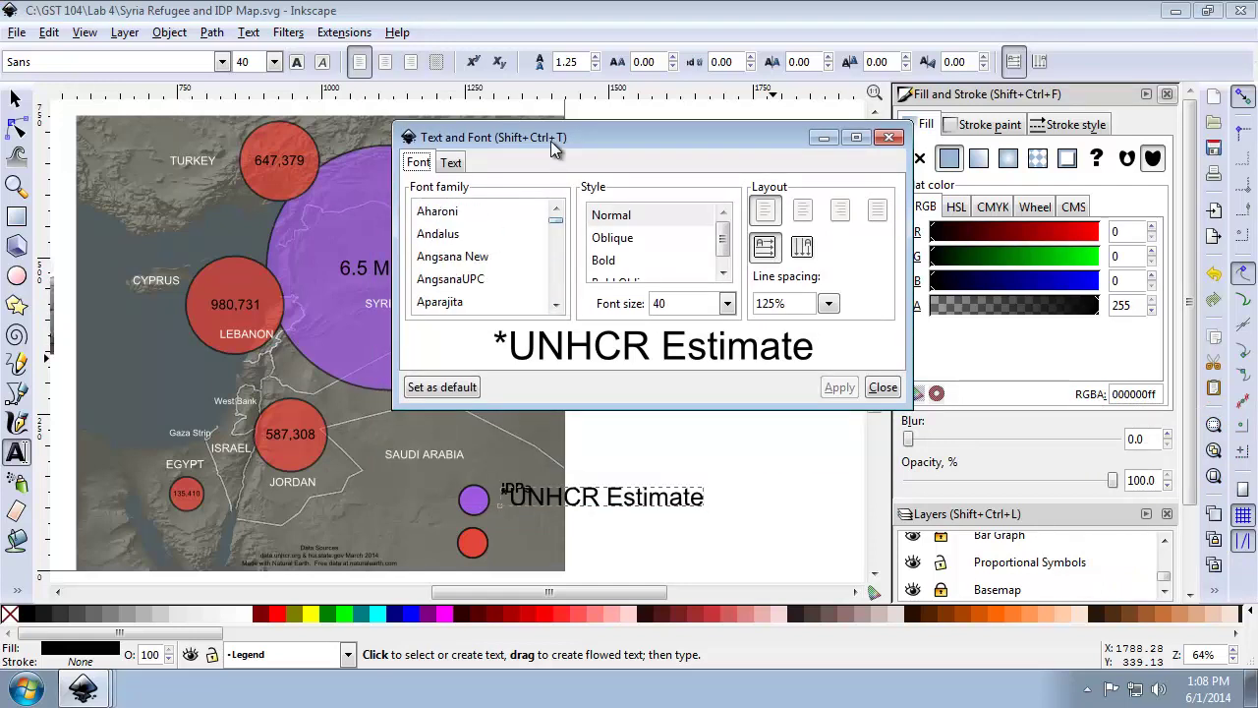
pyautogui.scroll(-2, 556, 275)
pyautogui.click(501, 246)
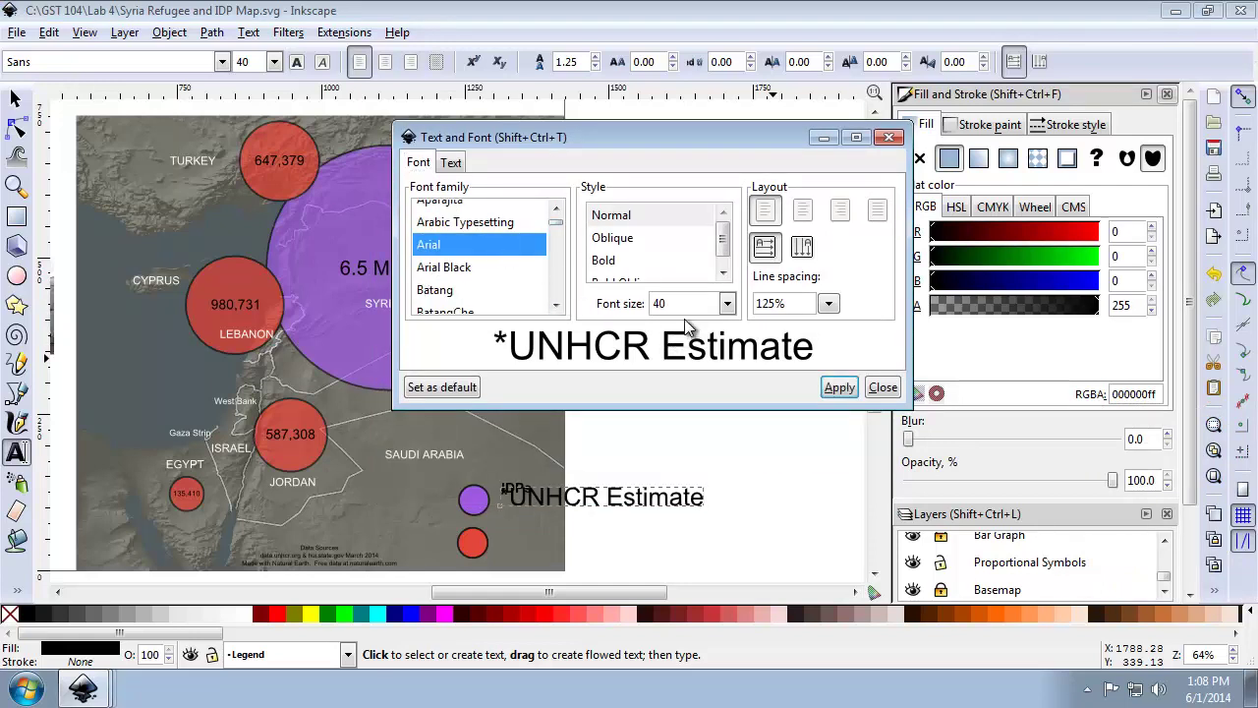
pyautogui.moveTo(661, 302); pyautogui.dragTo(639, 306)
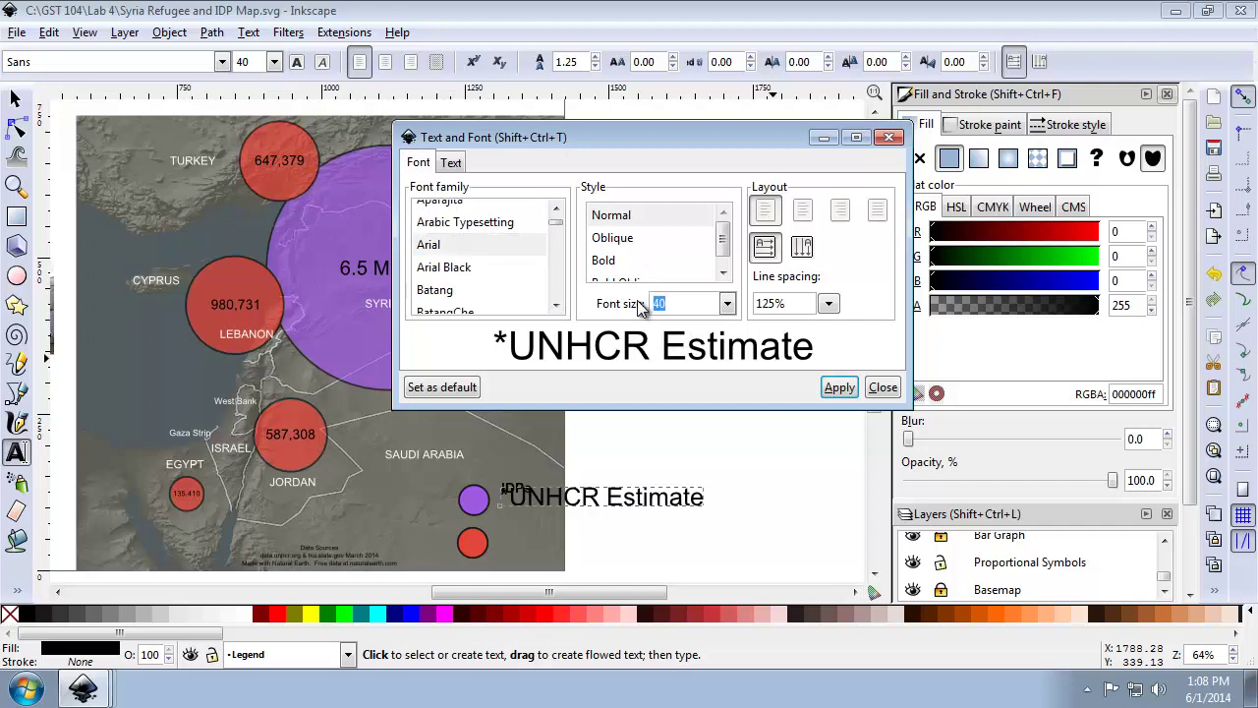
pyautogui.write('22')
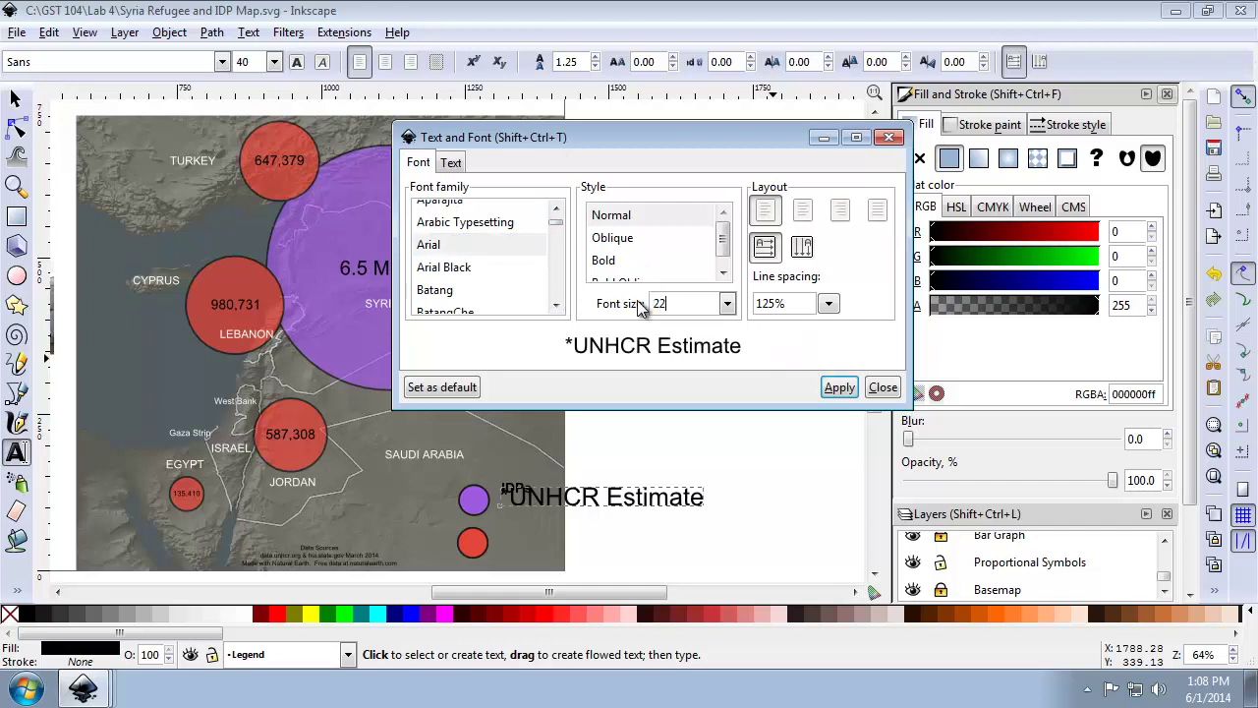
pyautogui.press('BackSpace')
pyautogui.write('12')
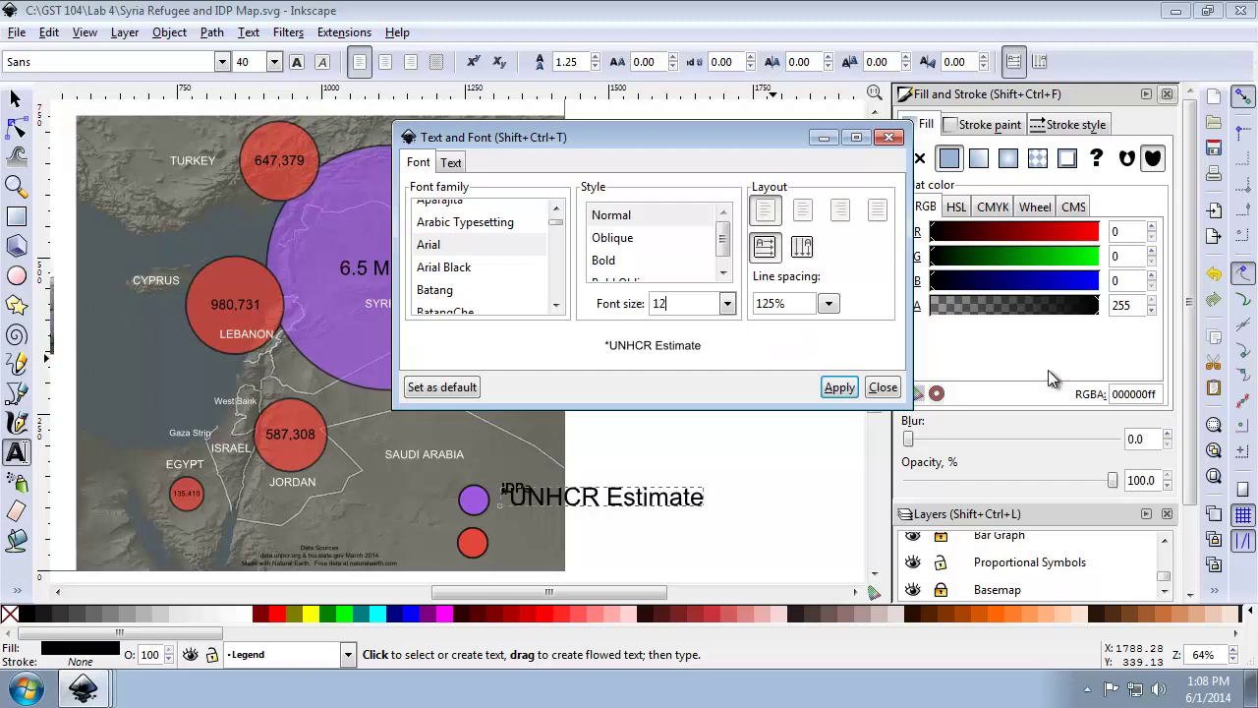
pyautogui.click(838, 387)
pyautogui.click(882, 387)
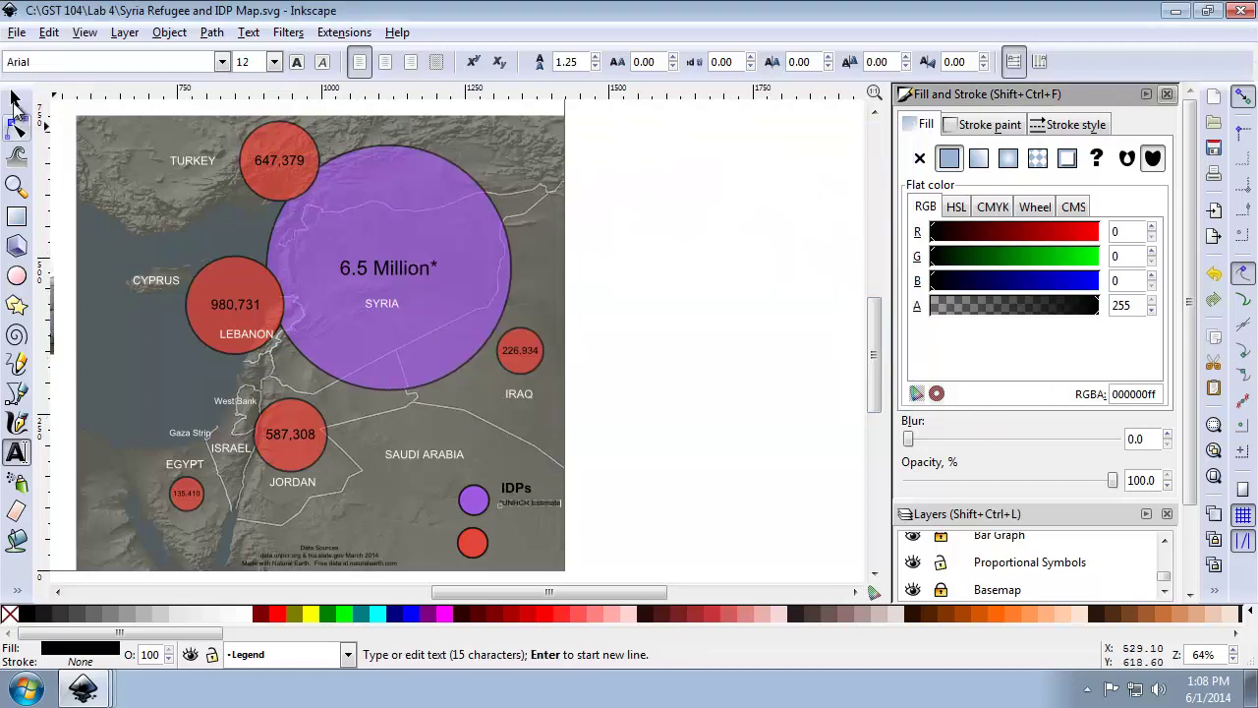
pyautogui.click(16, 100)
pyautogui.click(676, 492)
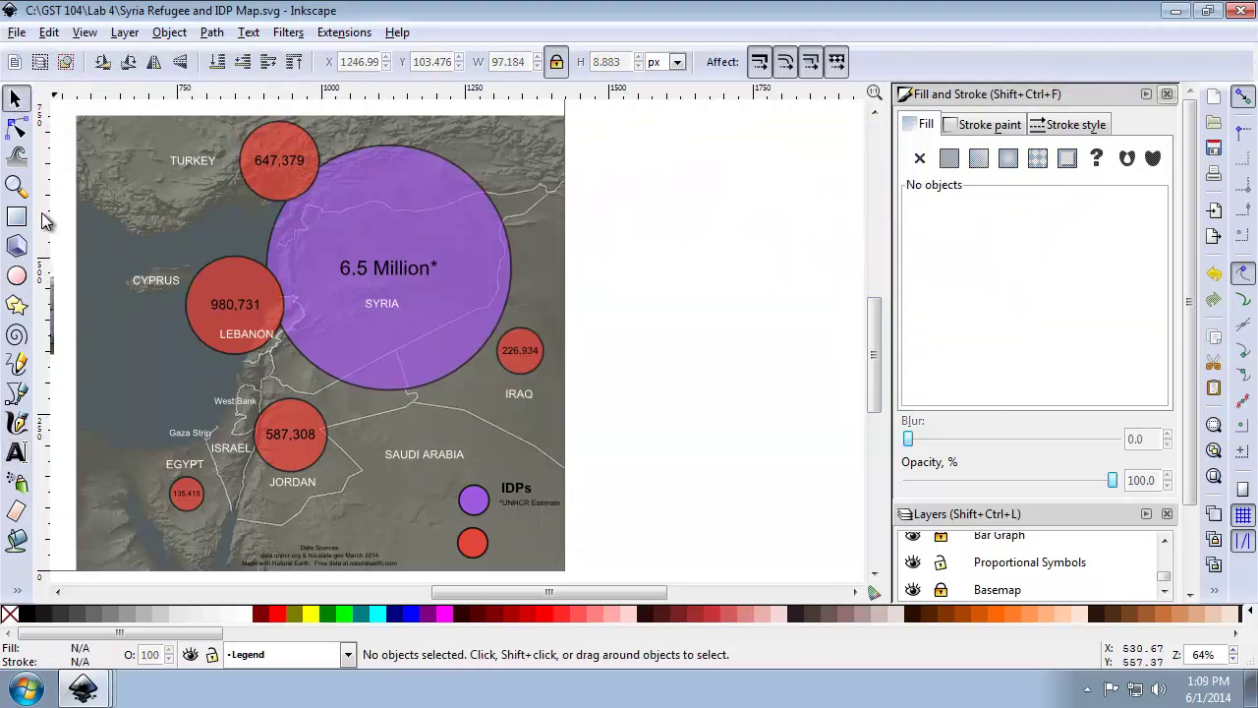
# Add the text label "Refugees" beside the red legend circle
pyautogui.click(16, 451)
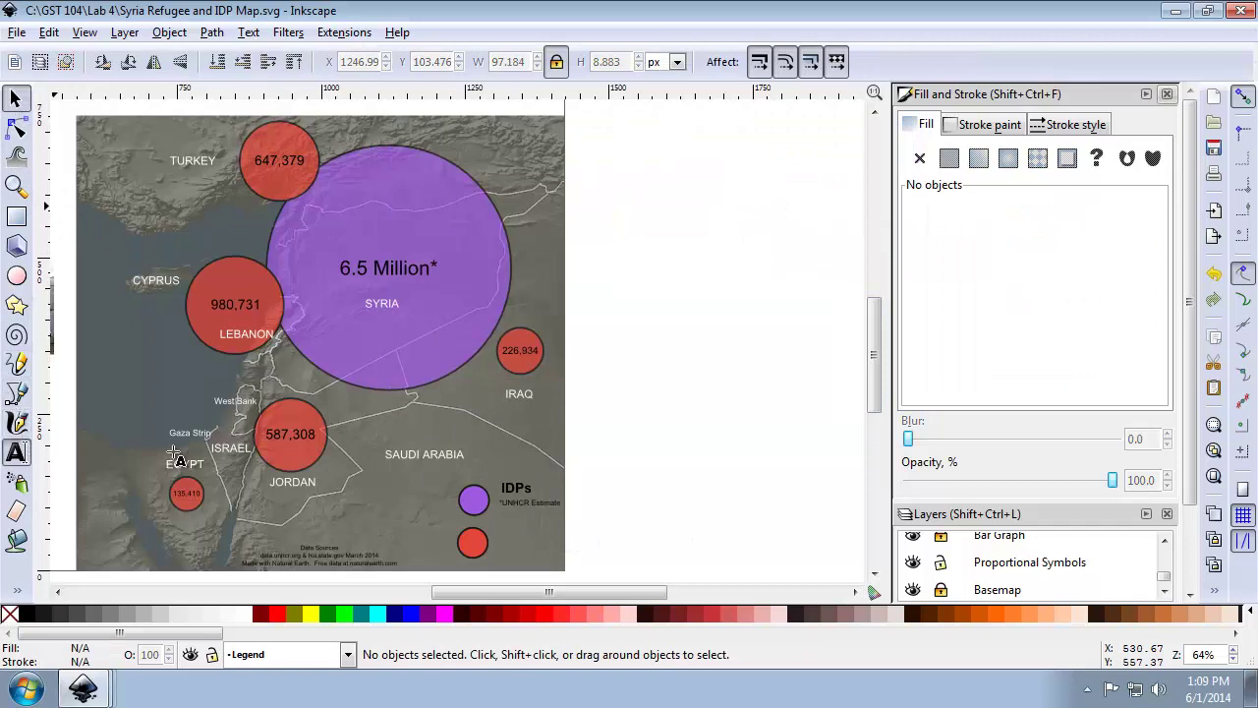
pyautogui.click(504, 537)
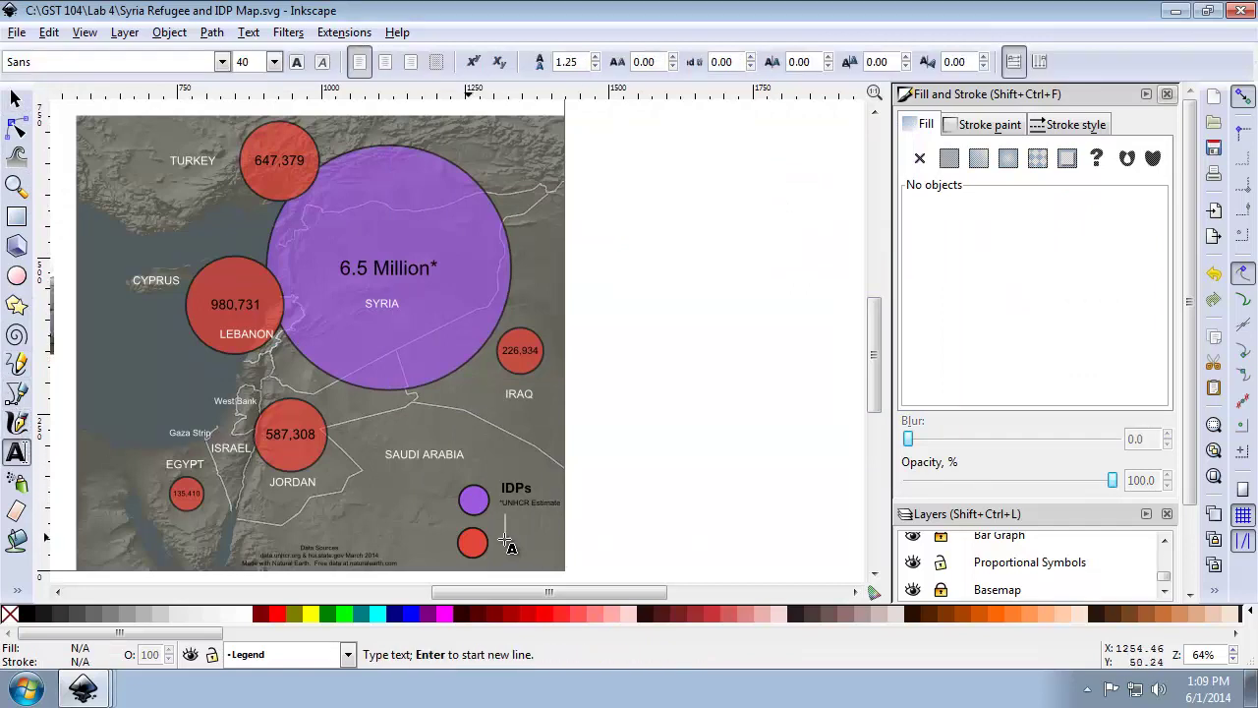
pyautogui.write('Refugees')
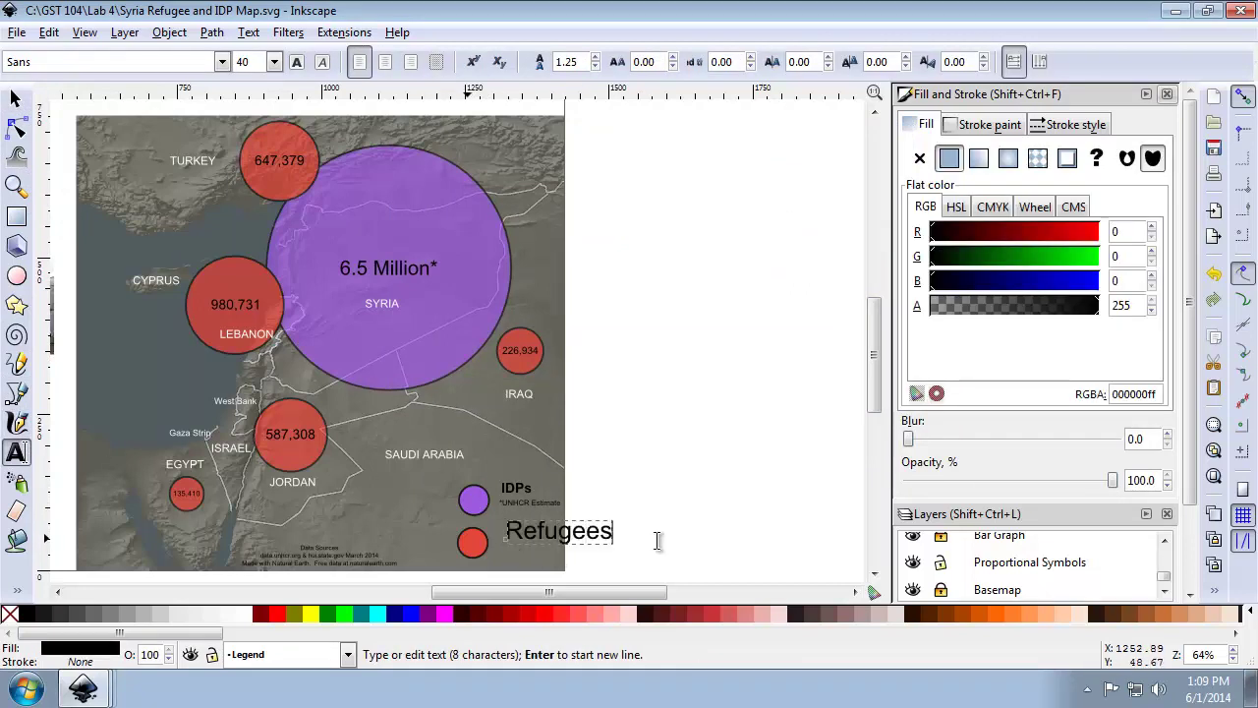
# Format the "Refugees" label in Arial Bold at font size 22 and move it to about X 1245, Y 36 px beside the red circle
pyautogui.rightClick(1226, 596)
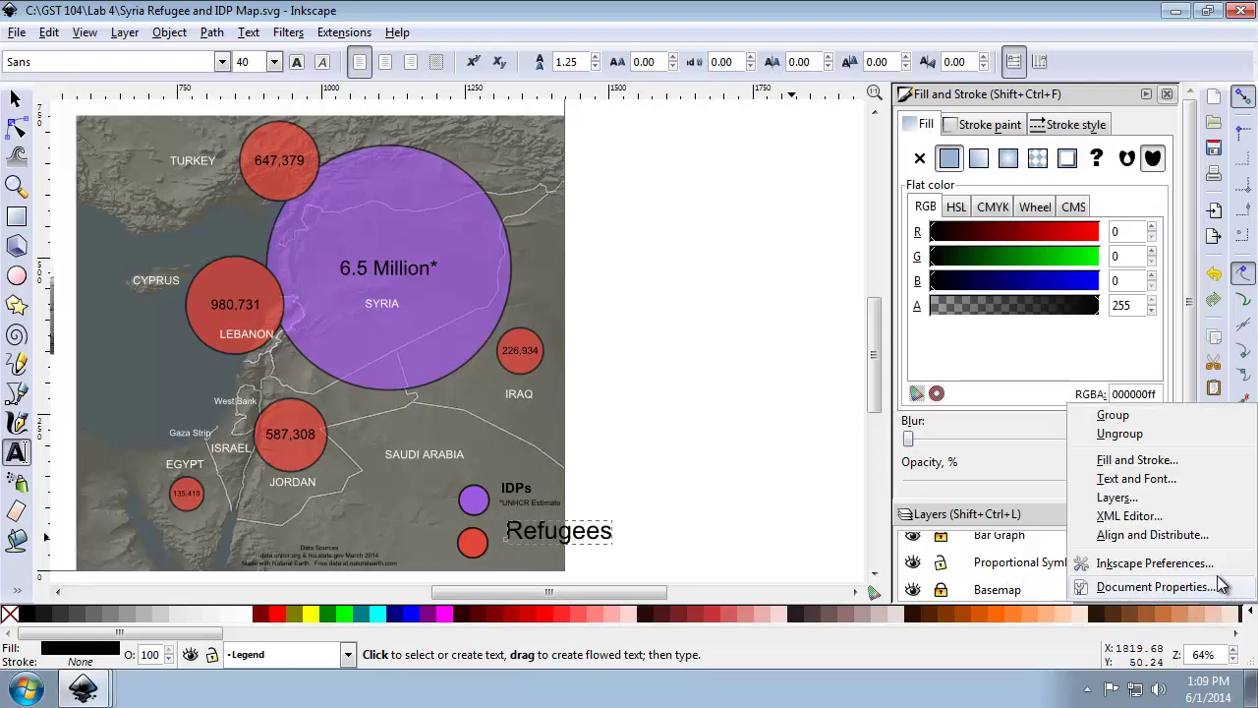
pyautogui.click(1199, 479)
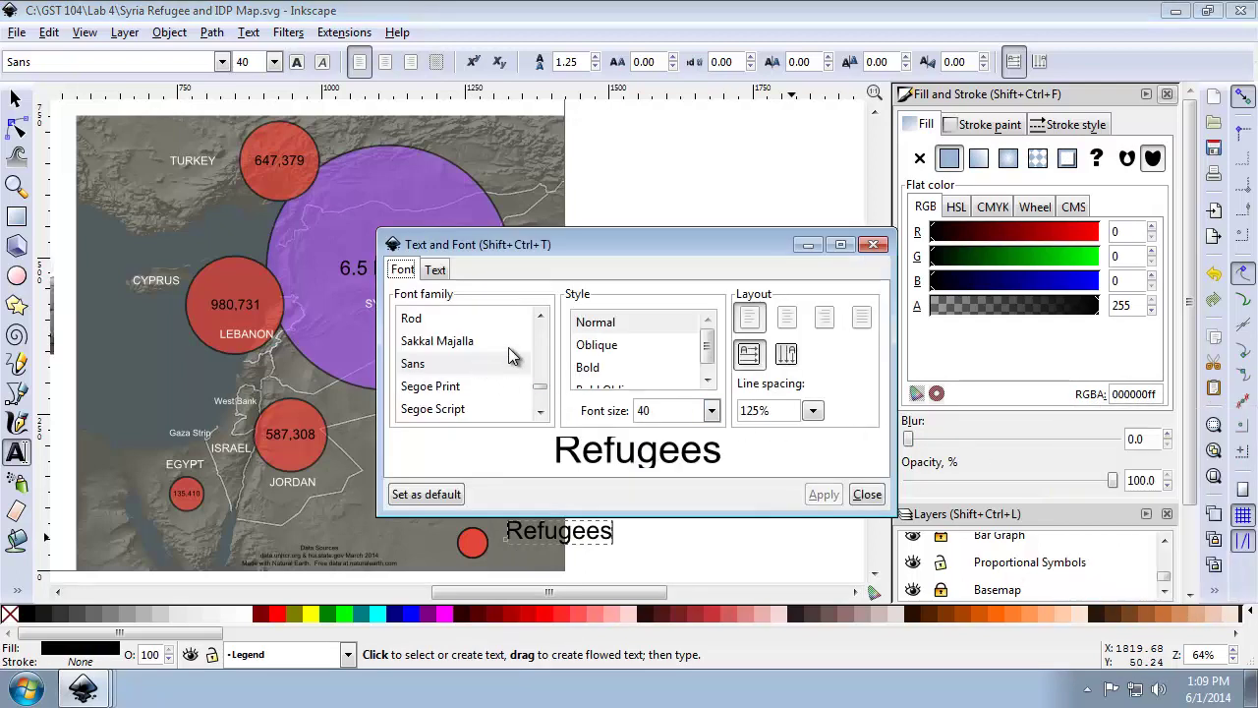
pyautogui.moveTo(546, 392); pyautogui.dragTo(541, 331)
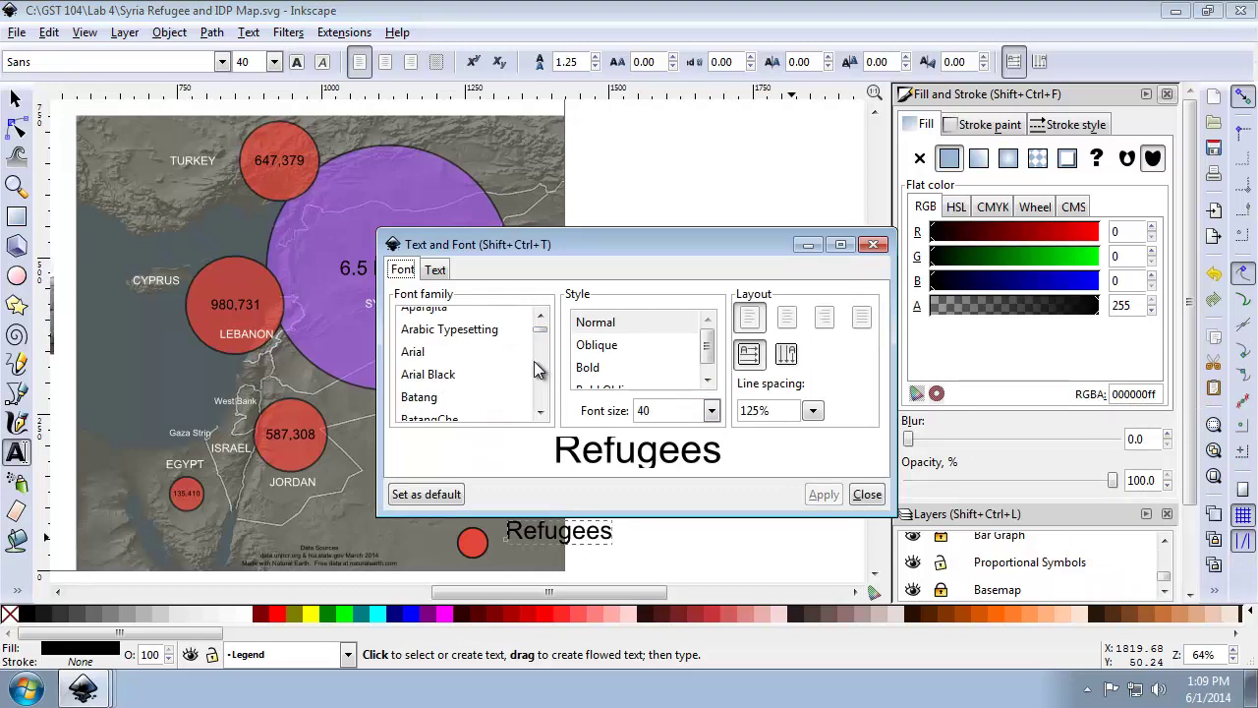
pyautogui.click(491, 359)
pyautogui.click(660, 413)
pyautogui.moveTo(675, 409); pyautogui.dragTo(603, 416)
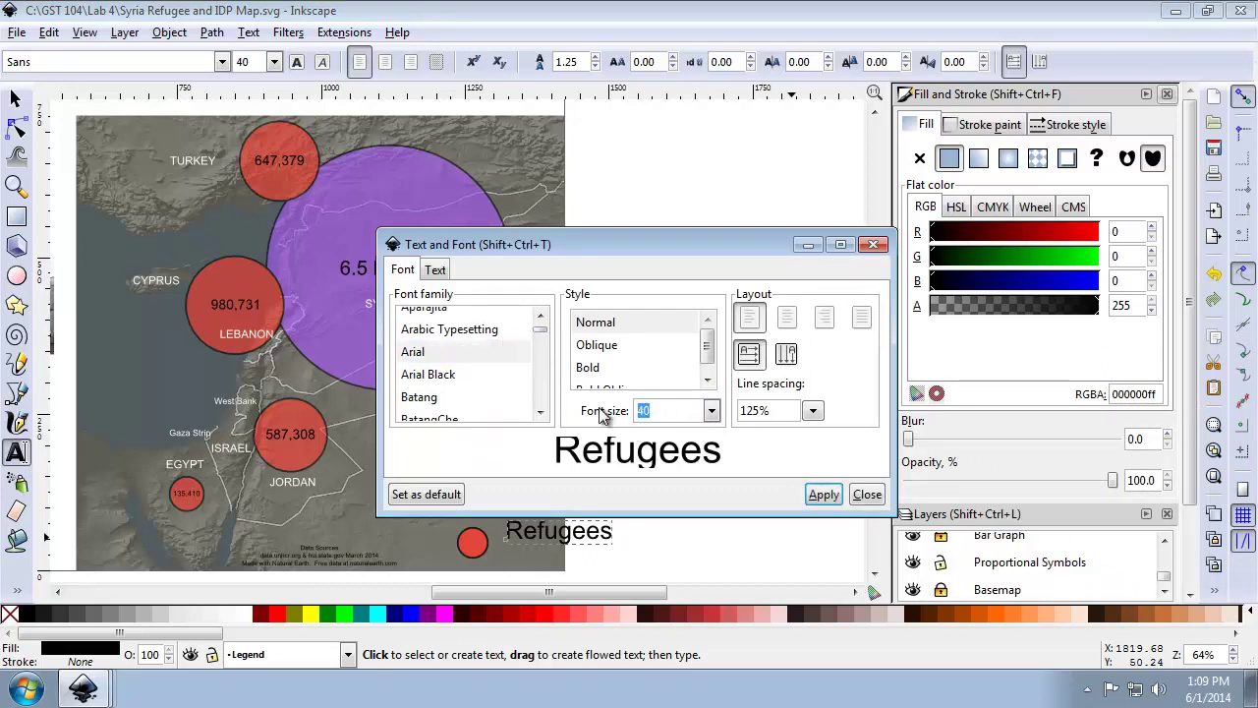
pyautogui.write('22')
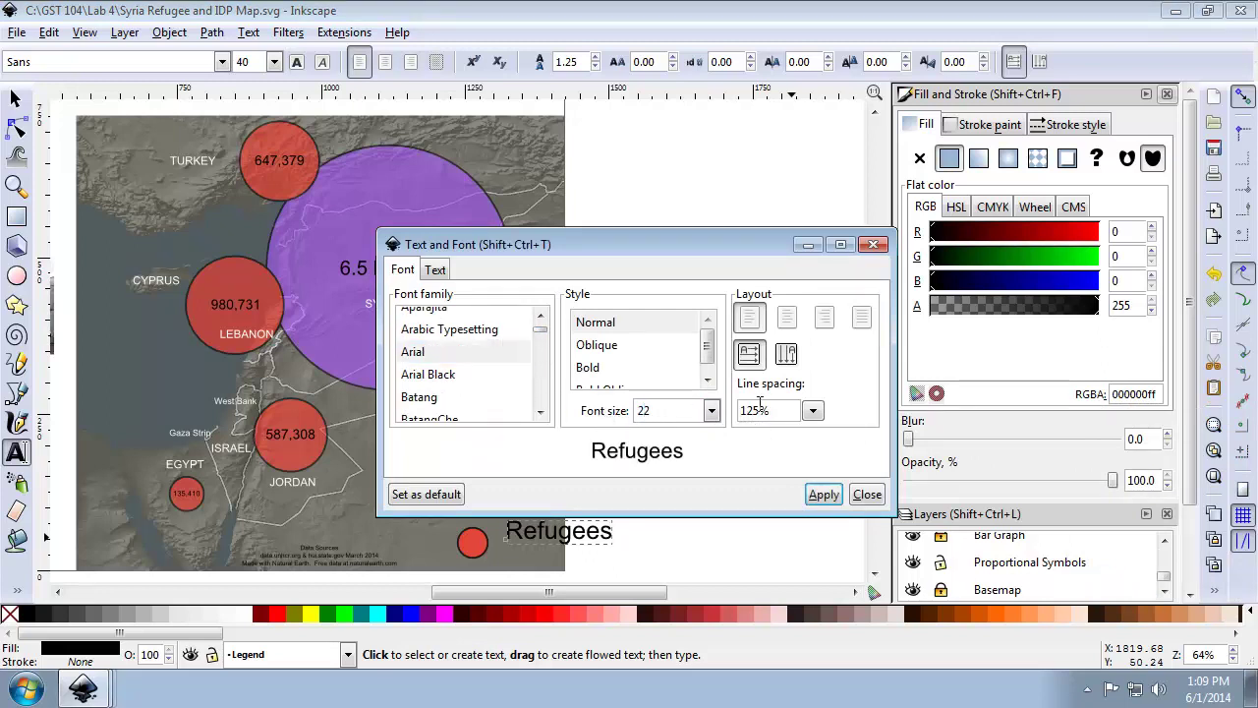
pyautogui.click(644, 369)
pyautogui.click(821, 494)
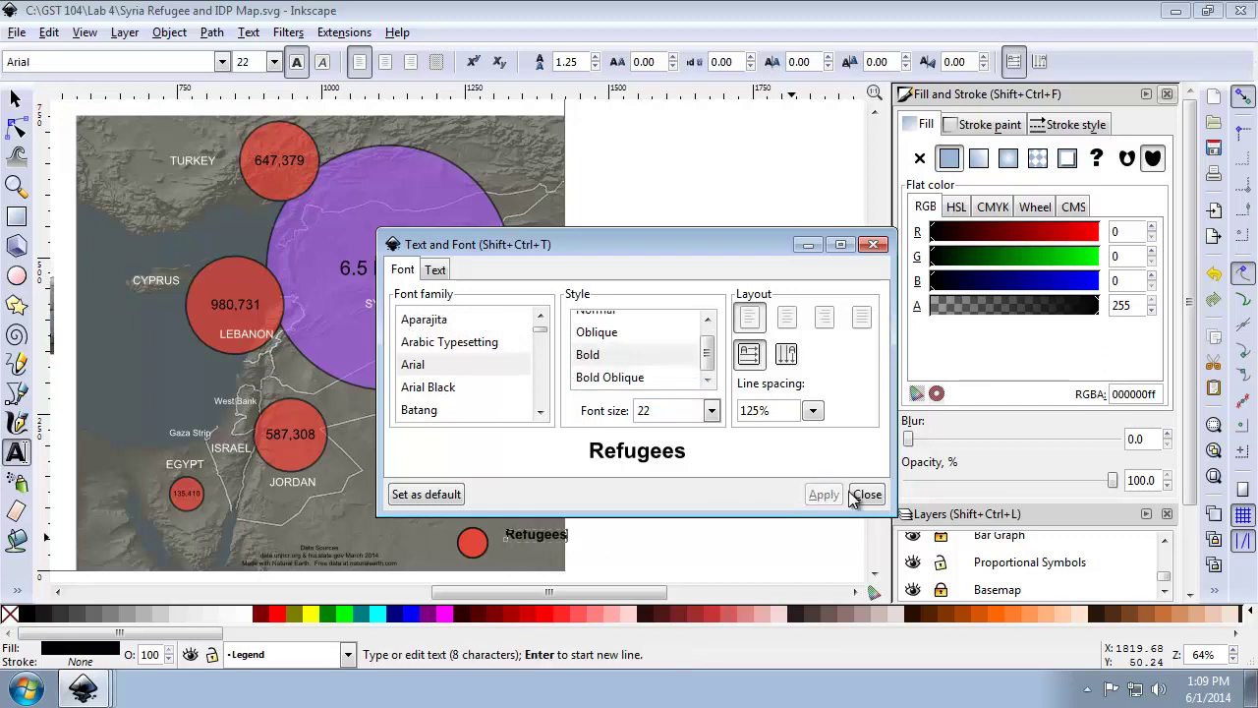
pyautogui.click(866, 495)
pyautogui.click(15, 98)
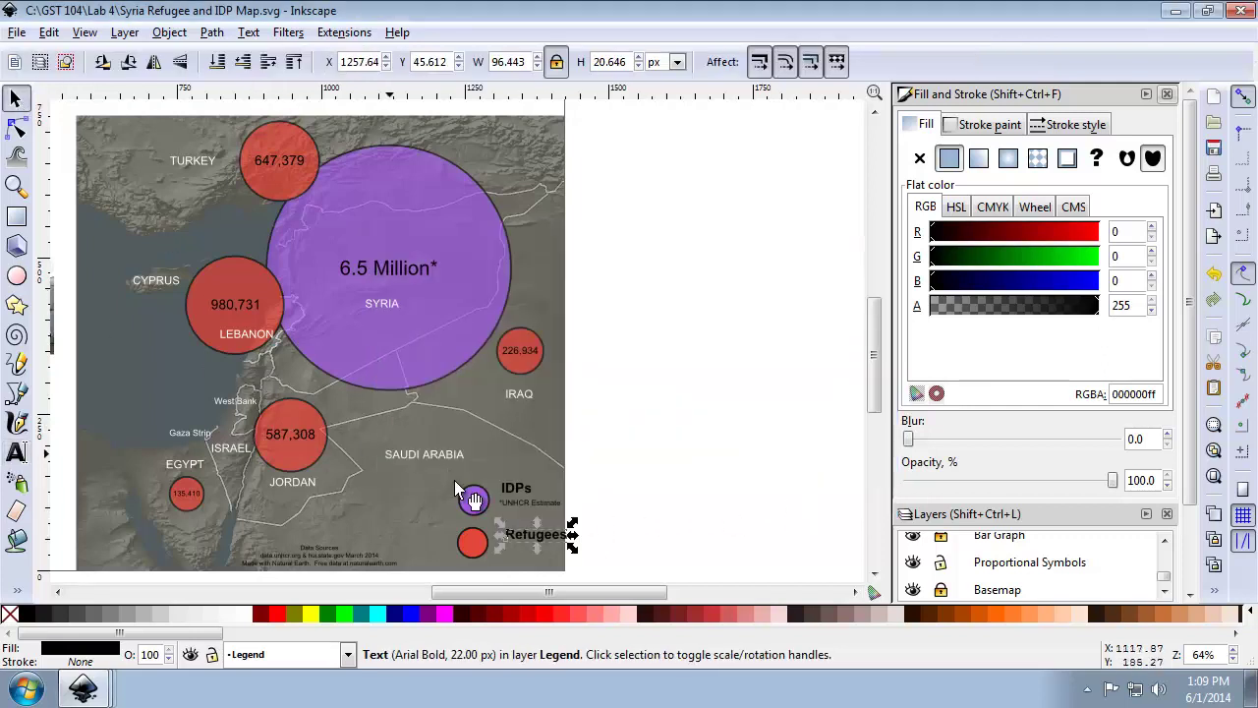
pyautogui.moveTo(534, 547); pyautogui.dragTo(526, 552)
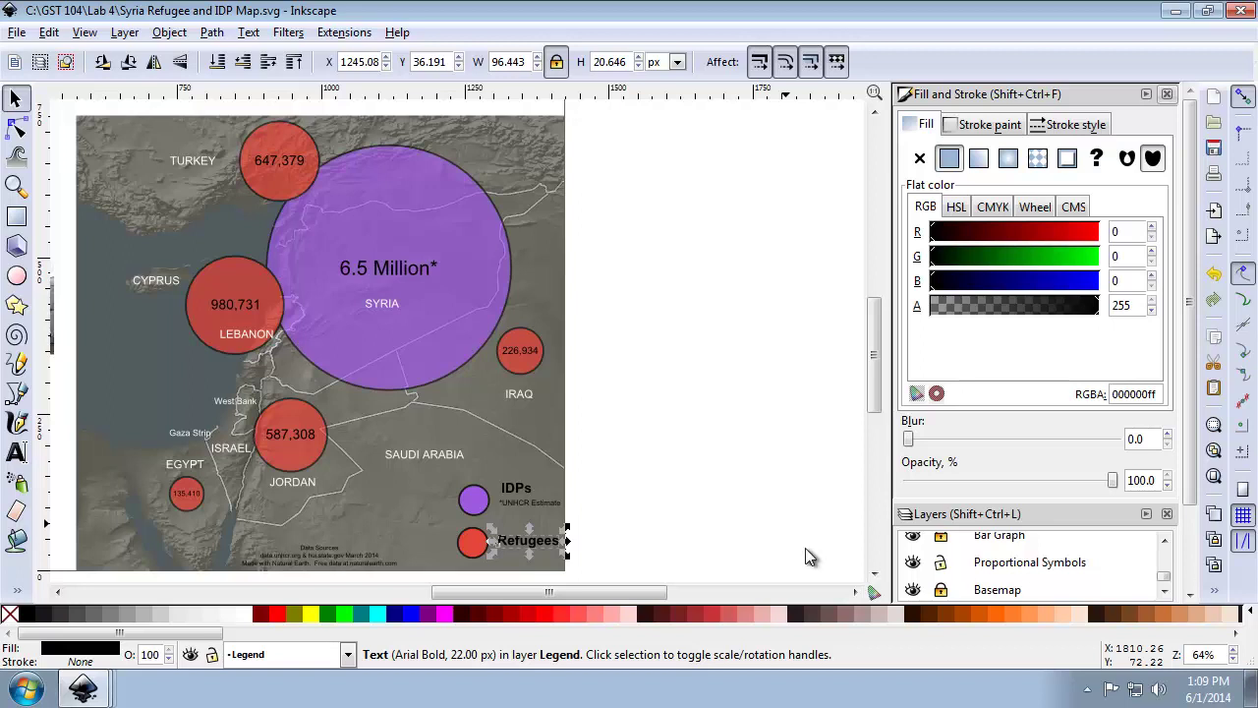
# Center the red legend circle on the vertical axis of the purple one, aligning relative to the first selected object
pyautogui.click(470, 498)
pyautogui.keyDown('shift'); pyautogui.click(469, 538); pyautogui.keyUp('shift')
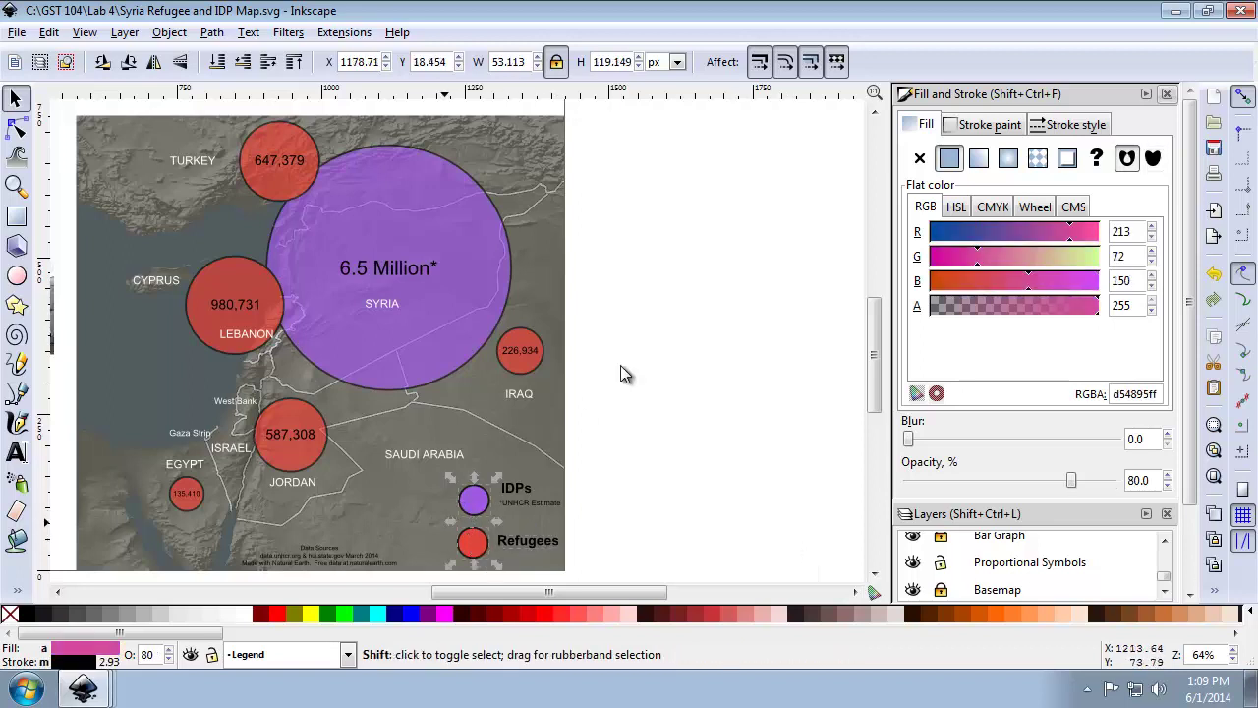
pyautogui.click(1167, 95)
pyautogui.click(1215, 589)
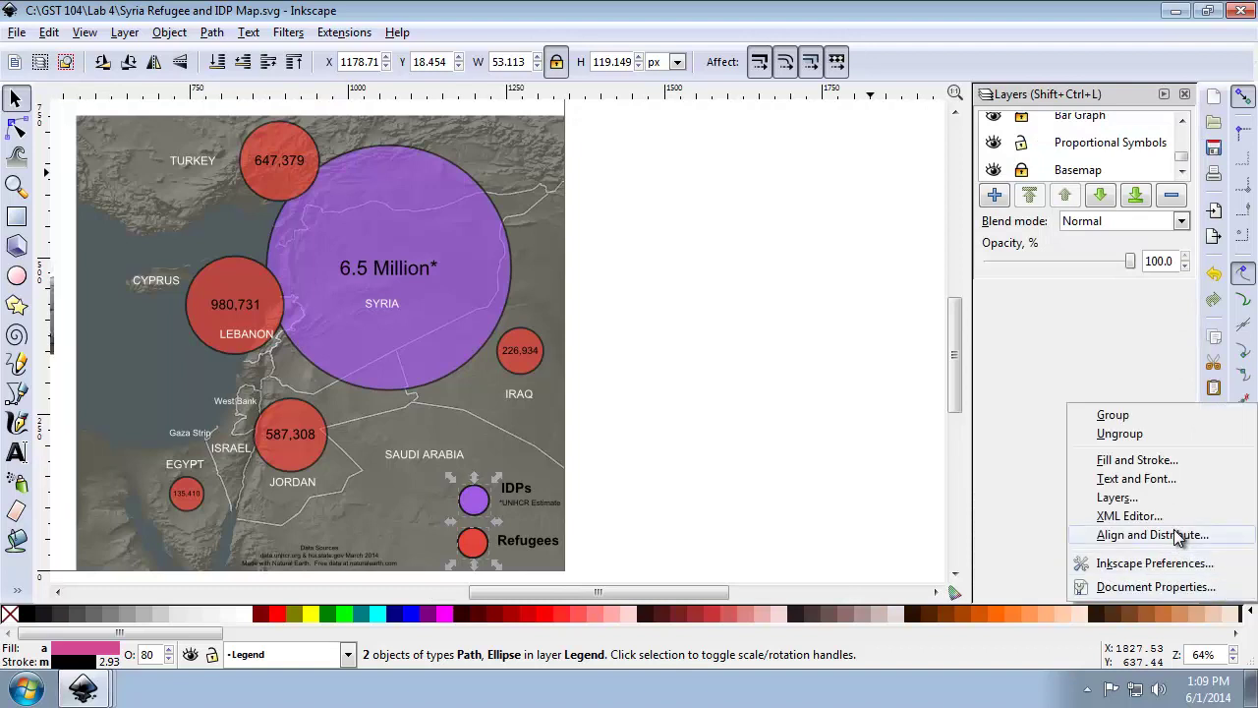
pyautogui.click(1173, 534)
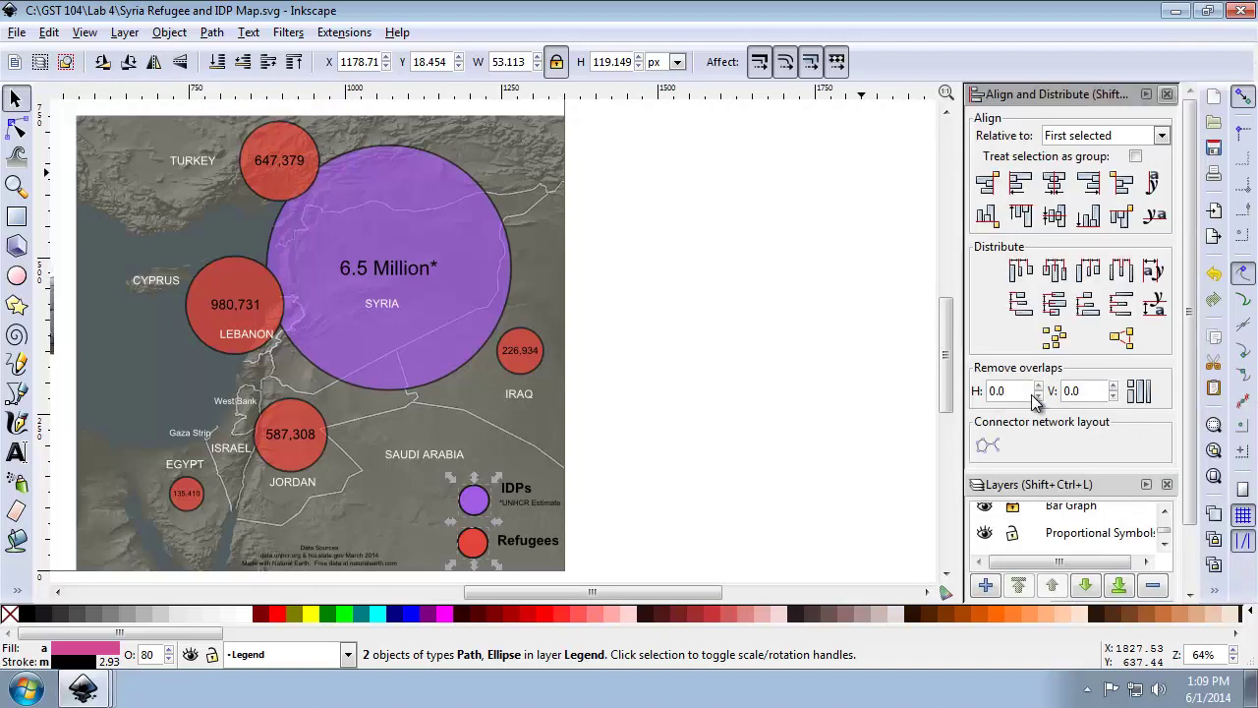
pyautogui.click(1054, 187)
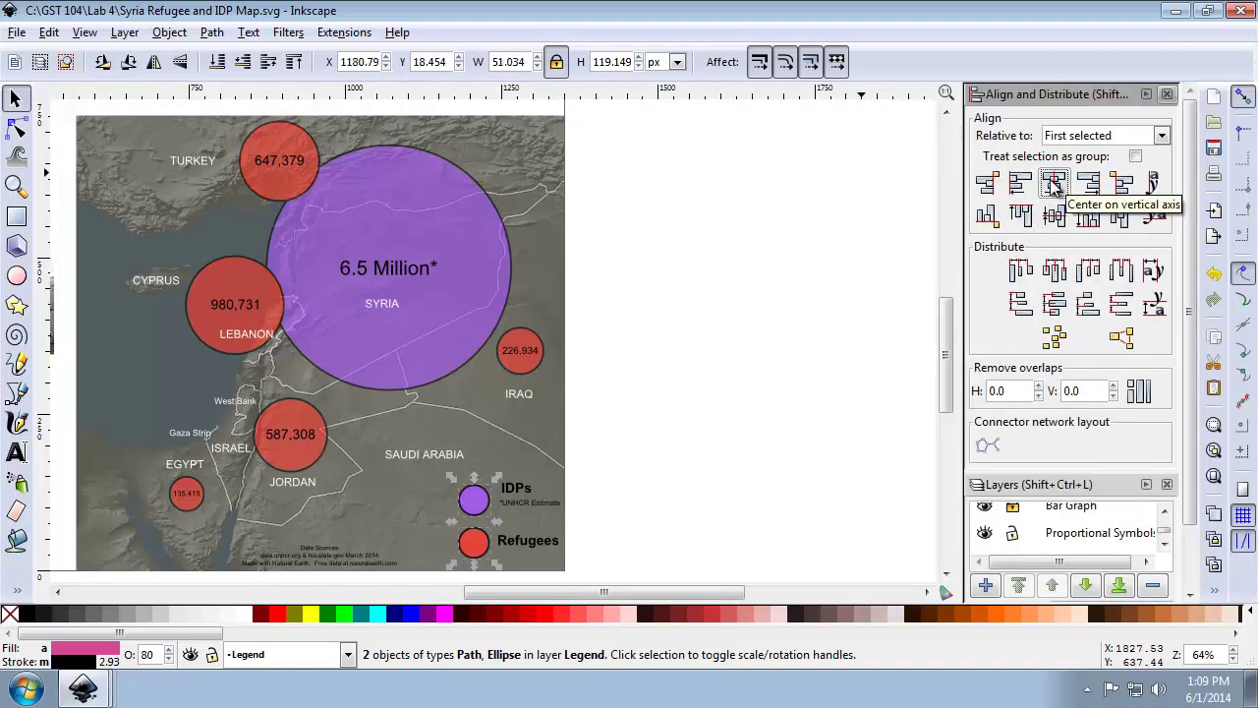
# Left-align the "IDPs", "*UNHCR Estimate" and "Refugees" texts, move them together to about X 1240, Y 30 px, and deselect them
pyautogui.click(548, 504)
pyautogui.keyDown('shift'); pyautogui.click(544, 536); pyautogui.keyUp('shift')
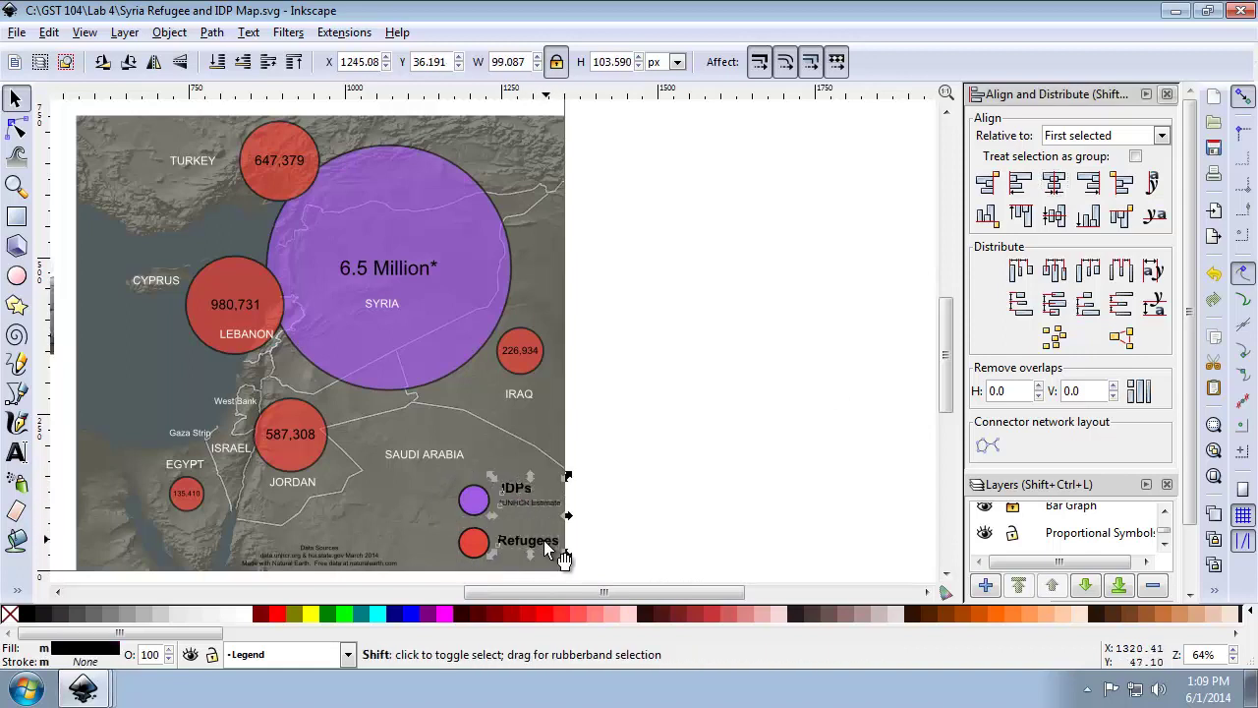
pyautogui.click(1019, 185)
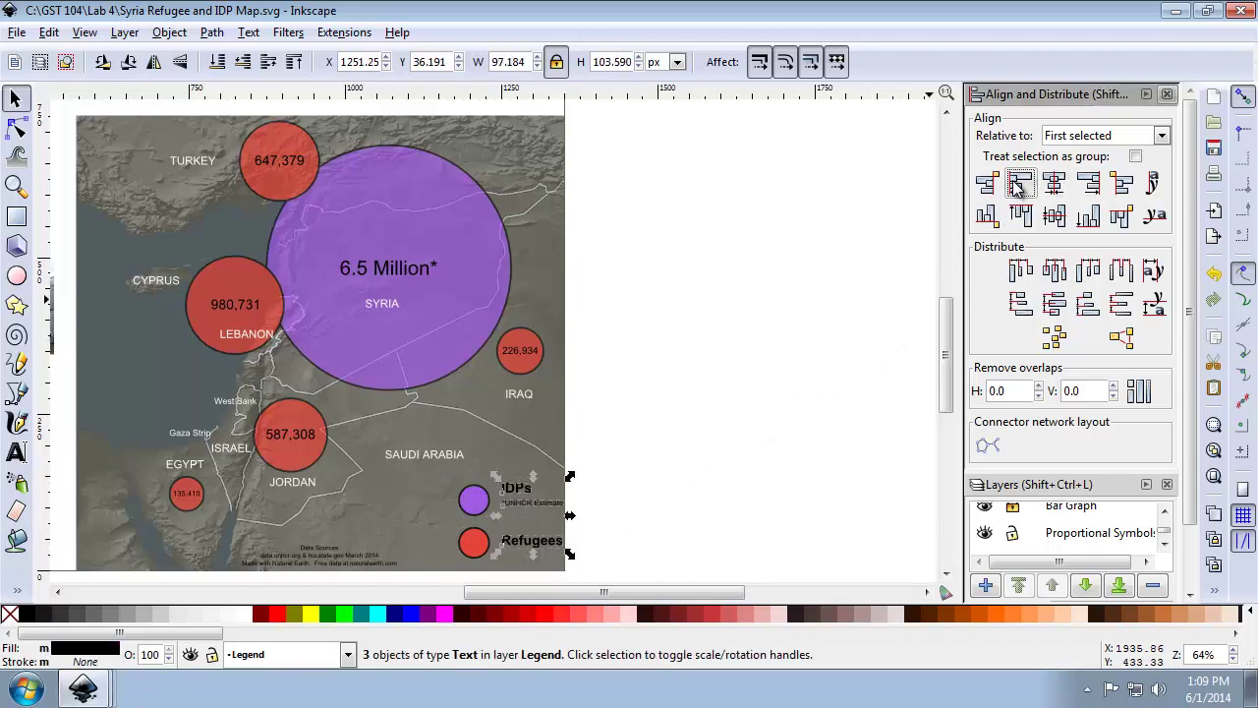
pyautogui.moveTo(533, 503); pyautogui.dragTo(522, 509)
pyautogui.click(516, 559)
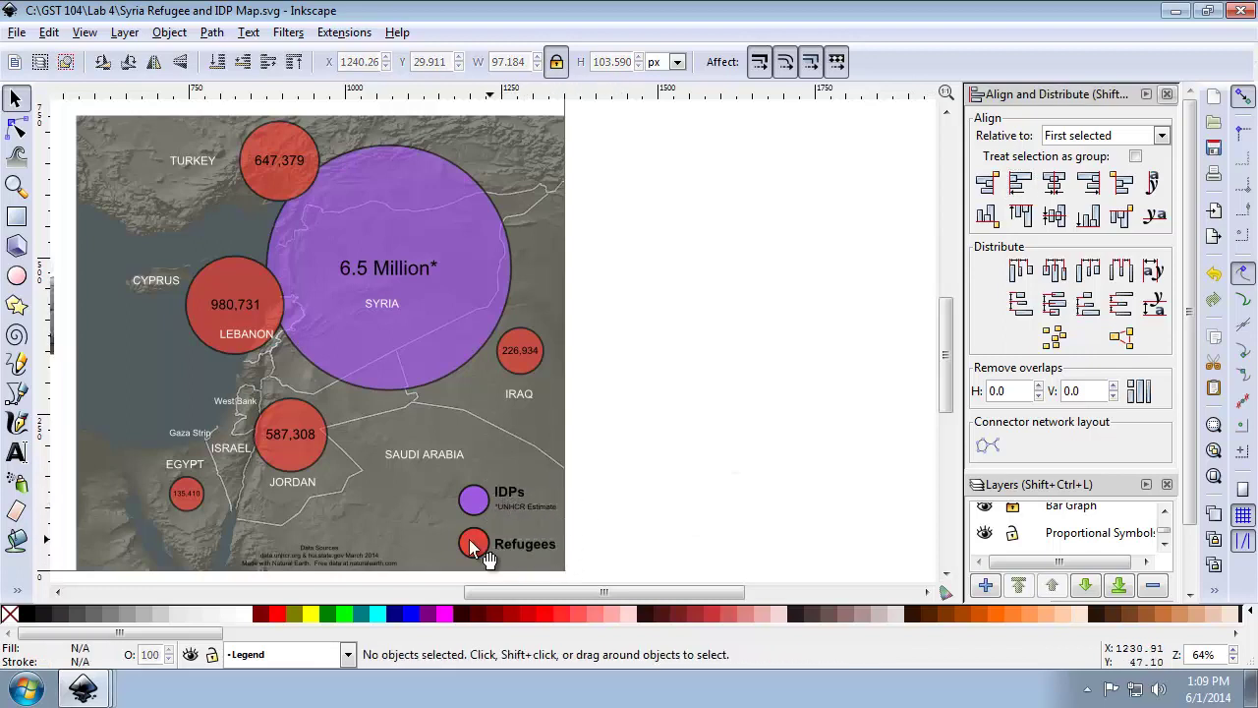
# Center the "Refugees" label on the horizontal axis of the red legend circle and deselect both
pyautogui.click(473, 543)
pyautogui.keyDown('shift'); pyautogui.click(520, 541); pyautogui.keyUp('shift')
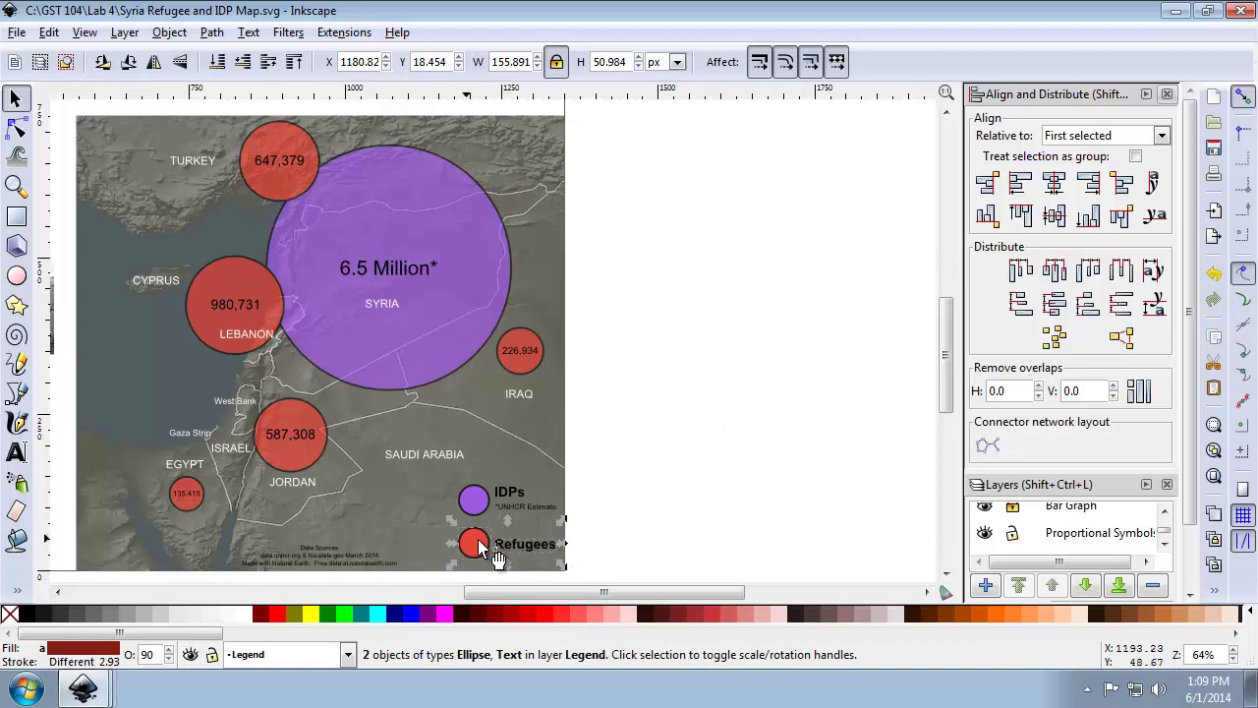
pyautogui.click(1054, 216)
pyautogui.click(627, 475)
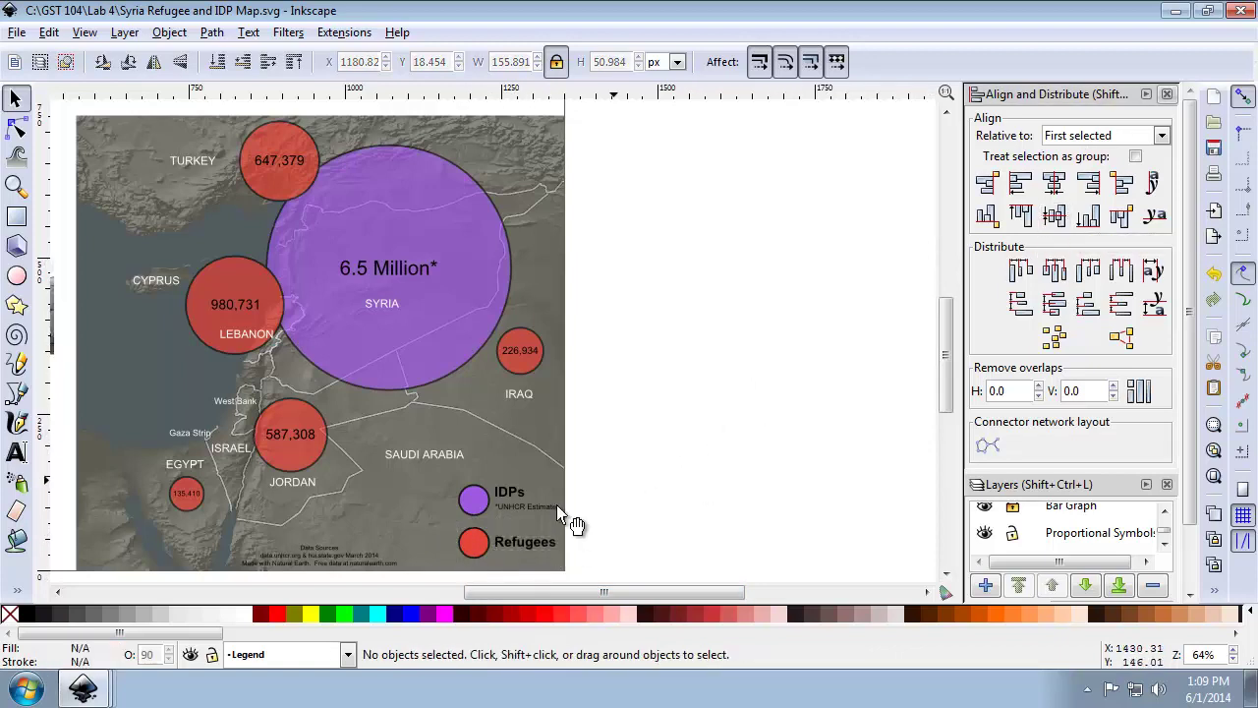
# Group the "IDPs" label with the "*UNHCR Estimate" note
pyautogui.click(506, 497)
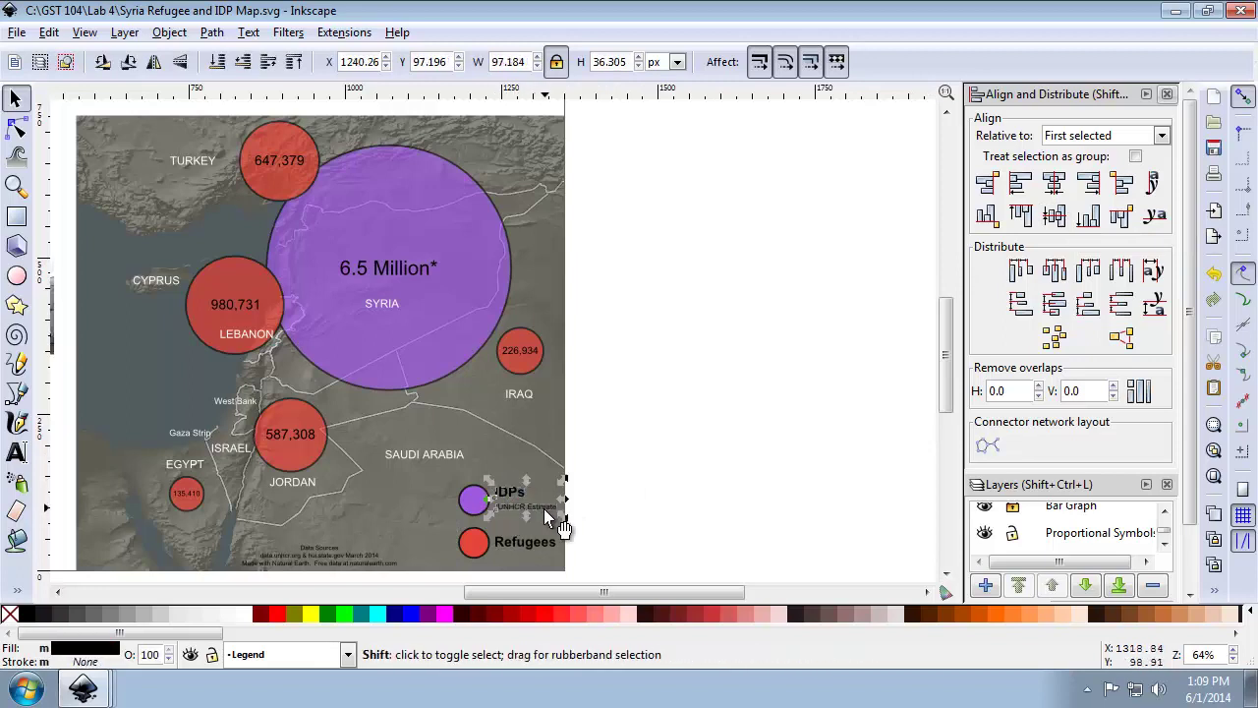
pyautogui.keyDown('shift'); pyautogui.click(543, 508); pyautogui.keyUp('shift')
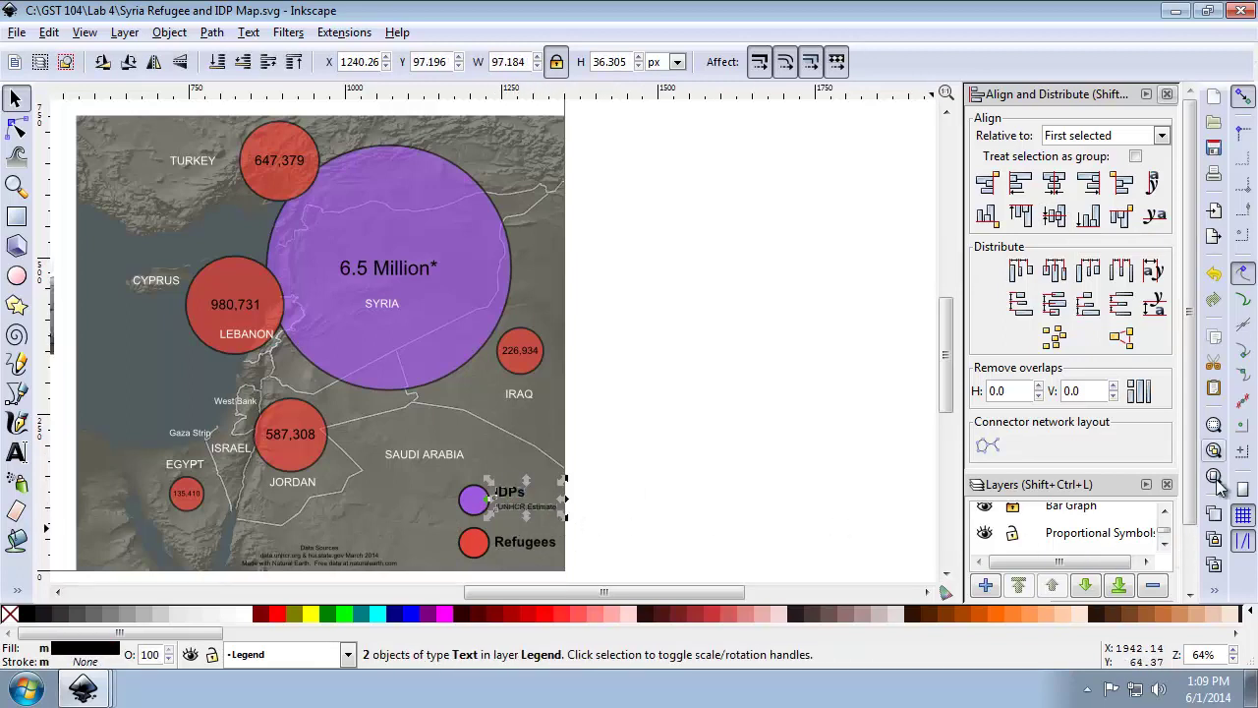
pyautogui.click(1214, 589)
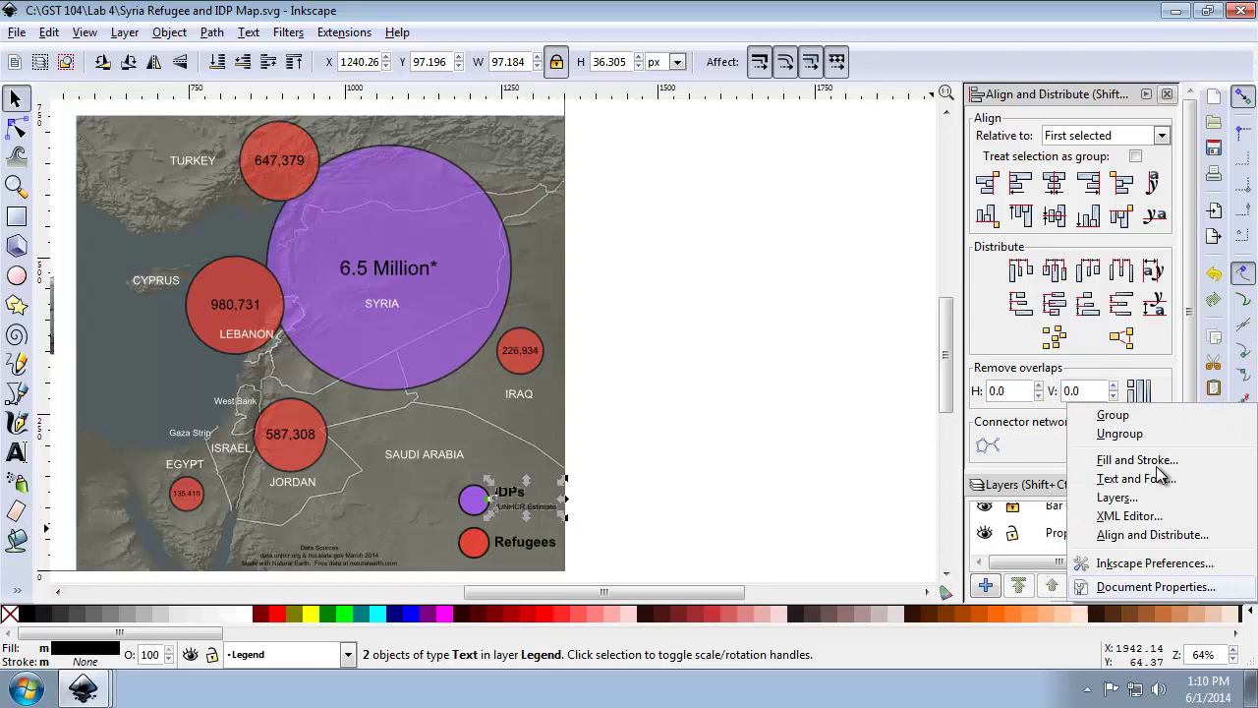
pyautogui.click(1112, 415)
# Center the grouped "IDPs" text on the horizontal axis of the purple legend circle and deselect both
pyautogui.click(475, 498)
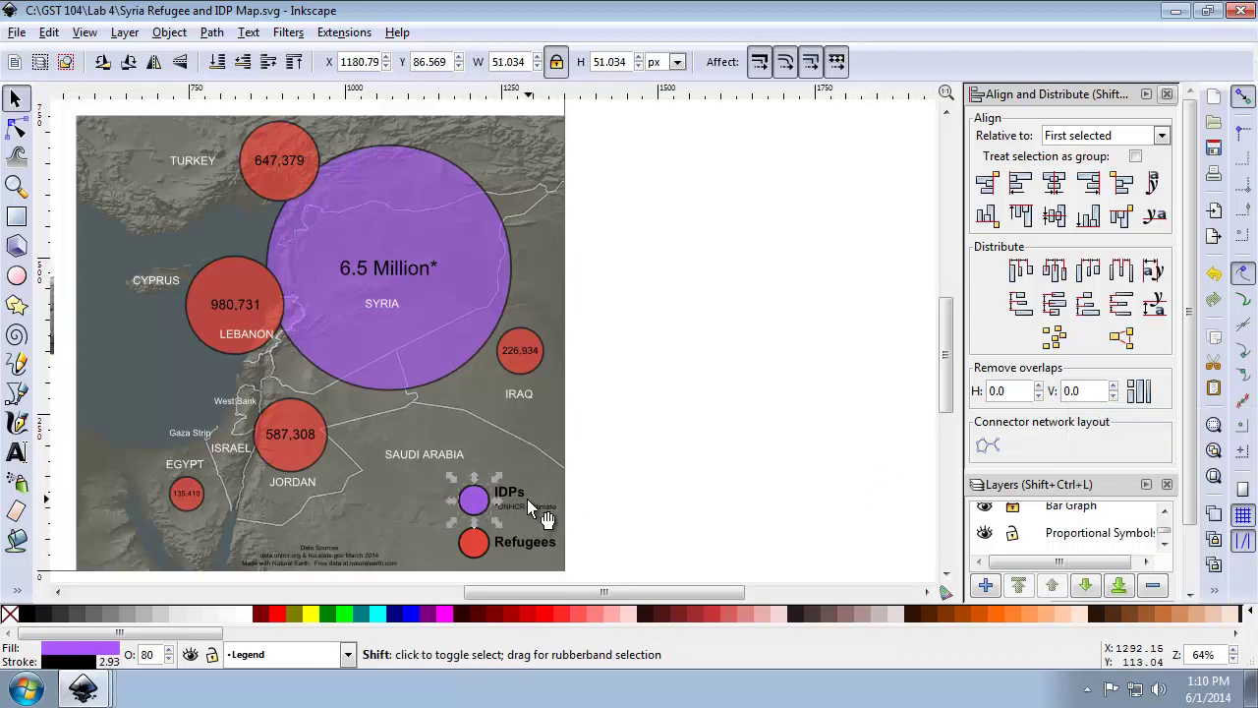
pyautogui.keyDown('shift'); pyautogui.click(527, 499); pyautogui.keyUp('shift')
pyautogui.click(1053, 218)
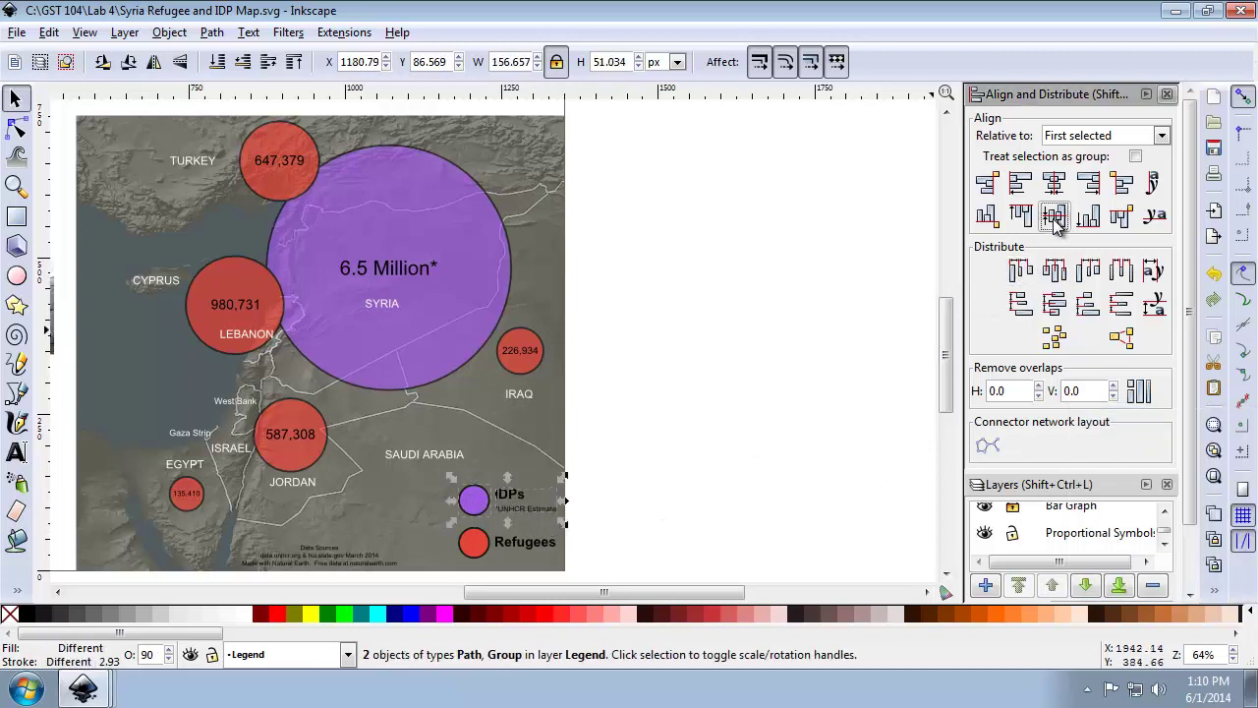
pyautogui.click(765, 327)
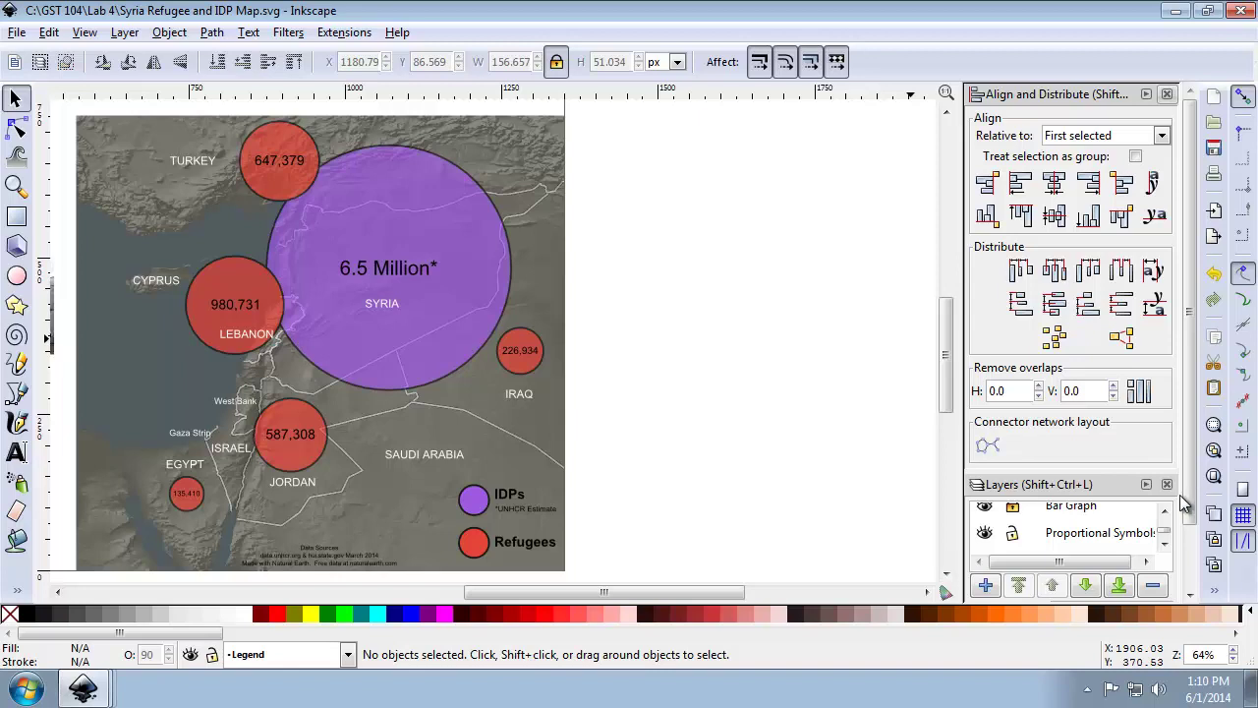
# Lock the Proportional Symbols layer and the Legend layer
pyautogui.click(1012, 533)
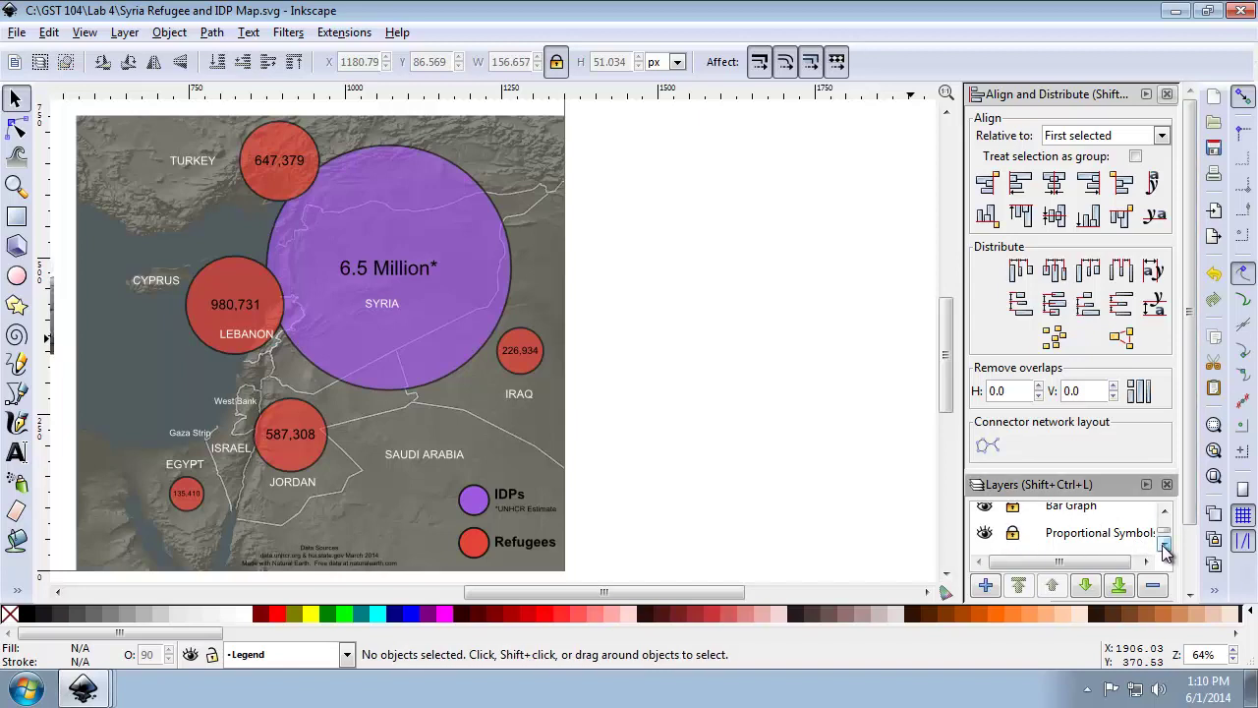
pyautogui.click(1164, 546)
pyautogui.click(1163, 512)
pyautogui.click(1163, 512)
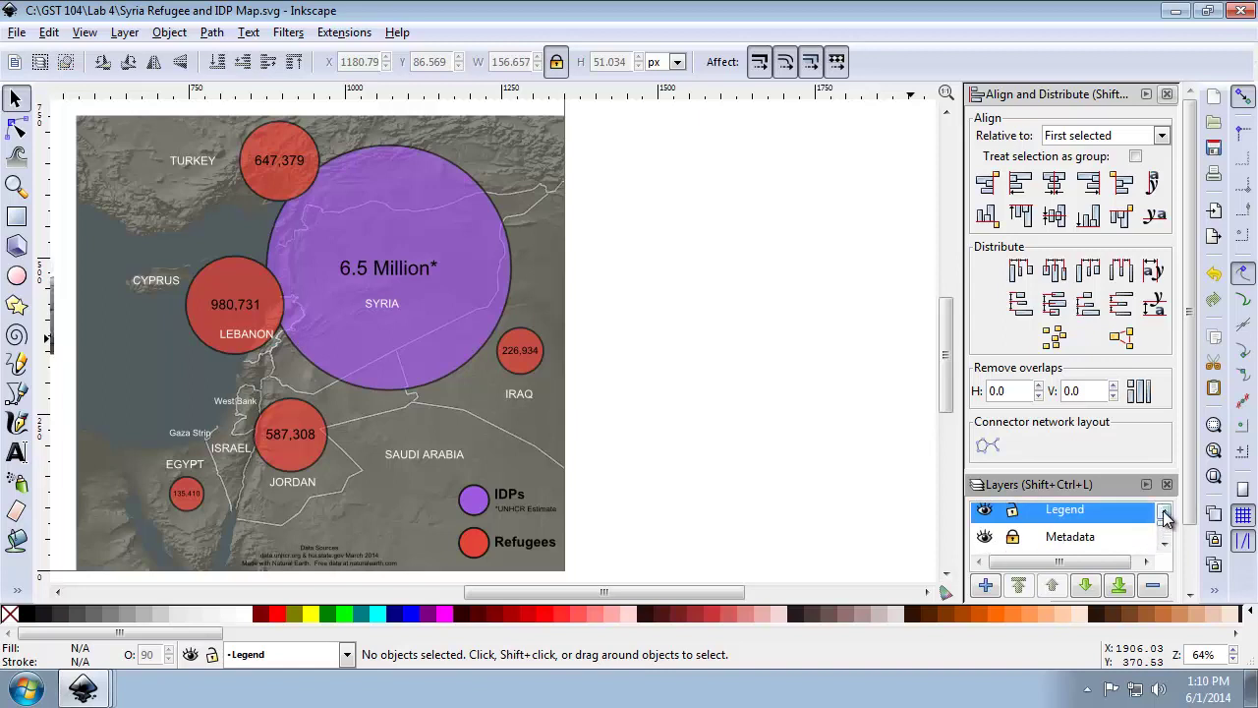
pyautogui.click(1164, 512)
pyautogui.click(1013, 515)
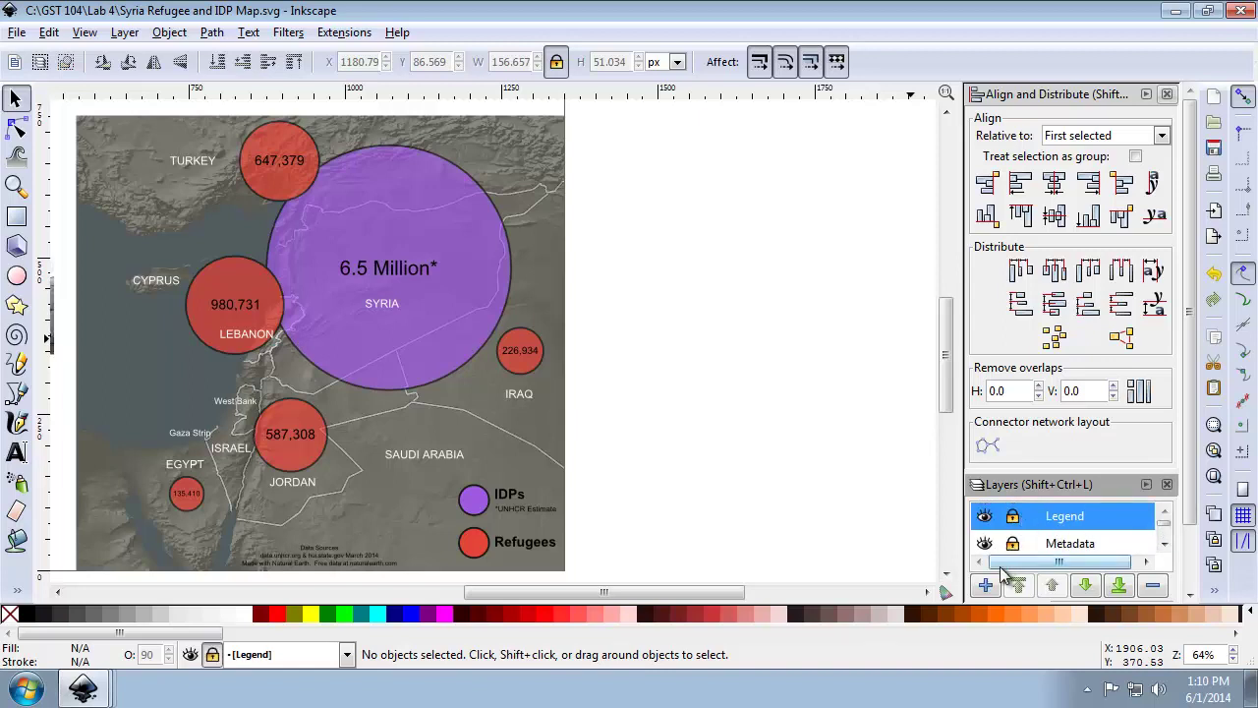
# Add a new layer named "Title" above the Legend layer
pyautogui.click(995, 587)
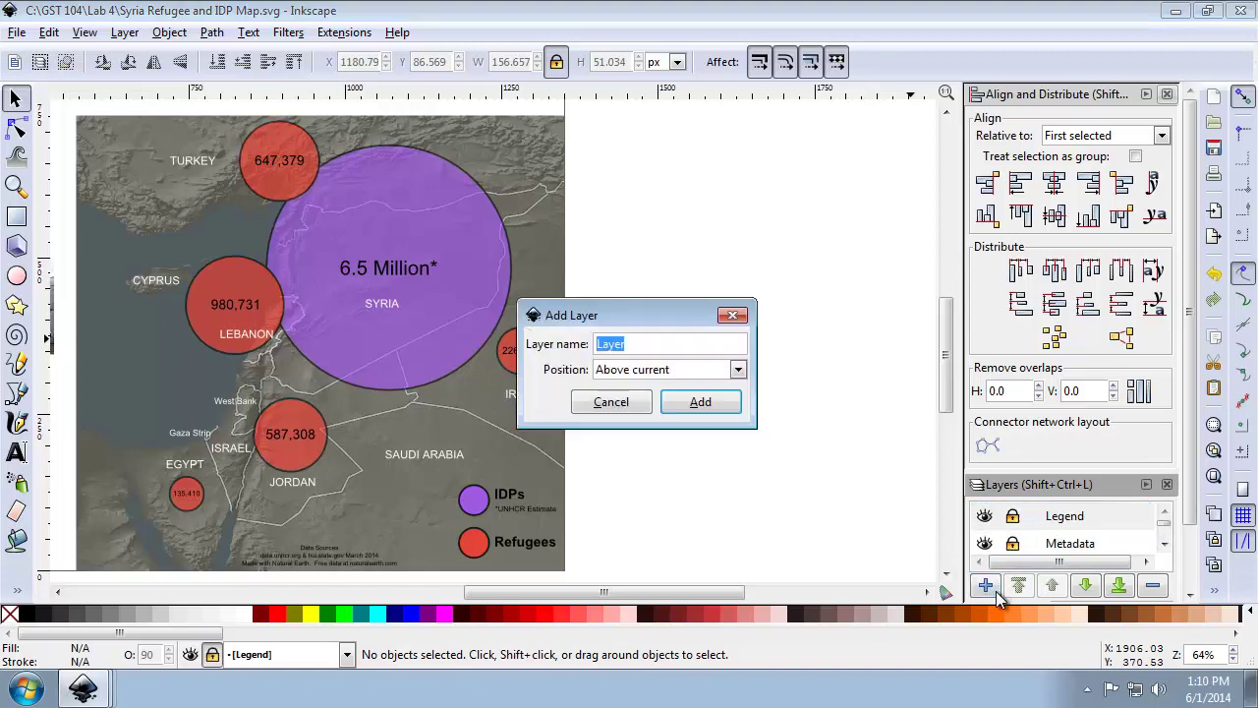
pyautogui.write('Title')
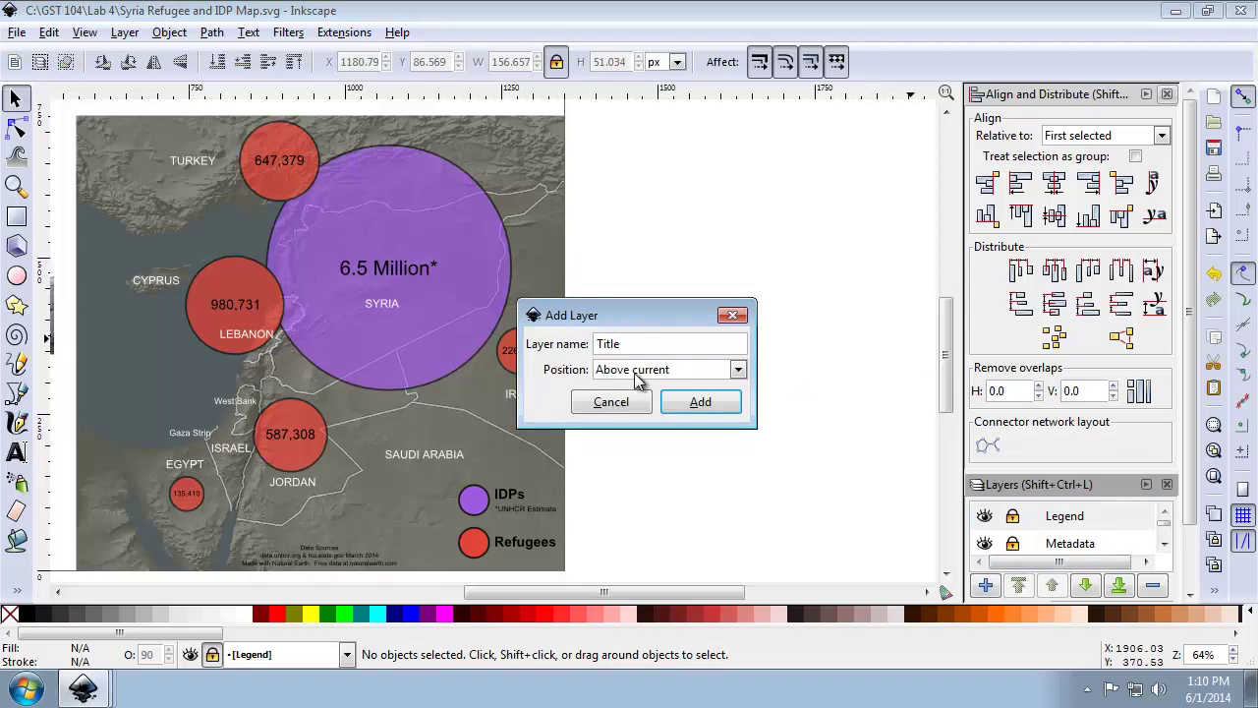
pyautogui.click(700, 399)
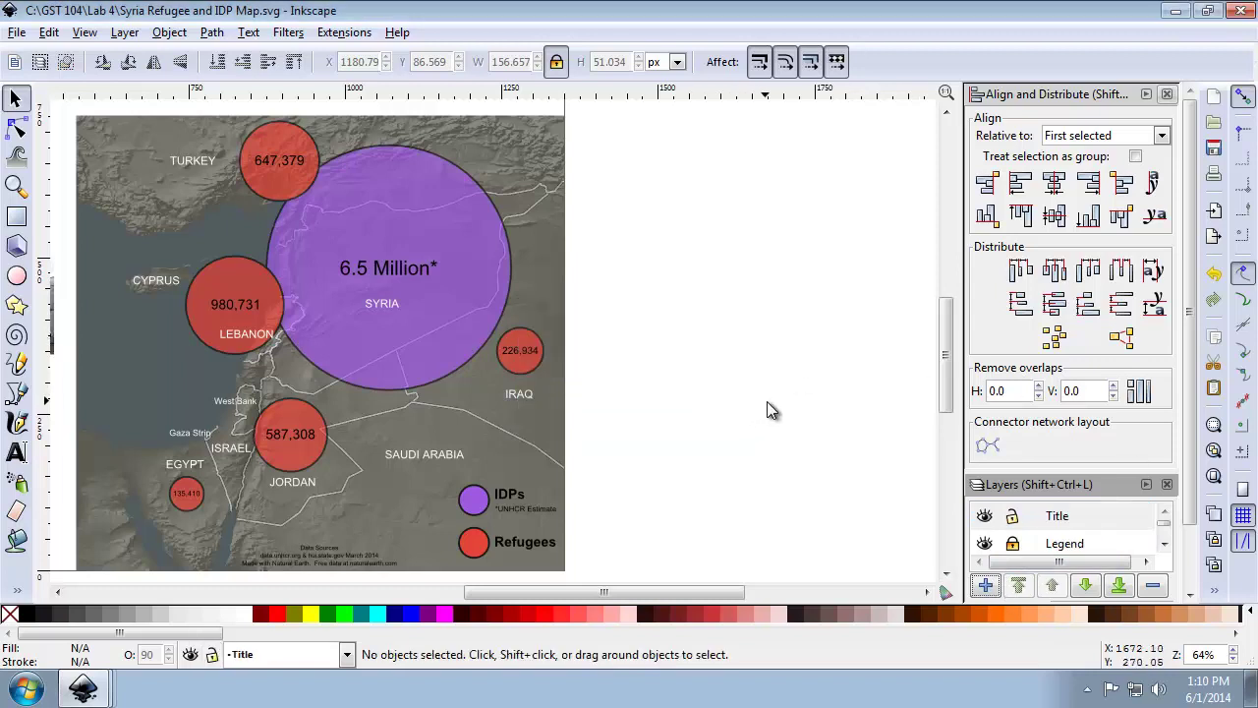
# Add the title text "Syrian Refugees & Internally Displaced Persons" near the upper edge of the page, beside the UNHCR logo
pyautogui.click(16, 452)
pyautogui.click(1203, 481)
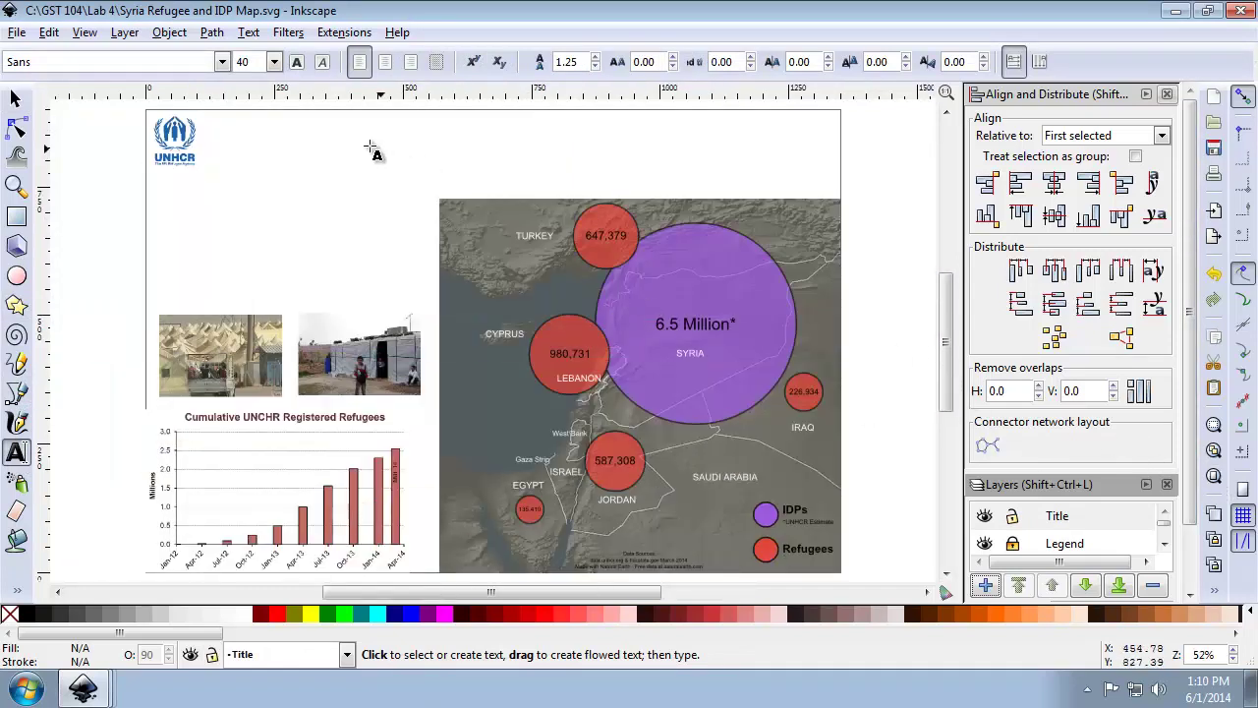
pyautogui.click(302, 138)
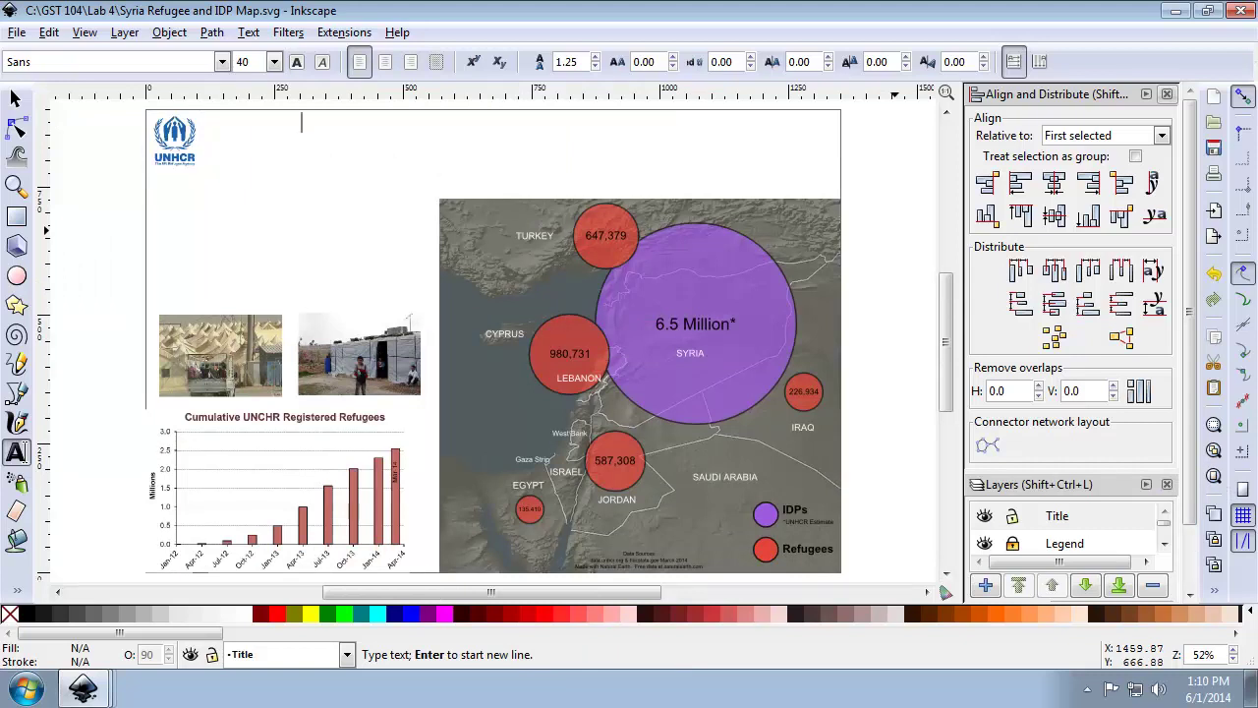
pyautogui.click(292, 134)
pyautogui.write('Syrian R')
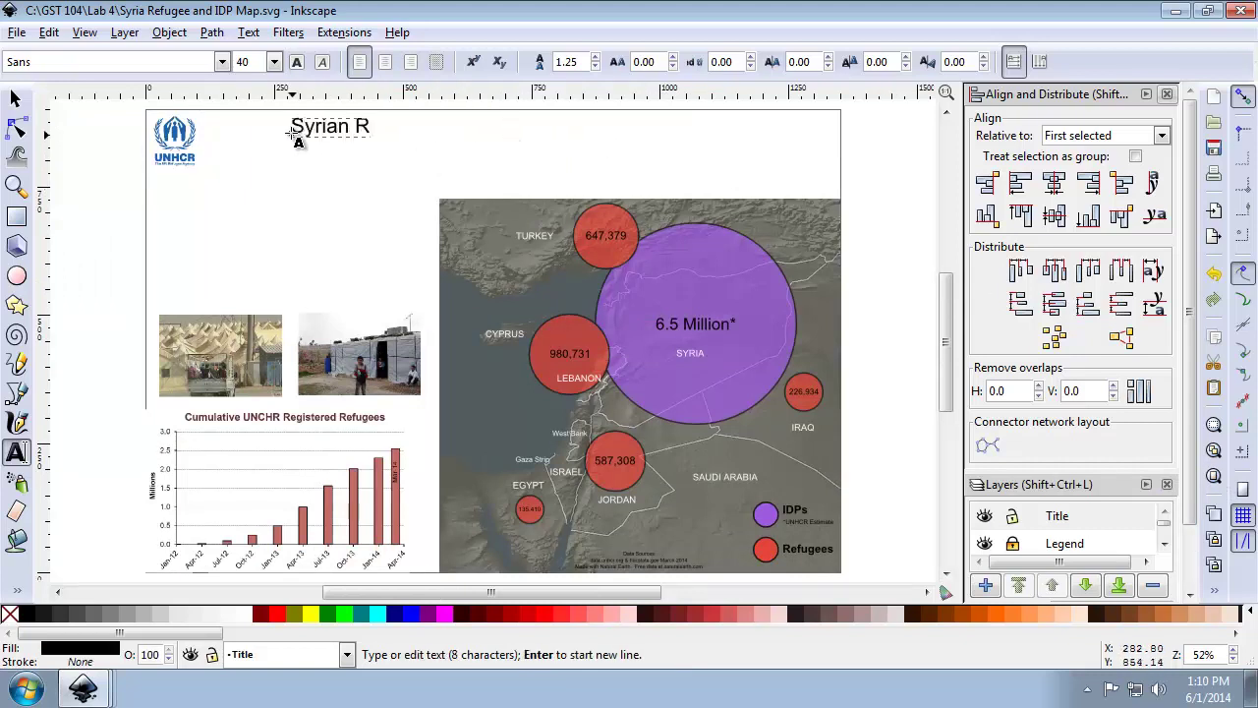
pyautogui.write('efugees & I')
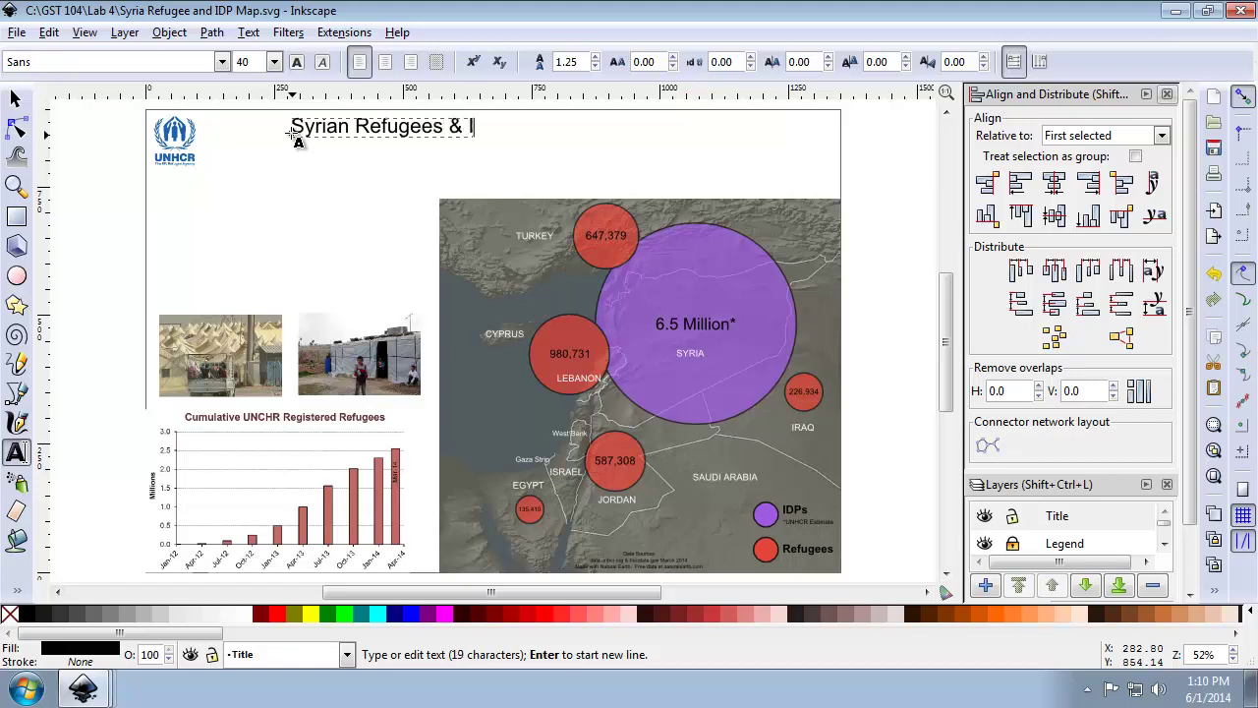
pyautogui.write('nternally Displace')
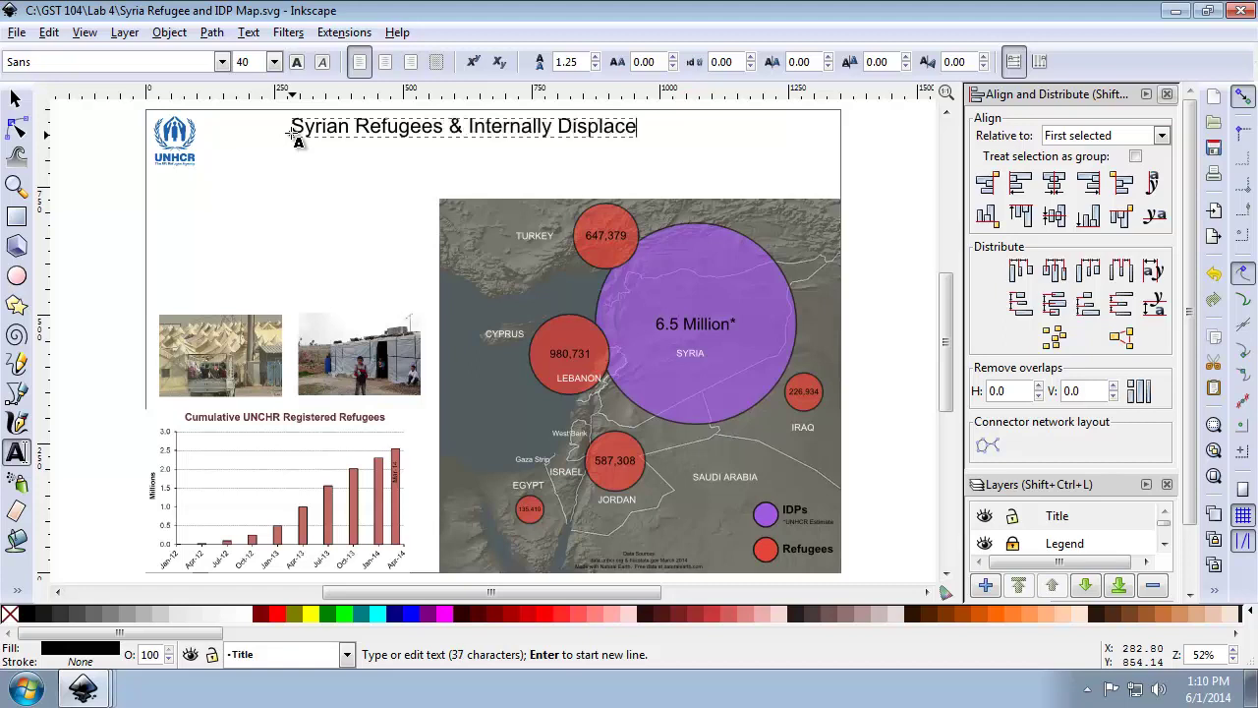
pyautogui.write('d Persons')
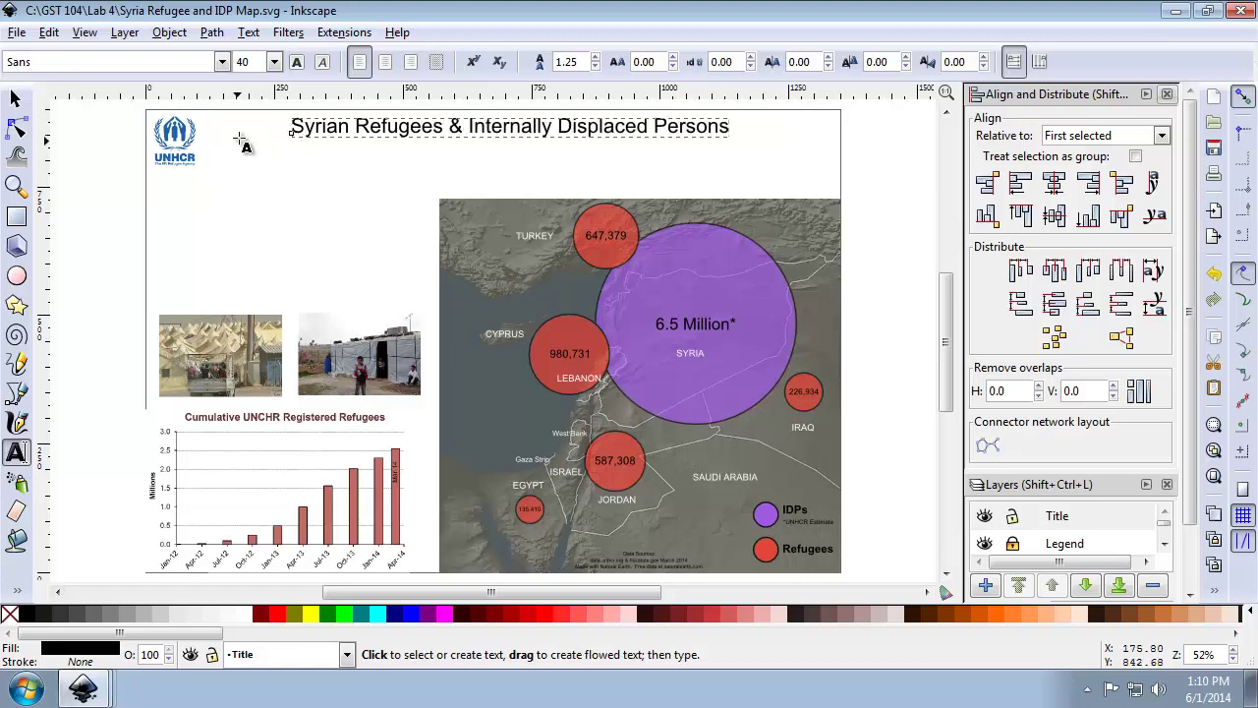
# Set the title text's font to Arial Bold at size 48
pyautogui.click(15, 99)
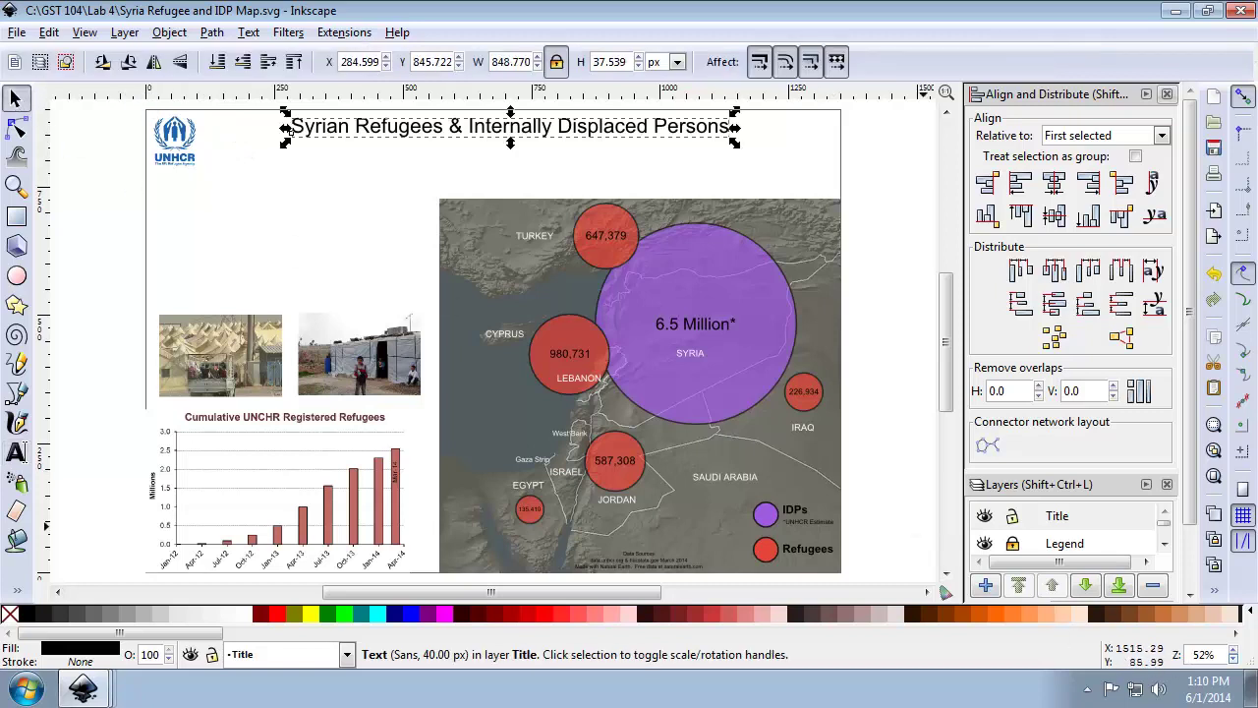
pyautogui.click(1215, 596)
pyautogui.click(1179, 479)
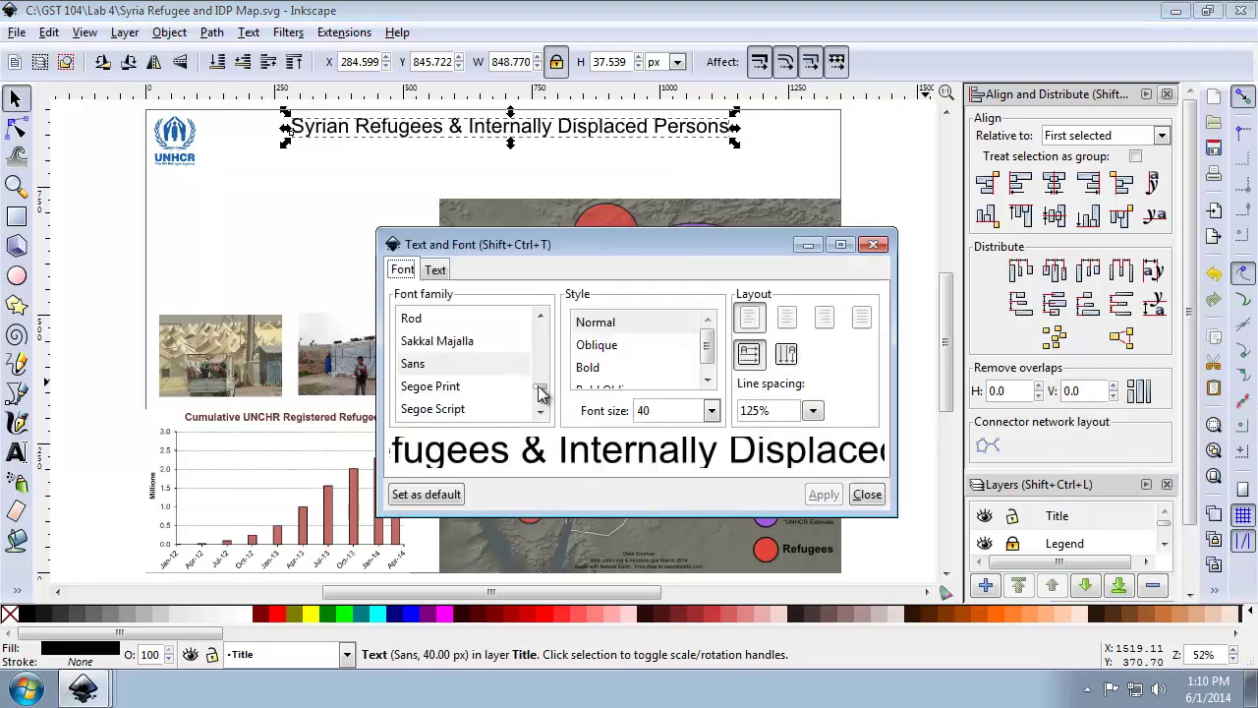
pyautogui.scroll(15, 539, 393)
pyautogui.click(468, 367)
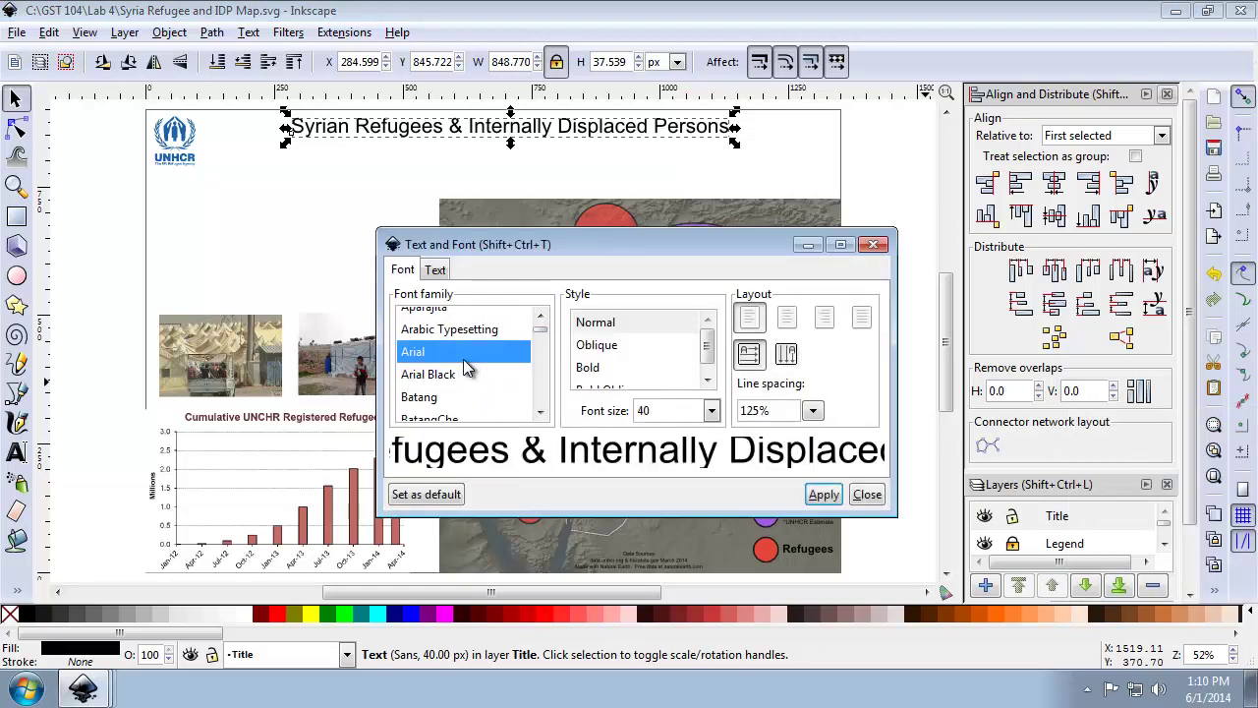
pyautogui.doubleClick(675, 407)
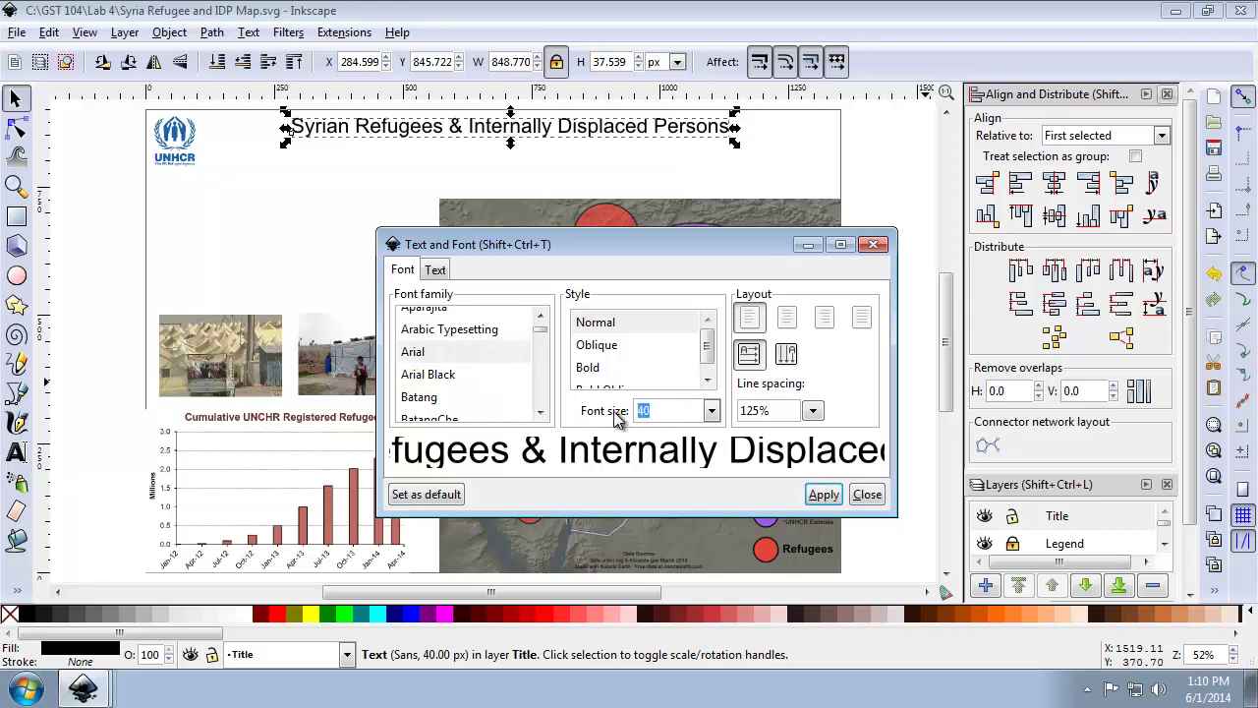
pyautogui.write('48')
pyautogui.click(628, 367)
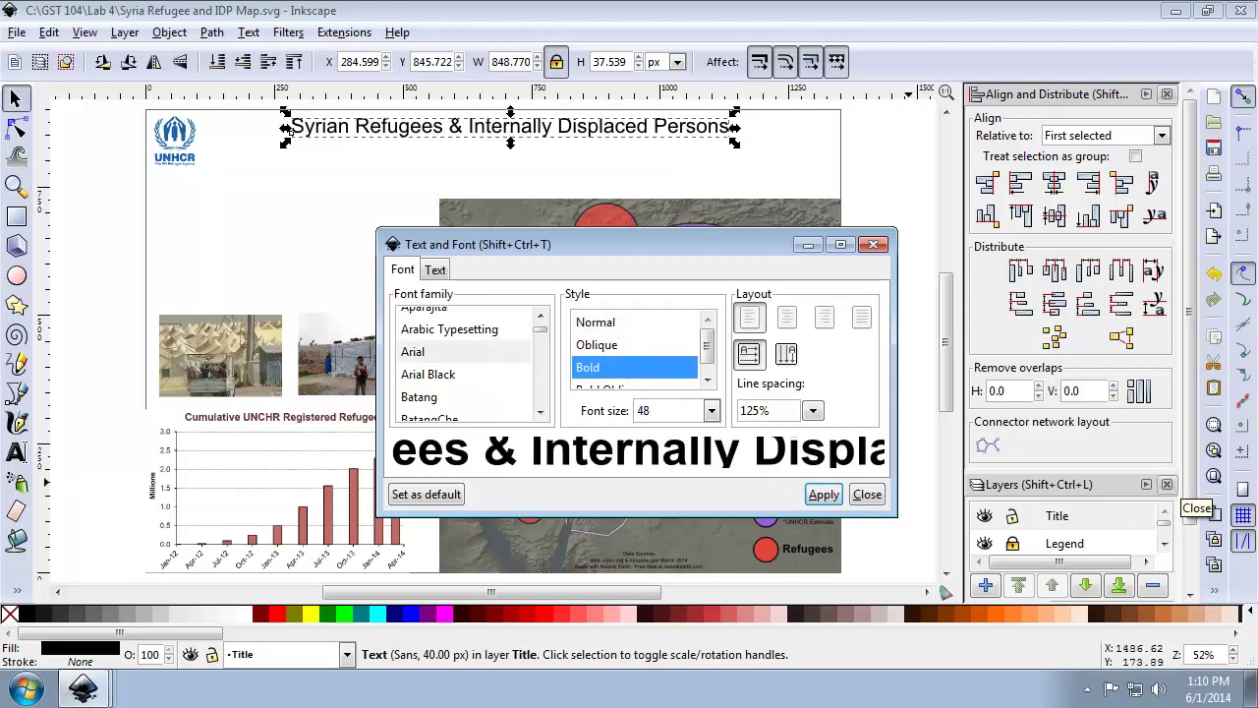
pyautogui.click(822, 496)
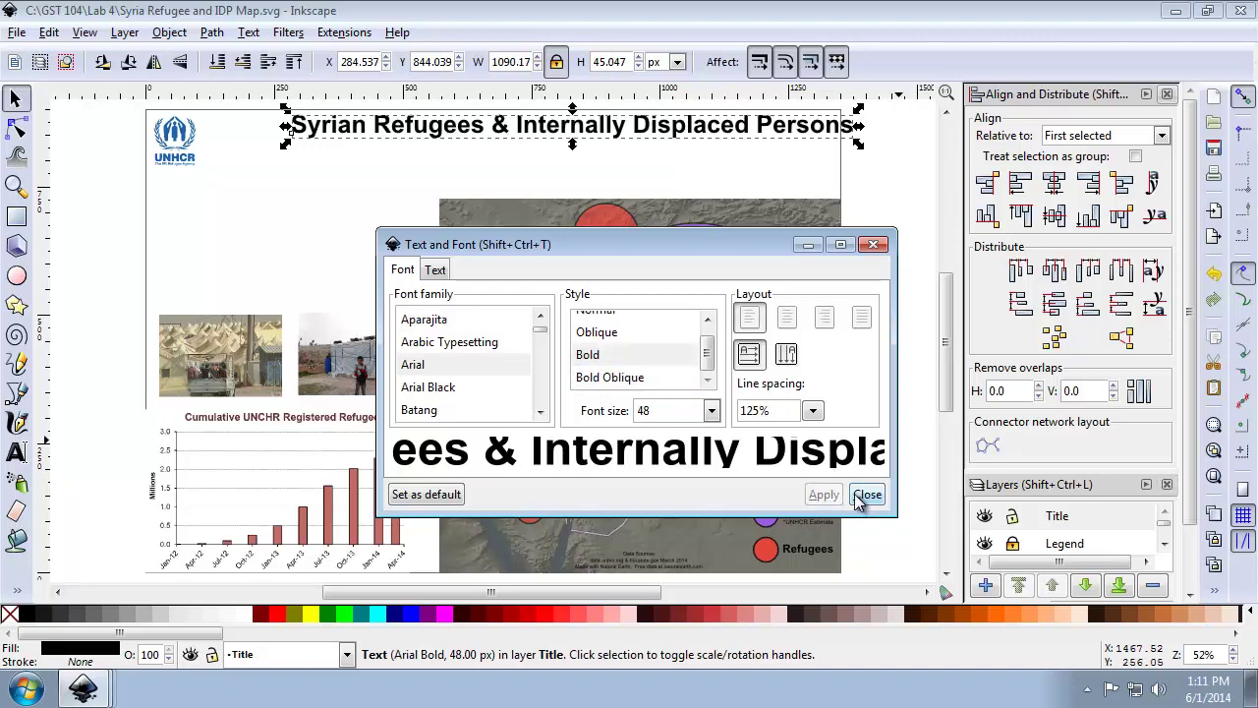
pyautogui.click(867, 495)
# Set the title's fill color to RGB 99, 44, 40 and deselect the text
pyautogui.click(1213, 590)
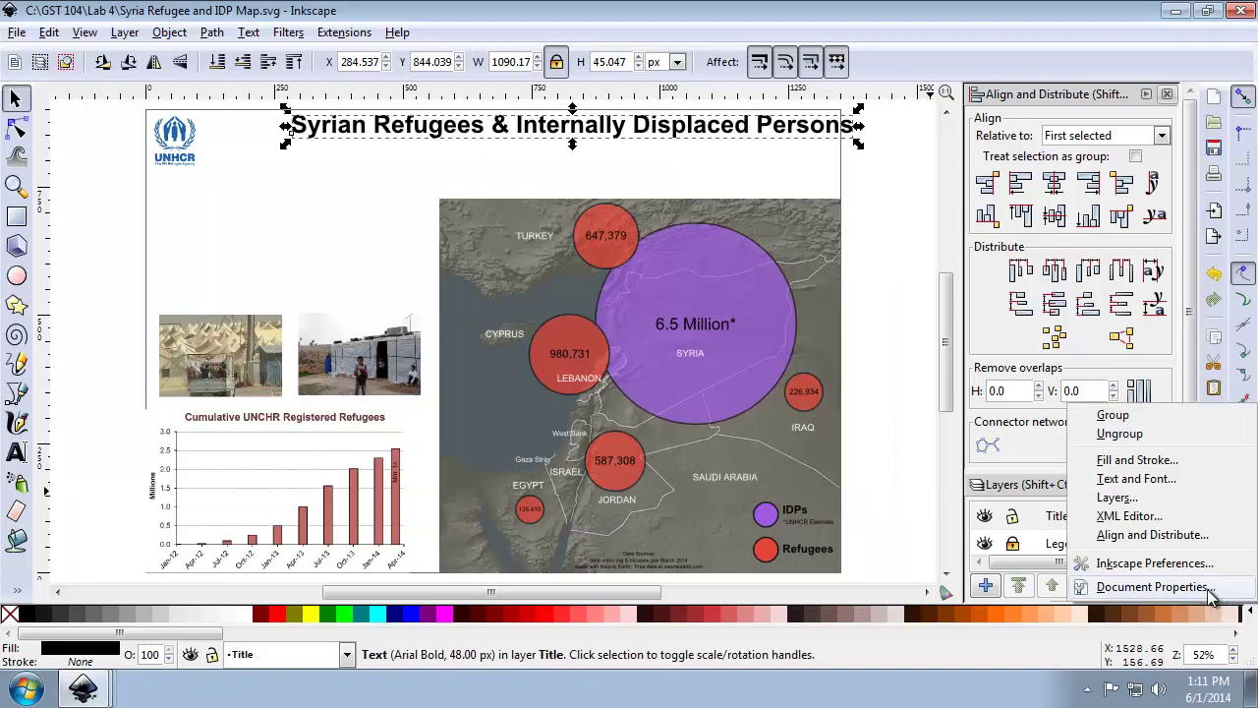
pyautogui.click(1132, 460)
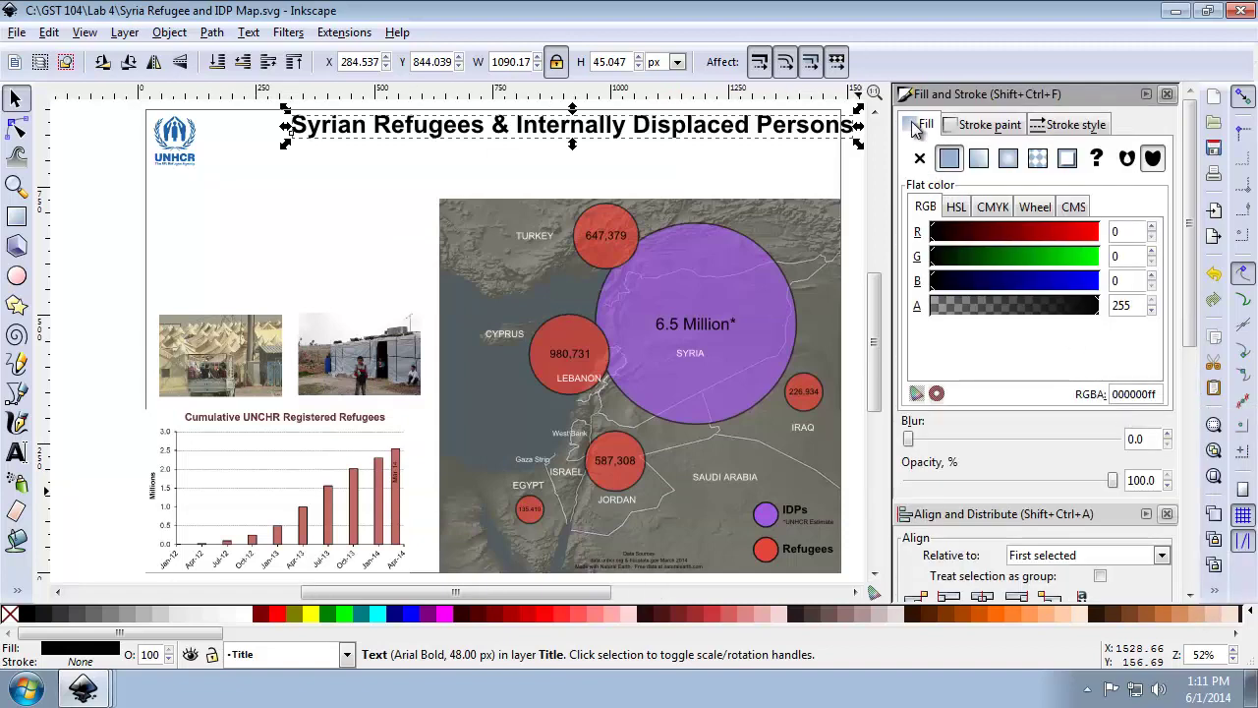
pyautogui.doubleClick(1134, 232)
pyautogui.write('99')
pyautogui.press('Tab')
pyautogui.write('44')
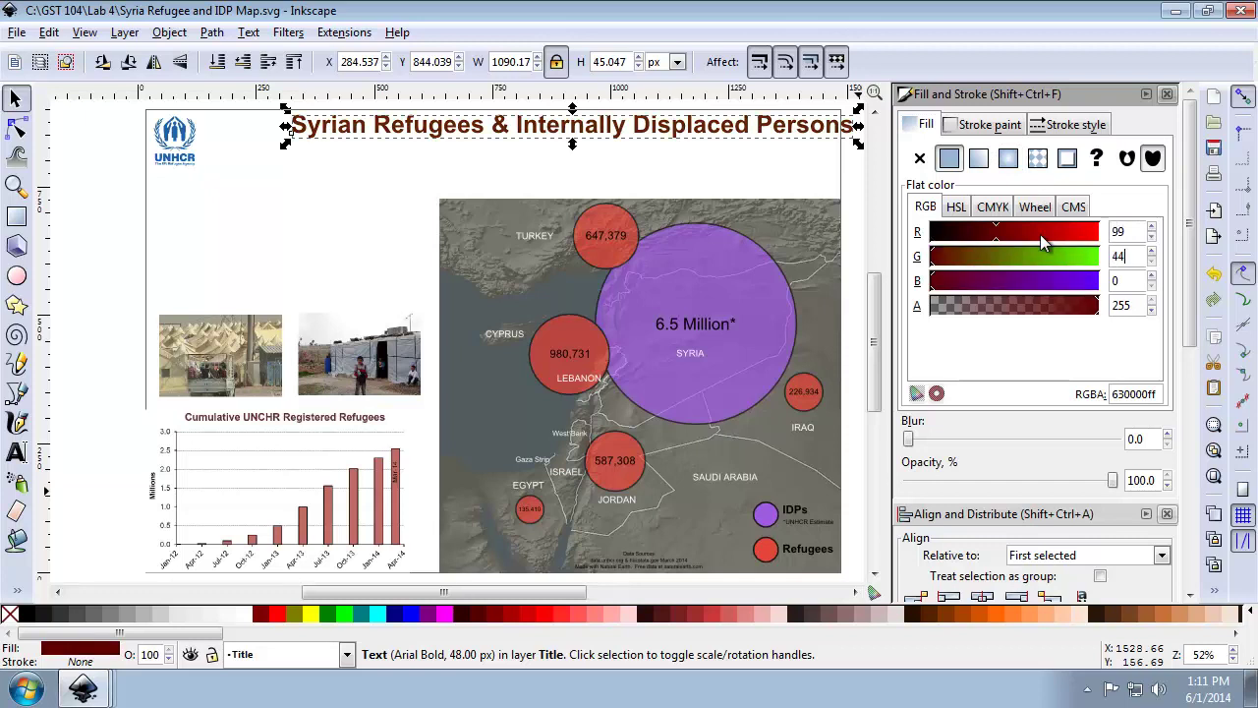
pyautogui.press('Tab')
pyautogui.write('40')
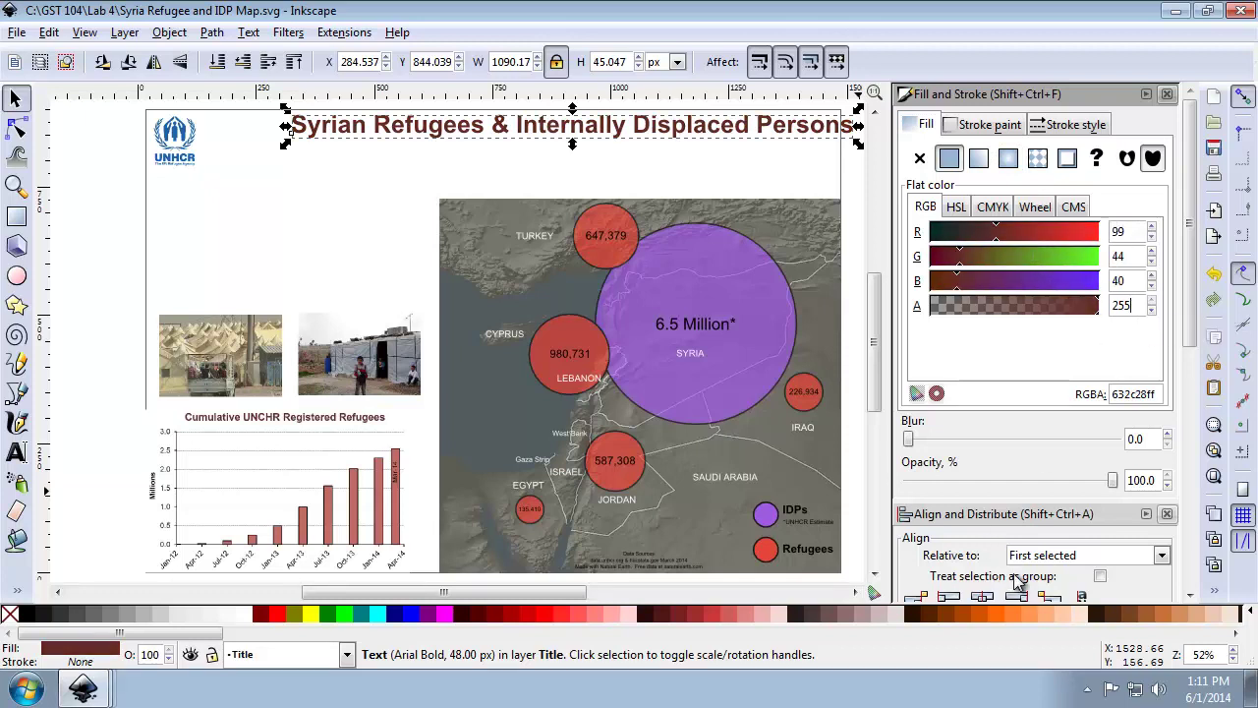
pyautogui.click(222, 214)
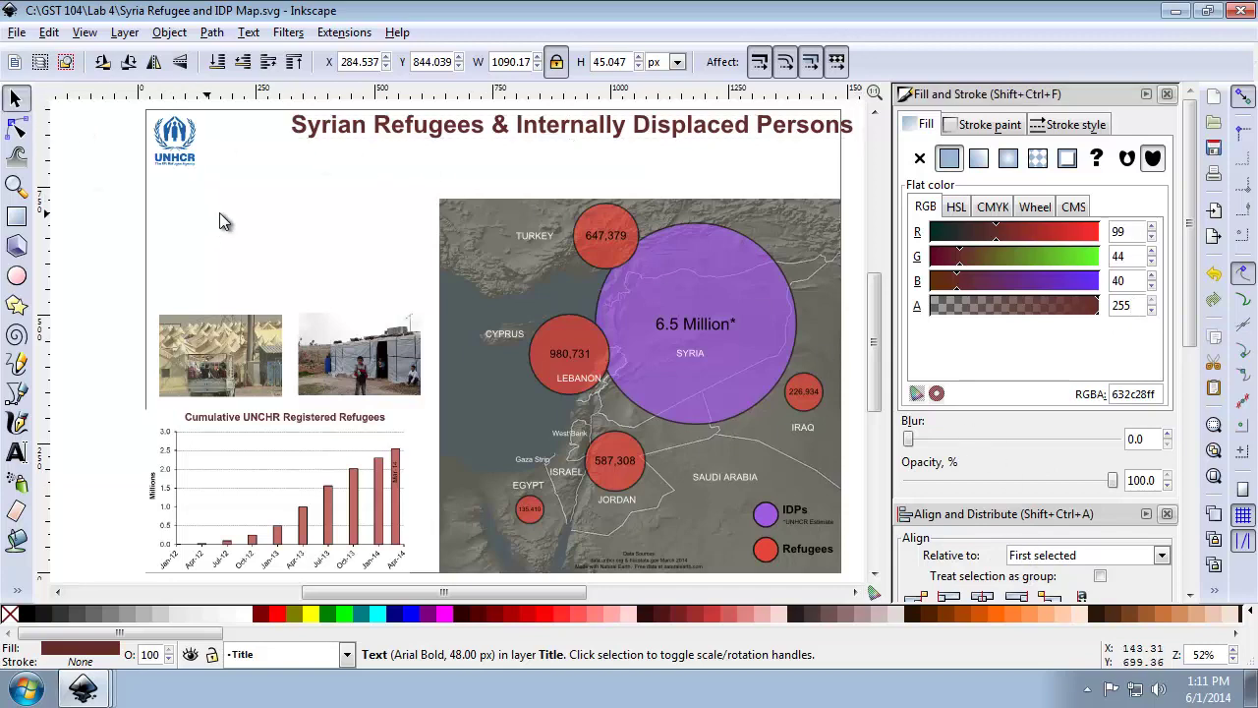
# Duplicate the title, place the copy just below the original, and replace its text with "2011 - 2014"
pyautogui.click(376, 145)
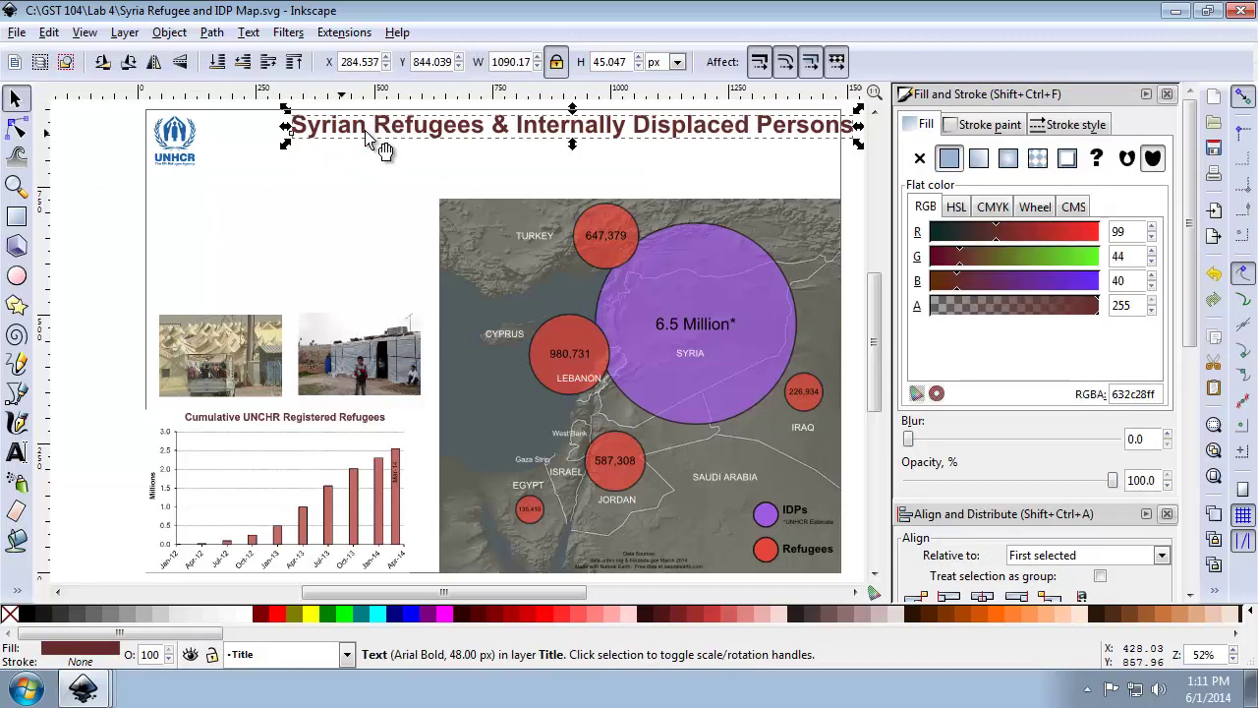
pyautogui.moveTo(379, 141); pyautogui.dragTo(646, 164)
pyautogui.doubleClick(643, 161)
pyautogui.hotkey('ctrl', 'a')
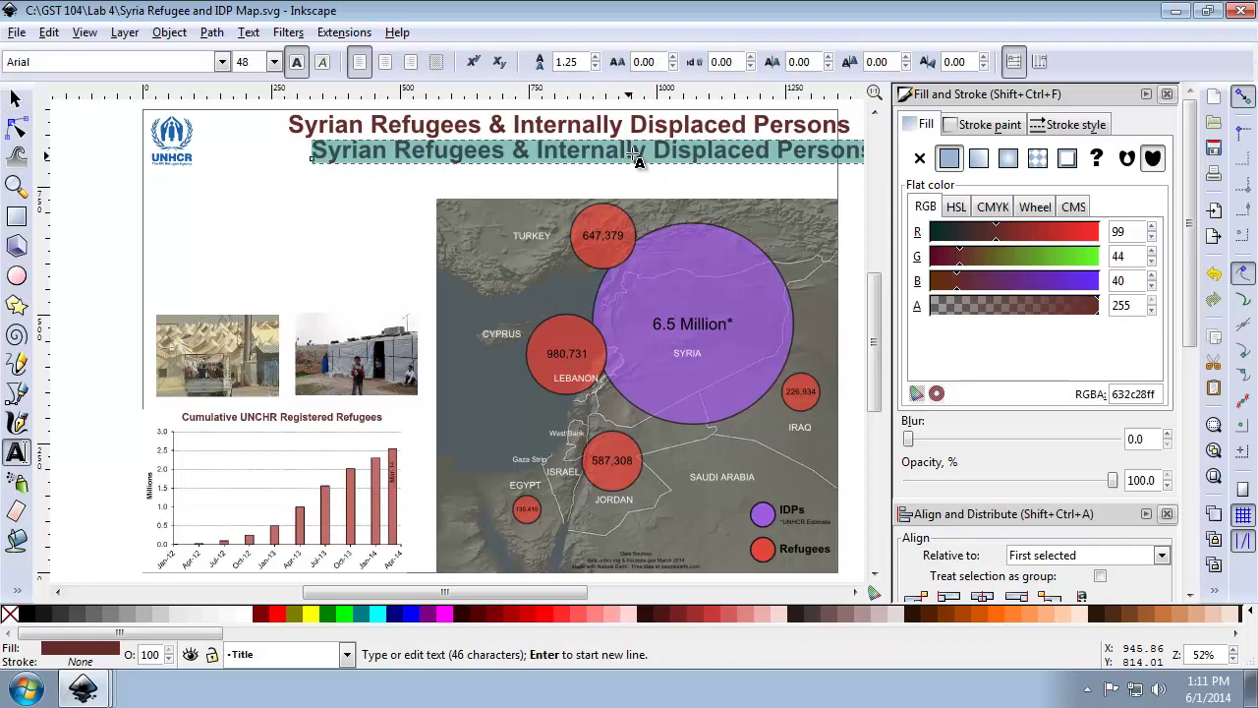
pyautogui.write('2011')
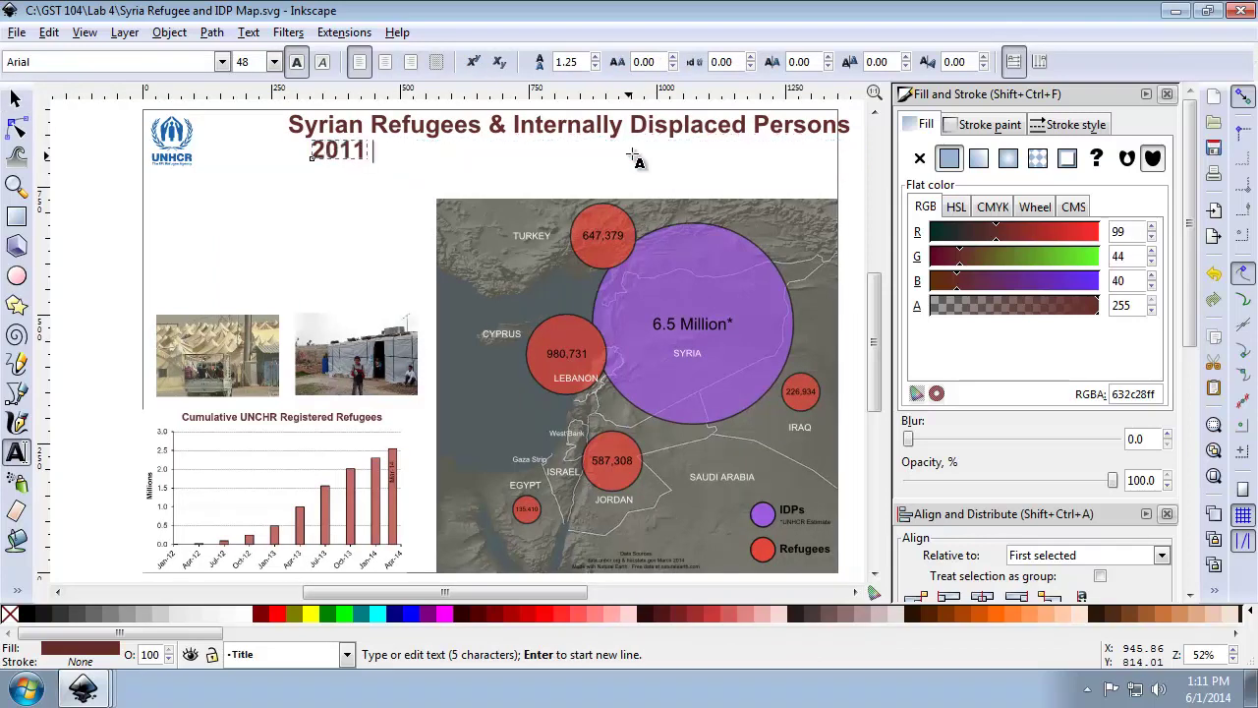
pyautogui.press('-')
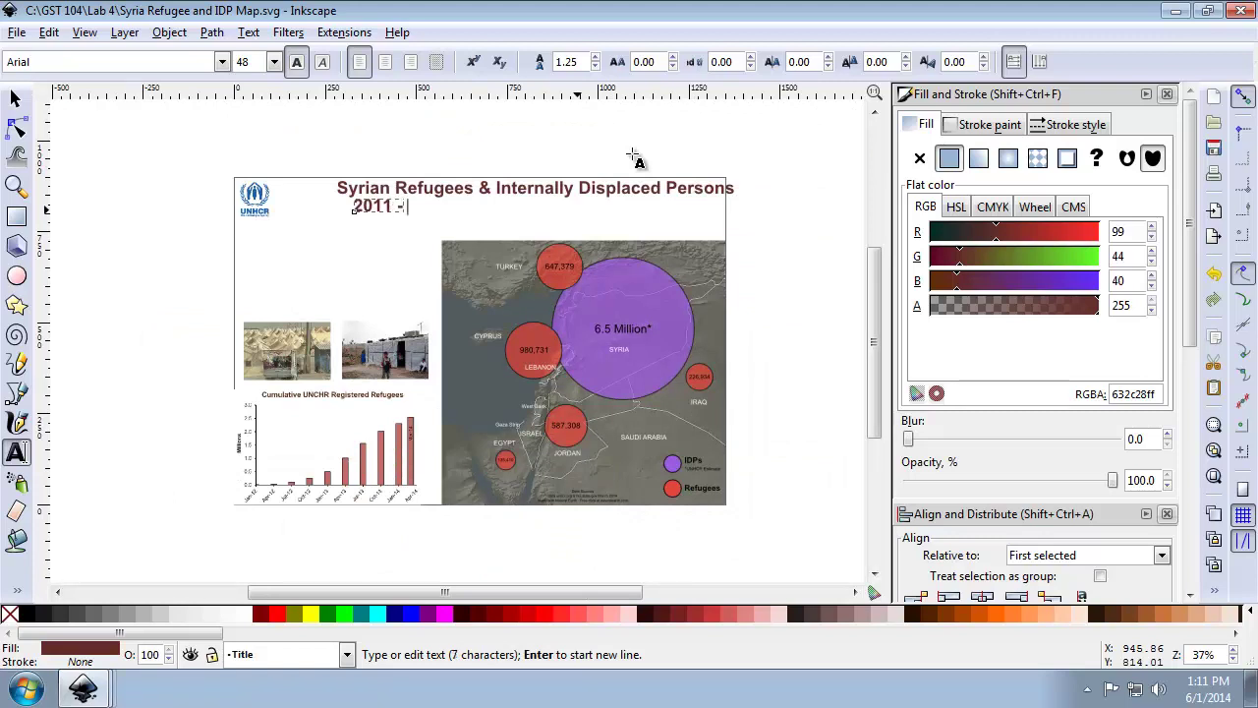
pyautogui.write('2014')
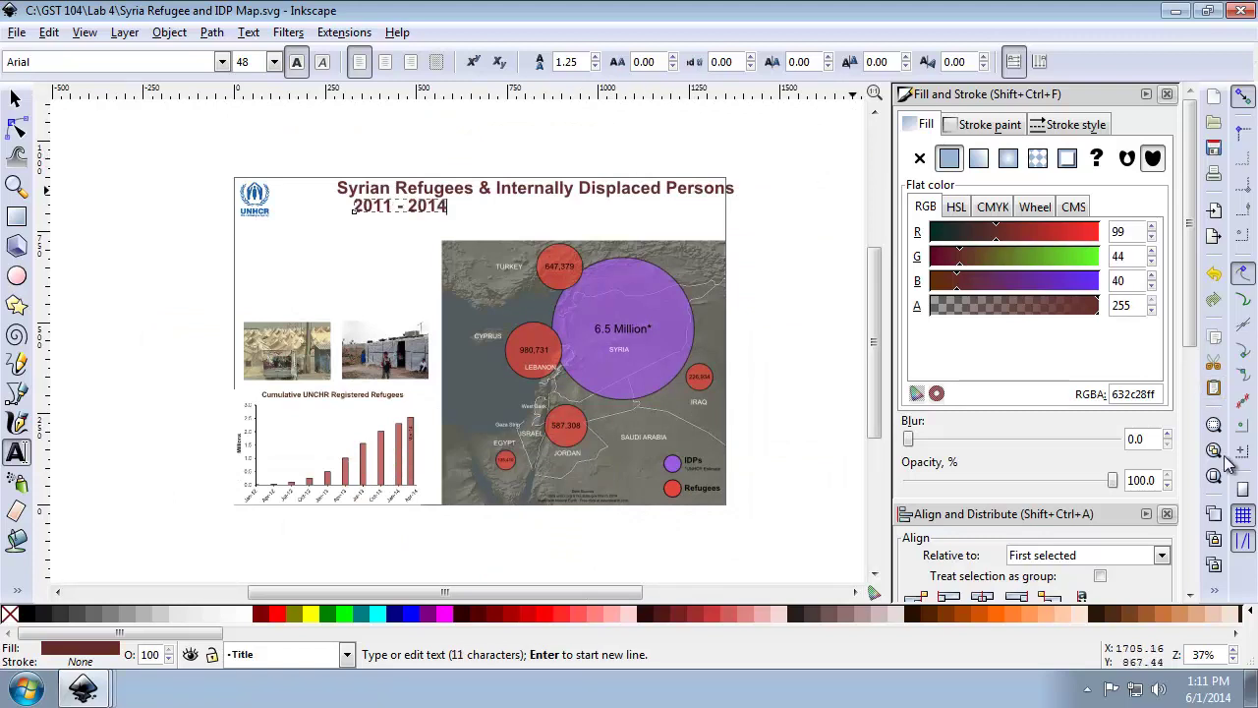
pyautogui.press('+')
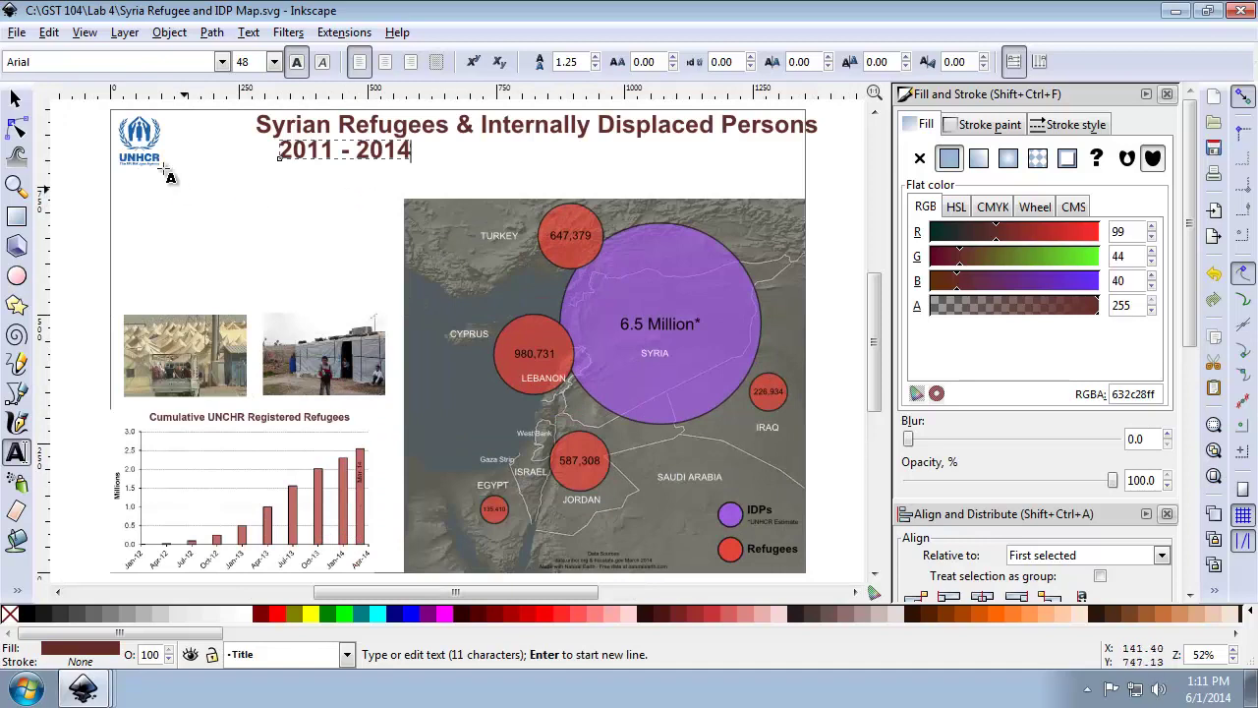
# Set the "2011 - 2014" subtitle's font size to 22 and move it beneath the middle of the title
pyautogui.click(14, 98)
pyautogui.click(1208, 598)
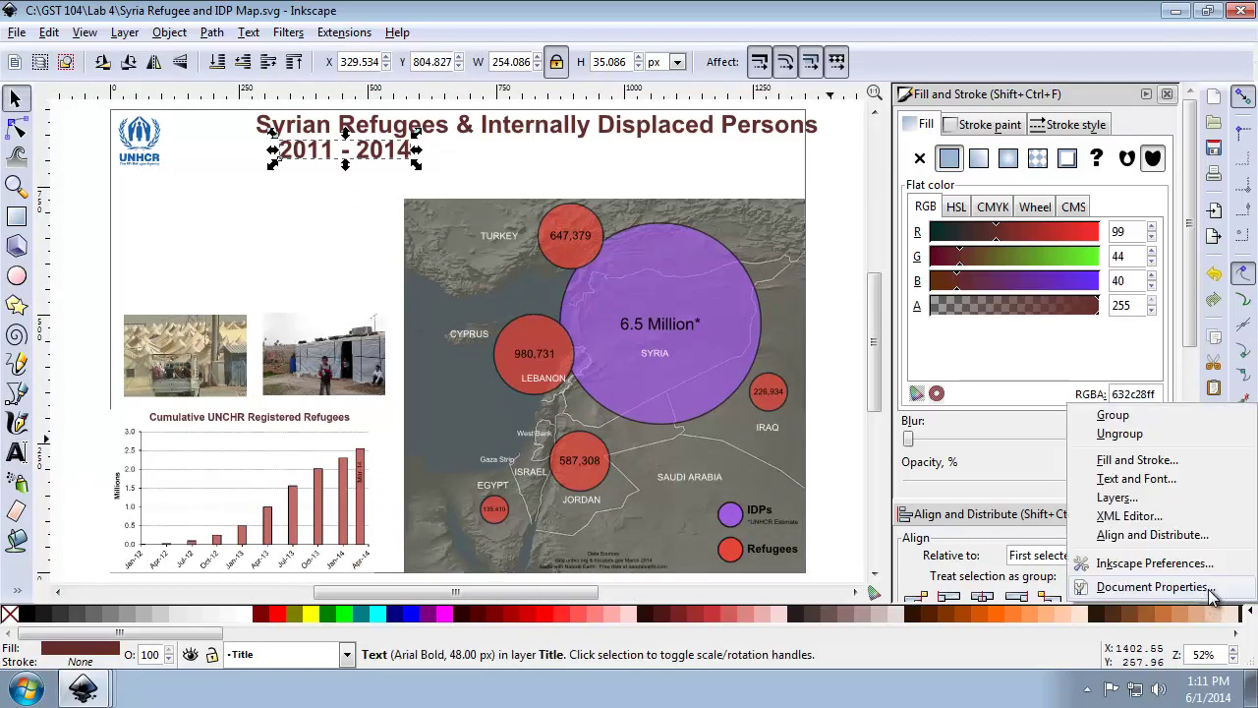
pyautogui.click(1140, 478)
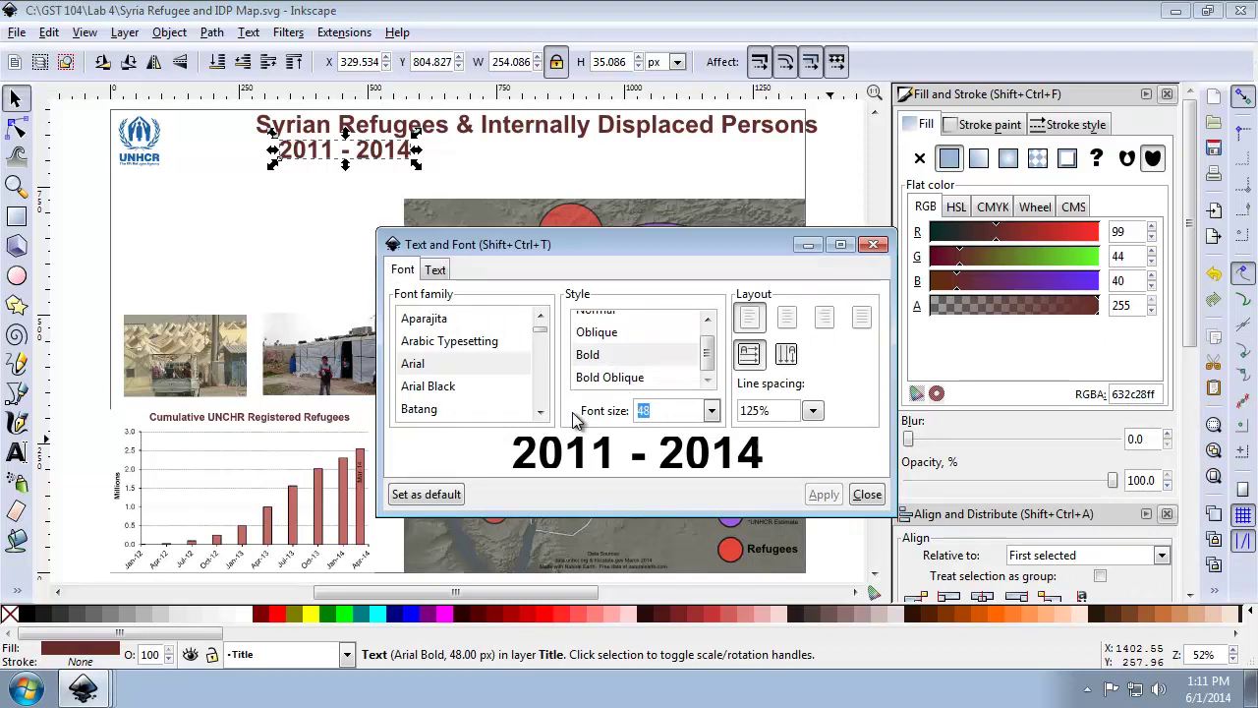
pyautogui.write('22')
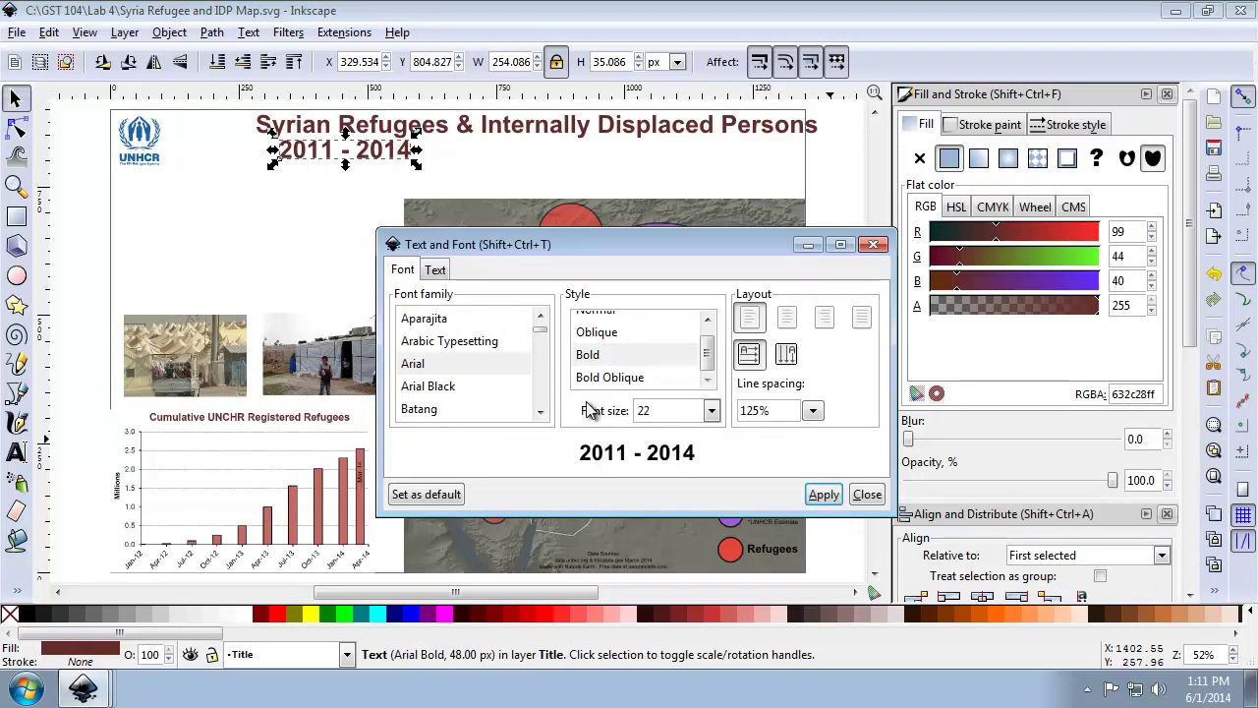
pyautogui.click(824, 494)
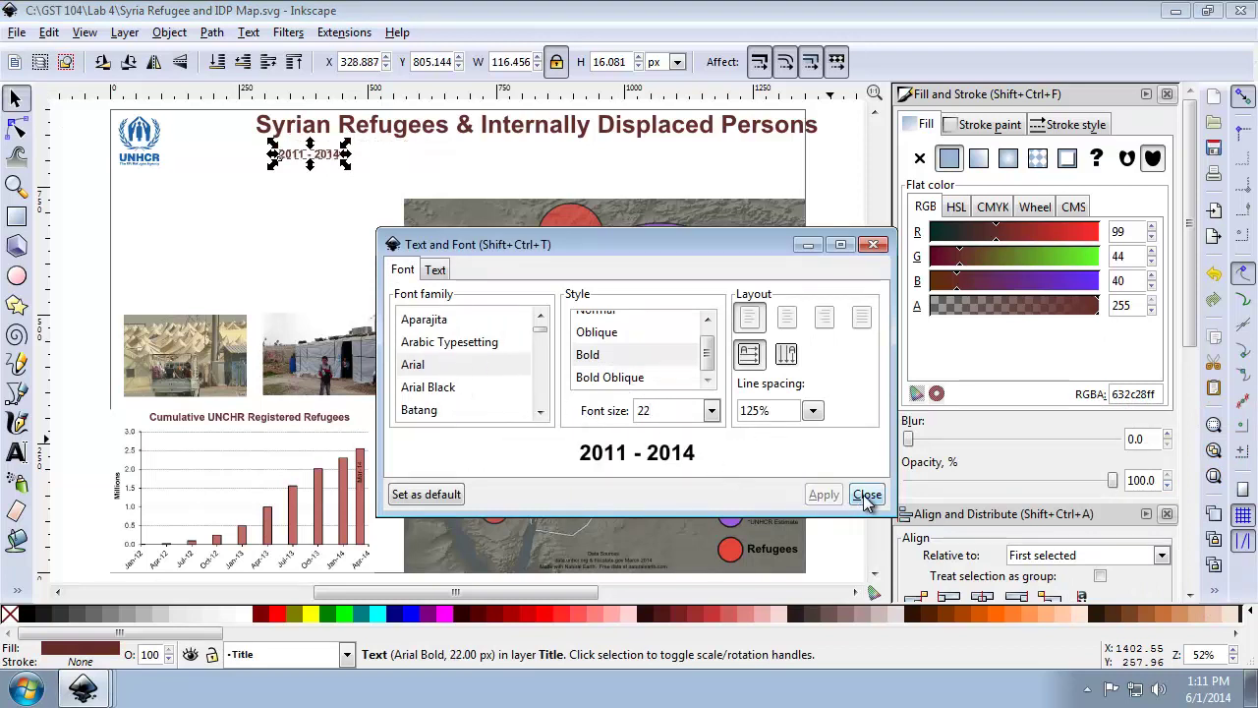
pyautogui.click(865, 494)
pyautogui.moveTo(324, 157); pyautogui.dragTo(504, 165)
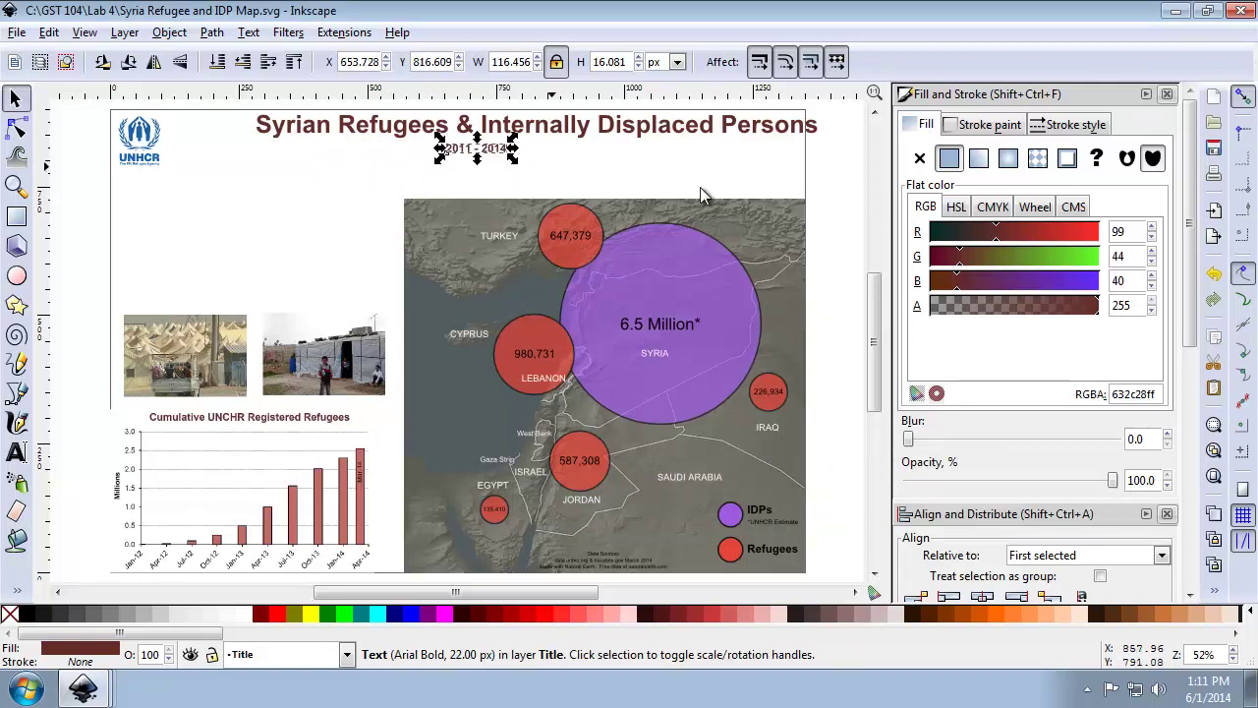
# Lock the Title layer and add a new layer named "Ancillary Text" above it
pyautogui.click(1167, 94)
pyautogui.click(1166, 95)
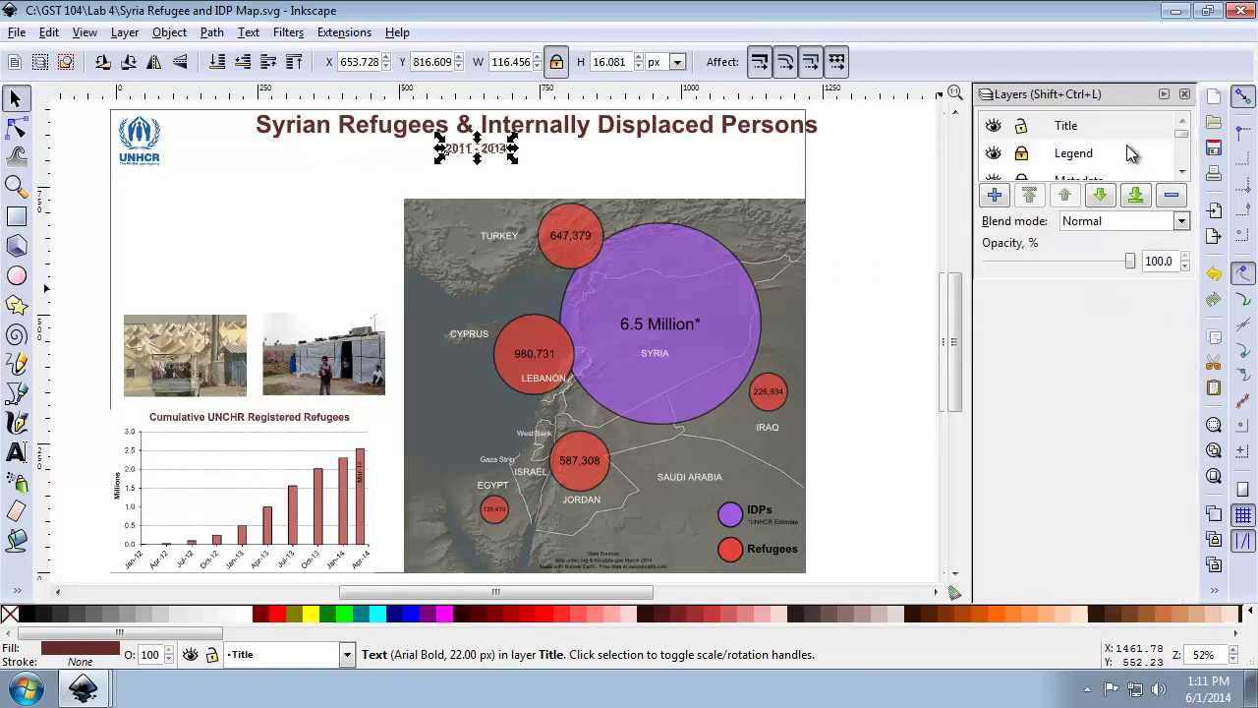
pyautogui.click(1021, 130)
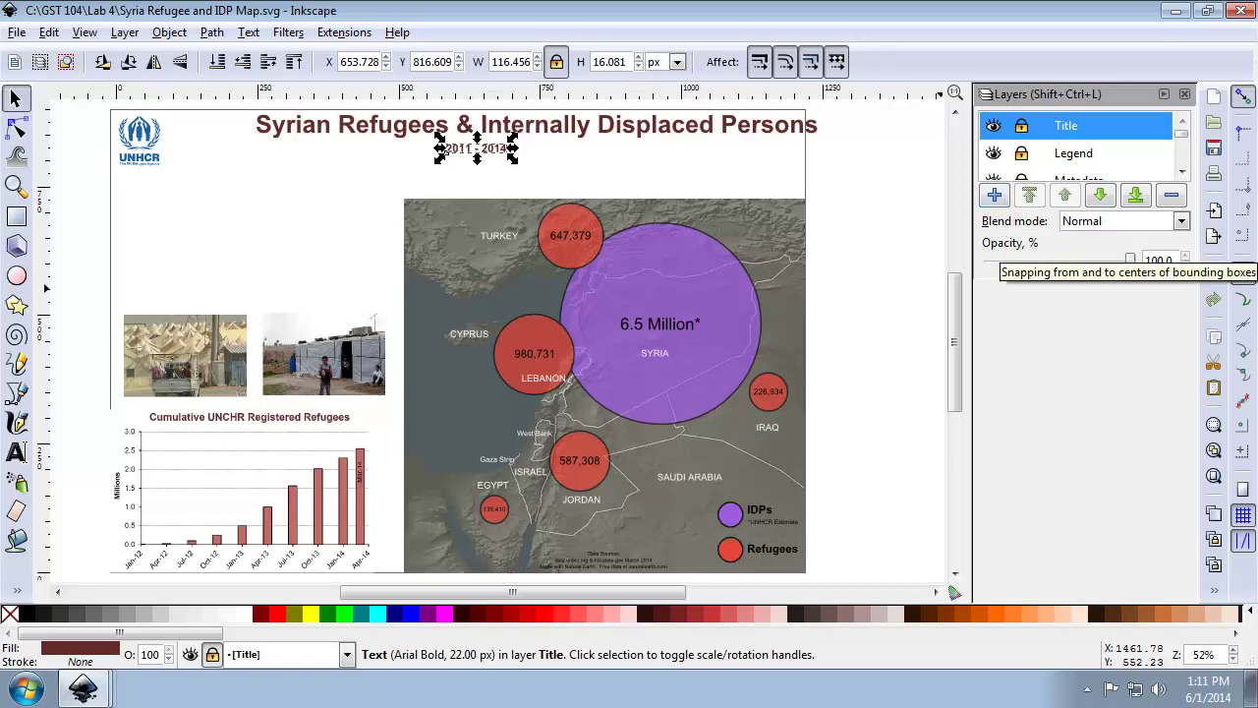
pyautogui.click(993, 196)
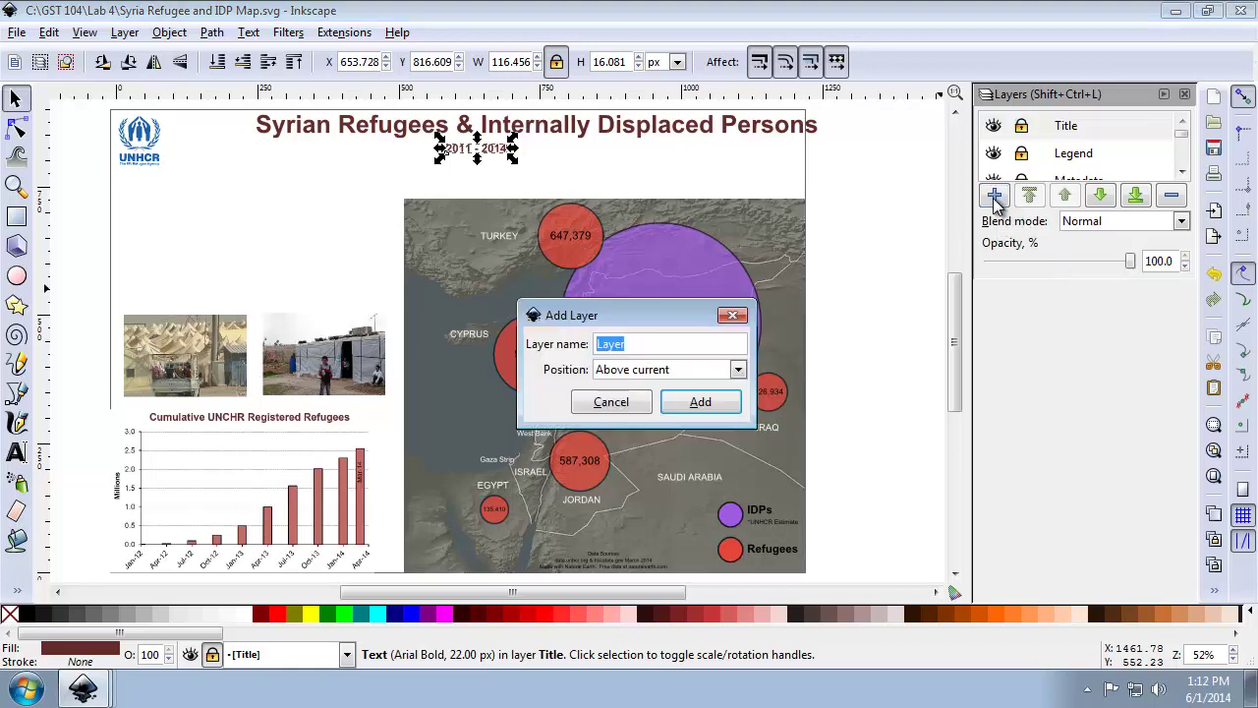
pyautogui.write('Ancillary Text')
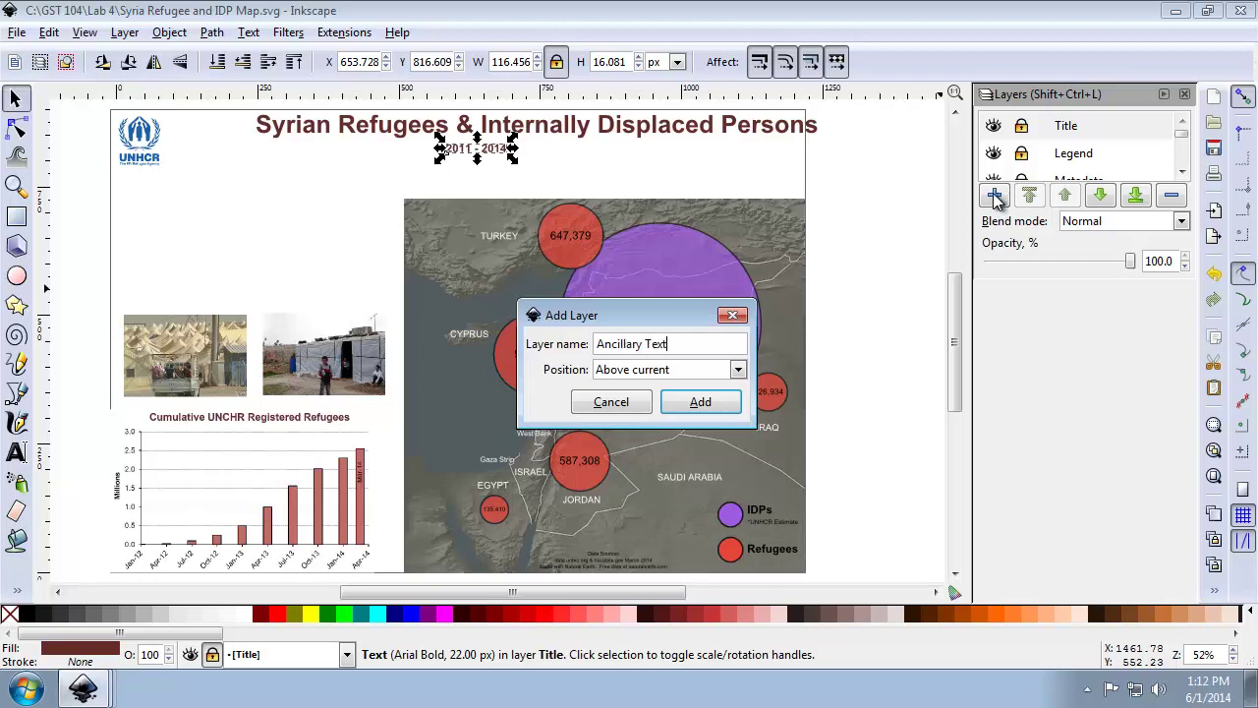
pyautogui.click(699, 401)
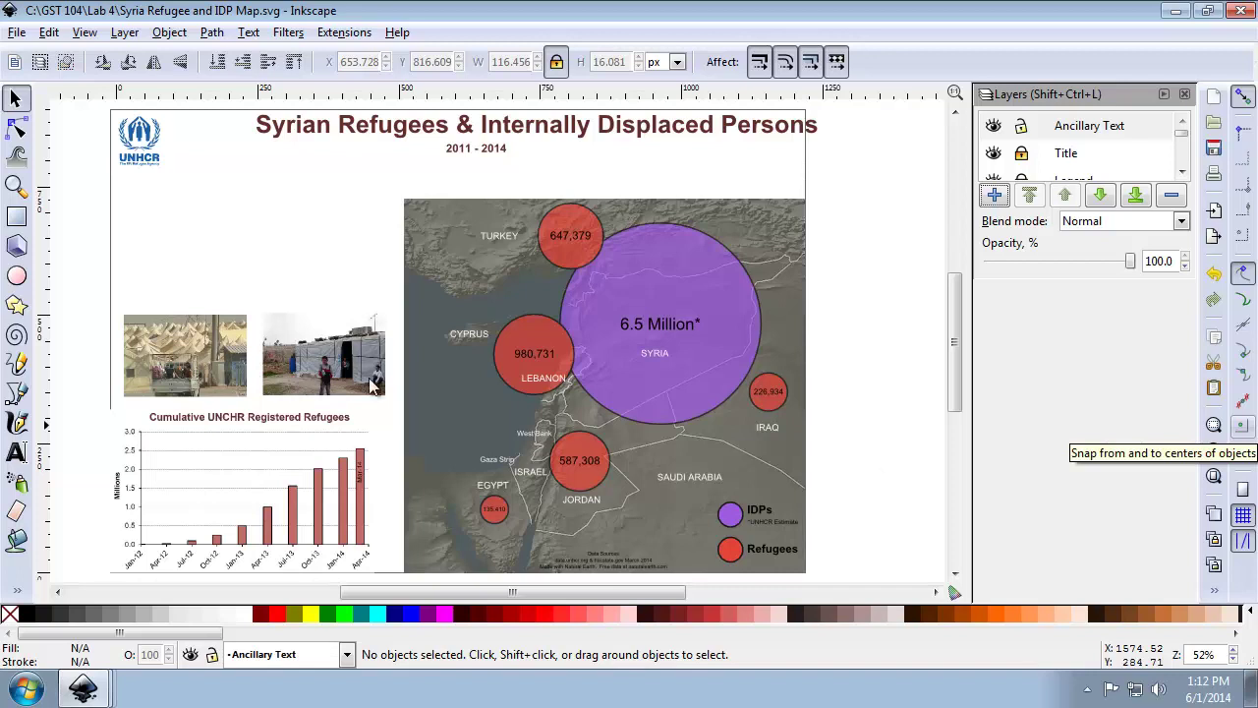
pyautogui.click(16, 452)
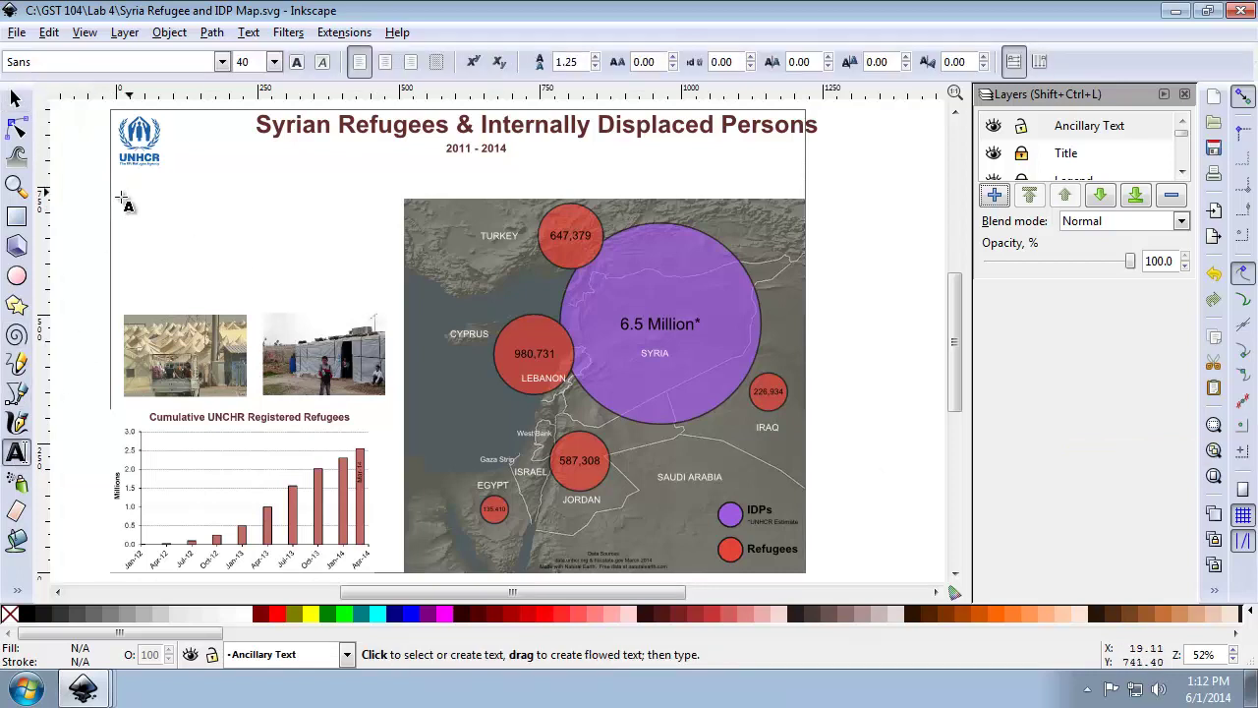
pyautogui.click(122, 198)
pyautogui.rightClick(122, 195)
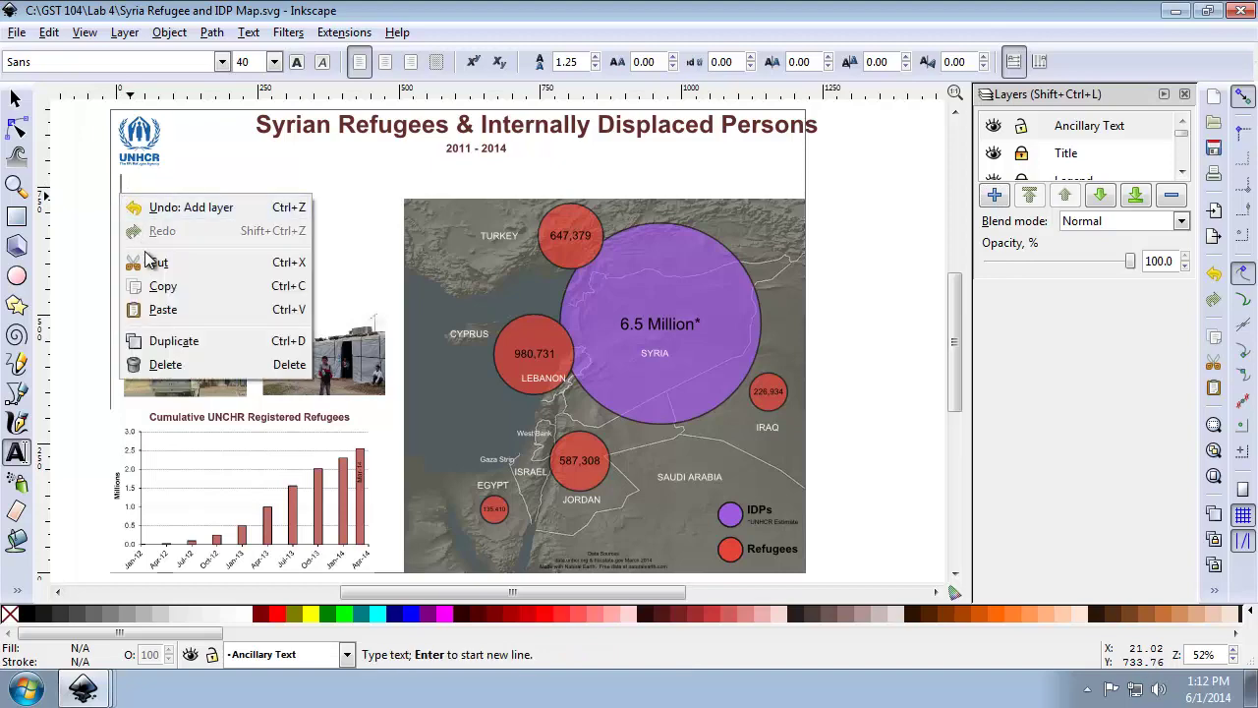
pyautogui.click(164, 308)
pyautogui.hotkey('ctrl', 'z')
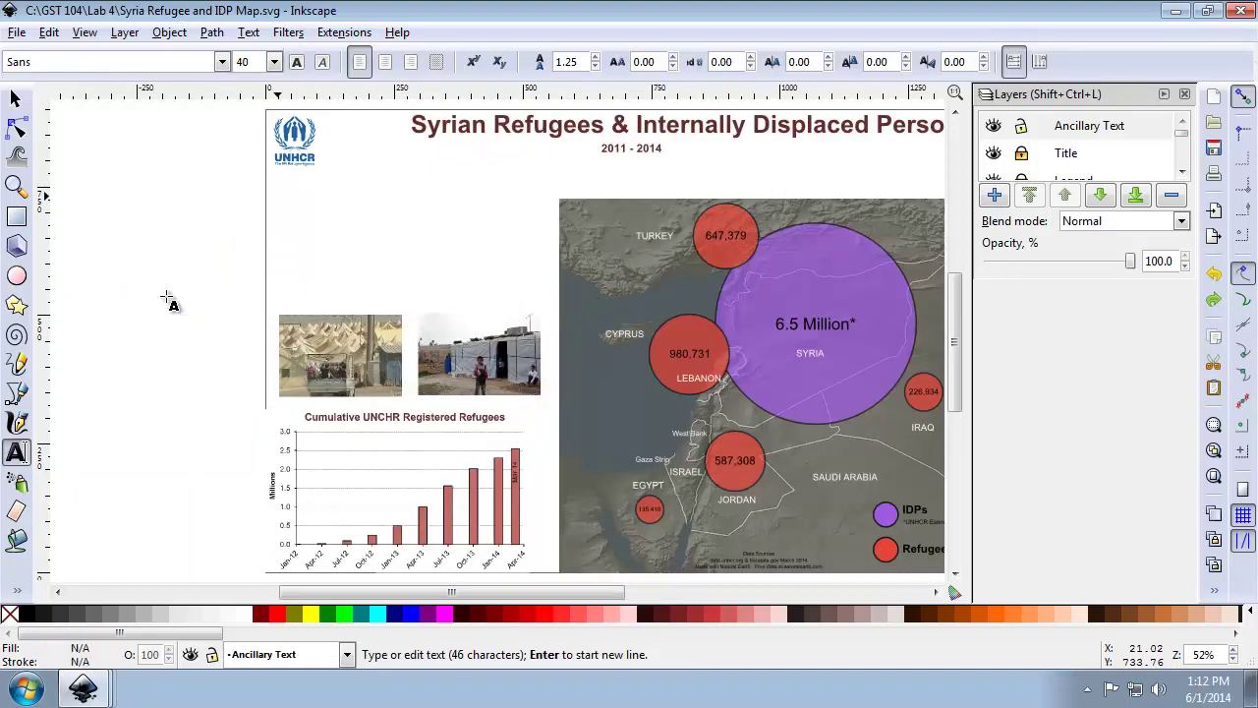
pyautogui.click(279, 200)
pyautogui.write('Syrian Refugees & Internally Displaced Persons')
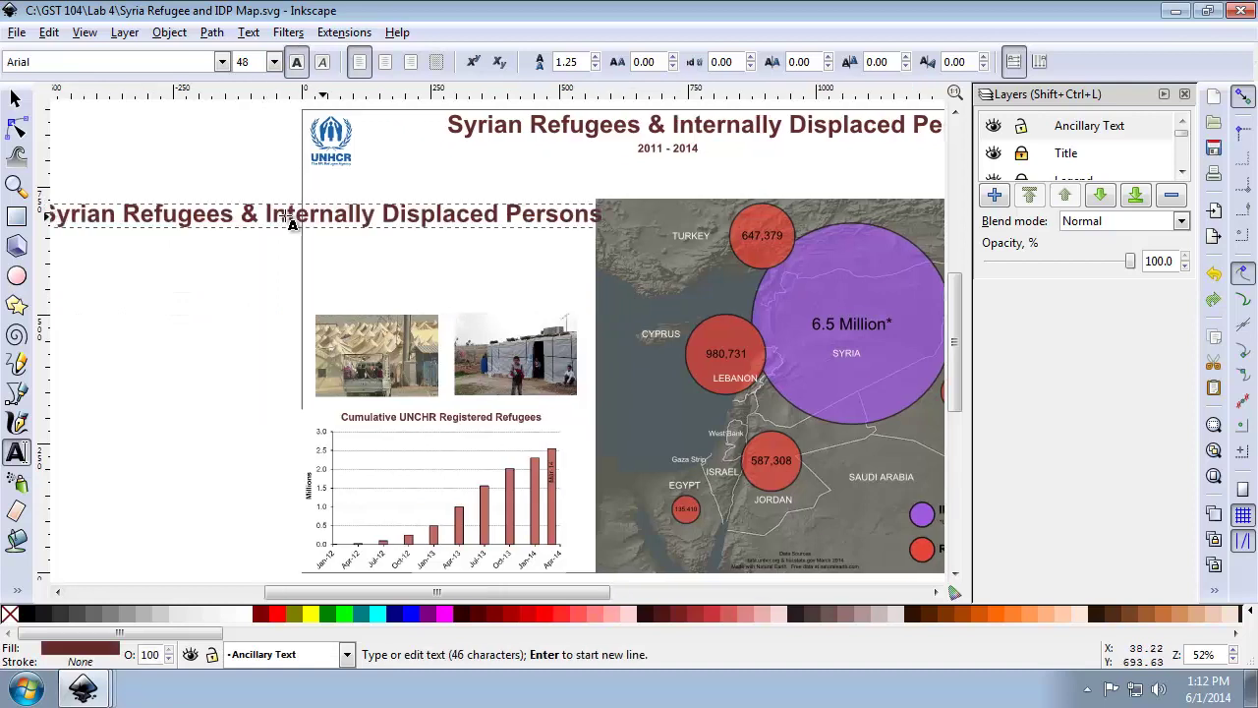
pyautogui.hotkey('ctrl', 'z')
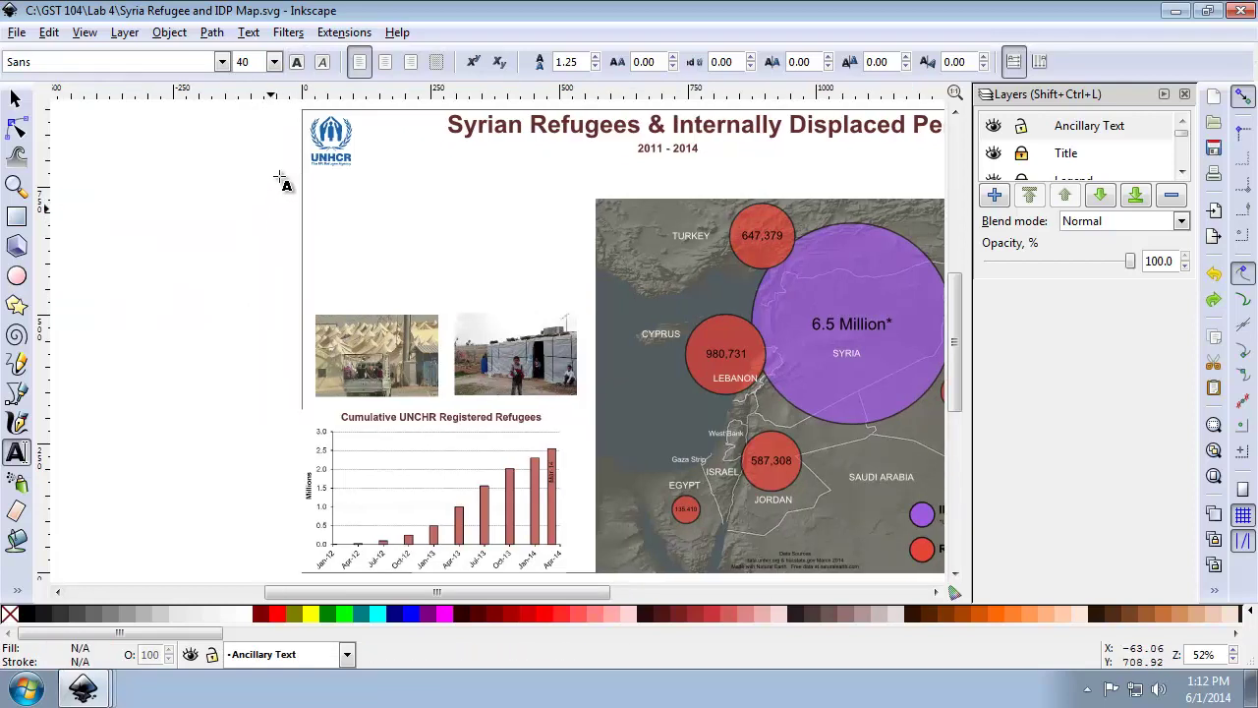
# Create a text object just below the UNHCR logo reading "The United Nations"
pyautogui.click(17, 452)
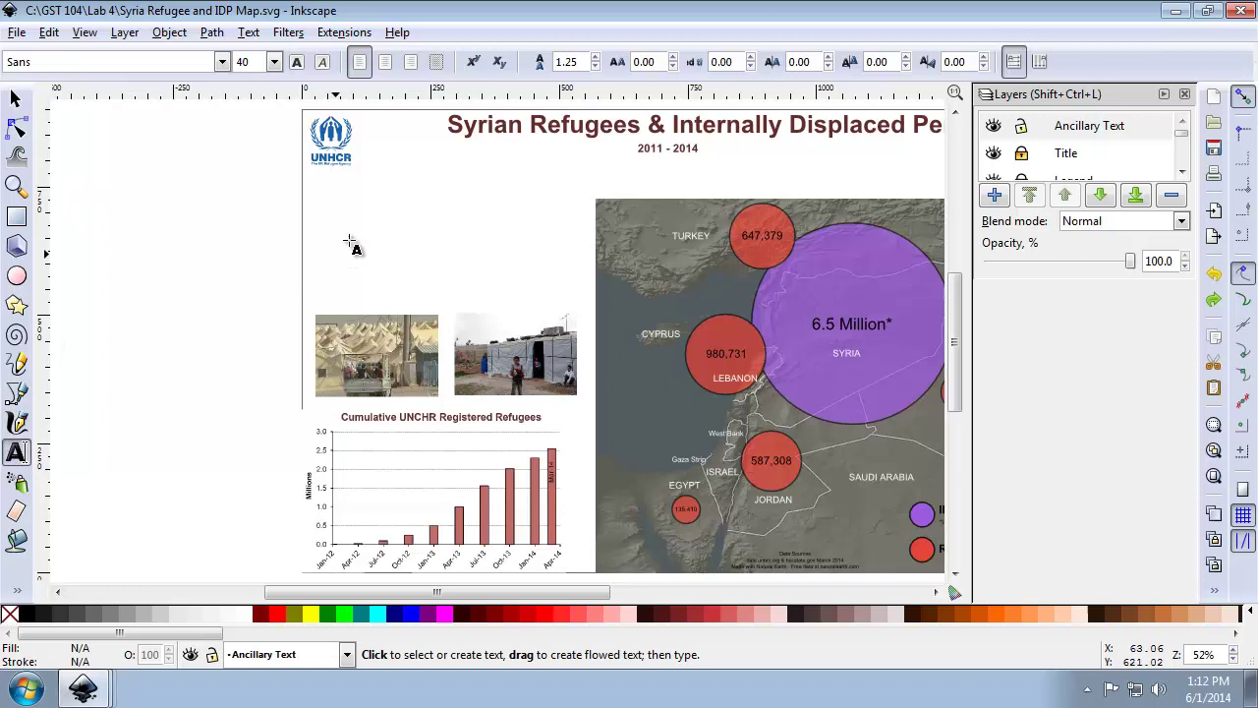
pyautogui.click(326, 190)
pyautogui.rightClick(1216, 588)
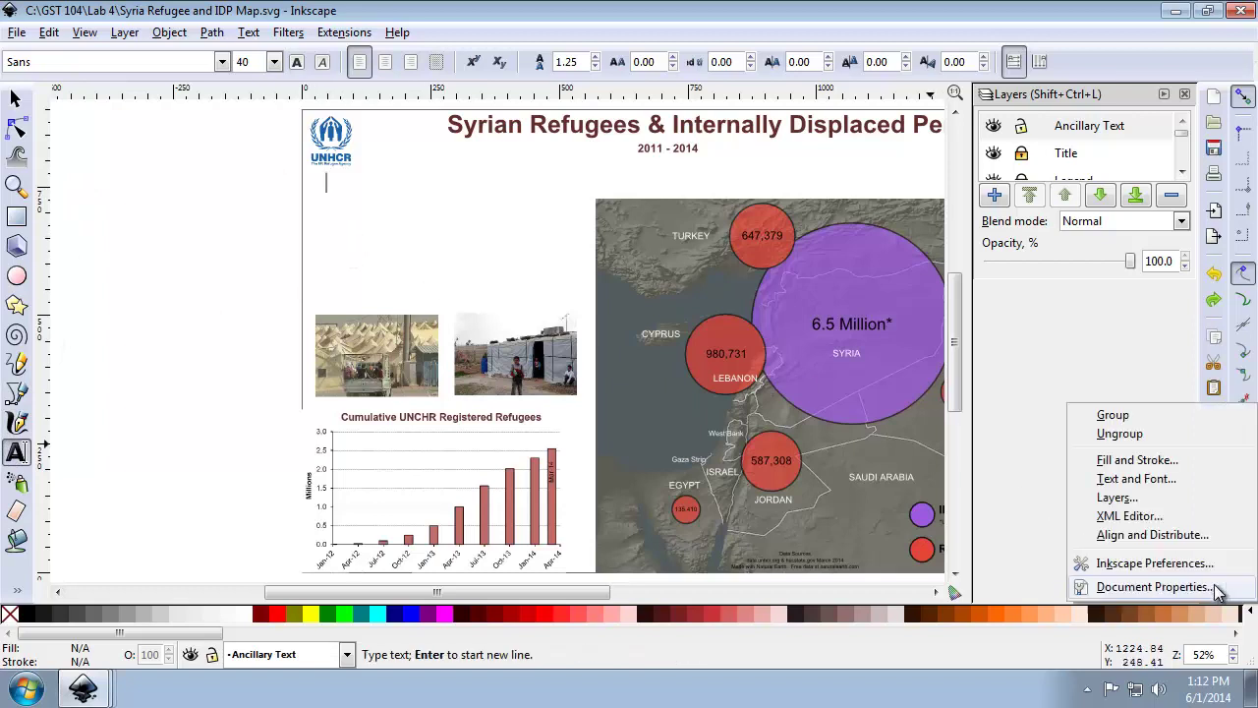
pyautogui.click(1197, 488)
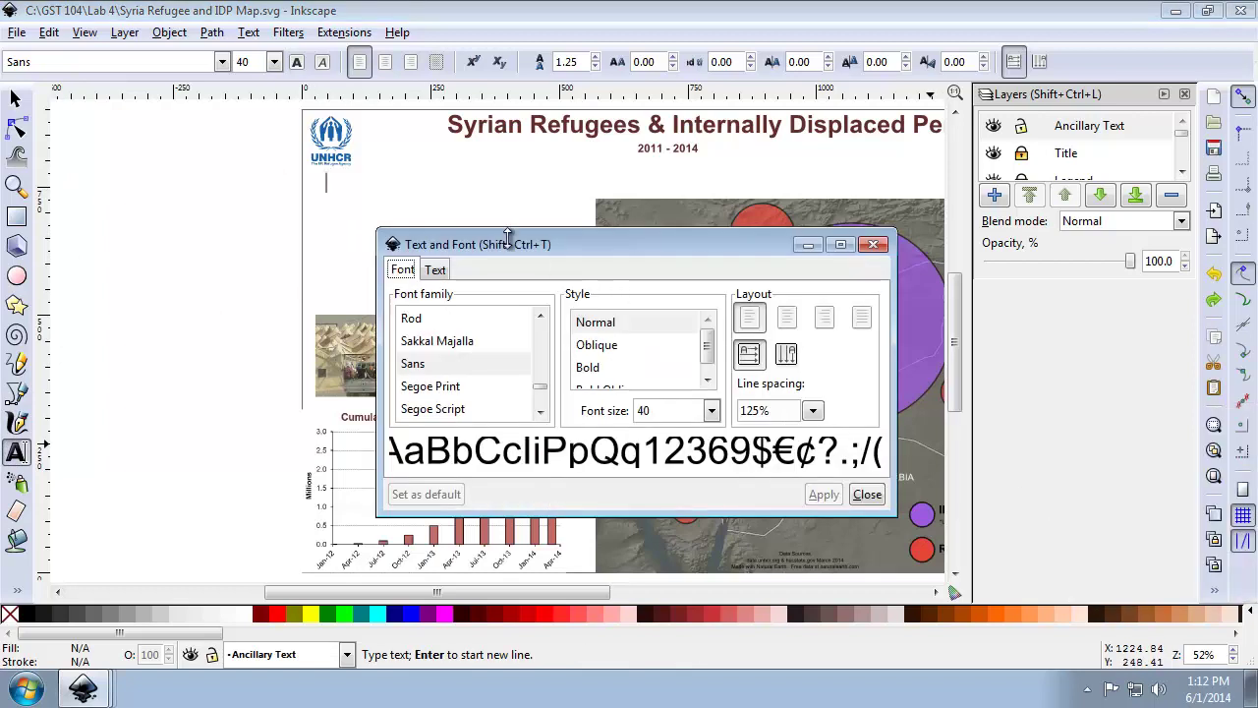
pyautogui.click(437, 270)
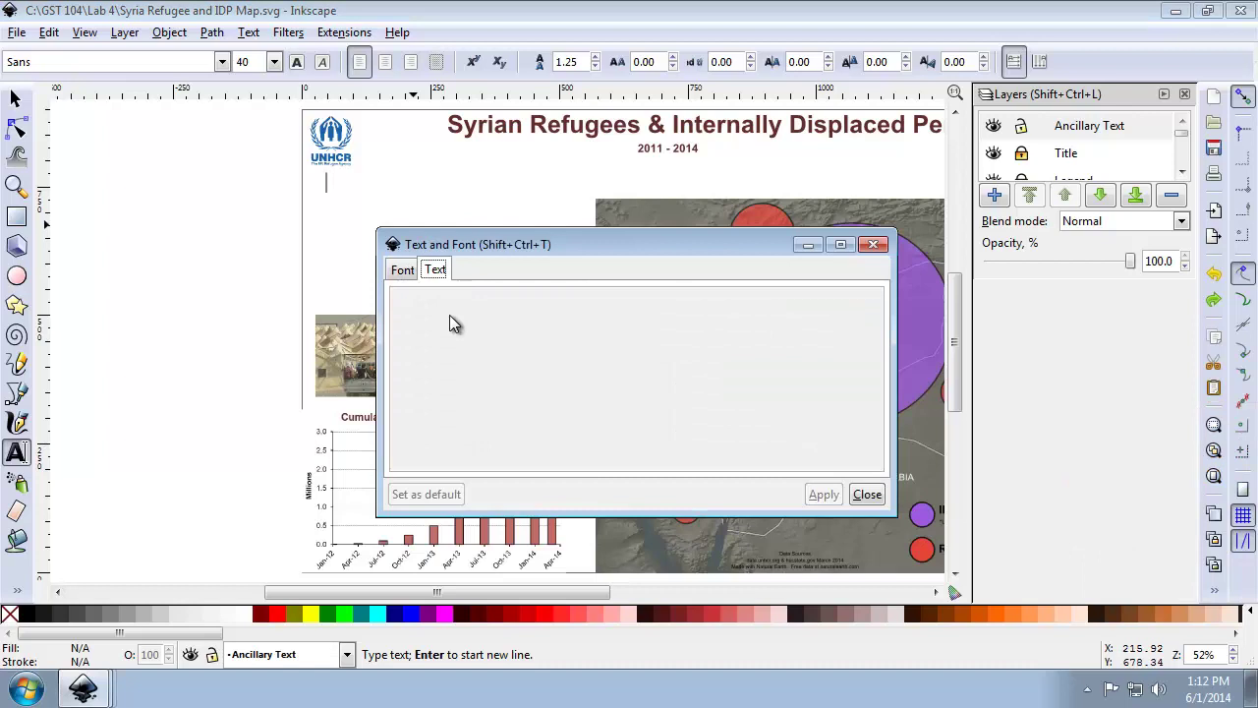
pyautogui.click(403, 269)
pyautogui.click(867, 495)
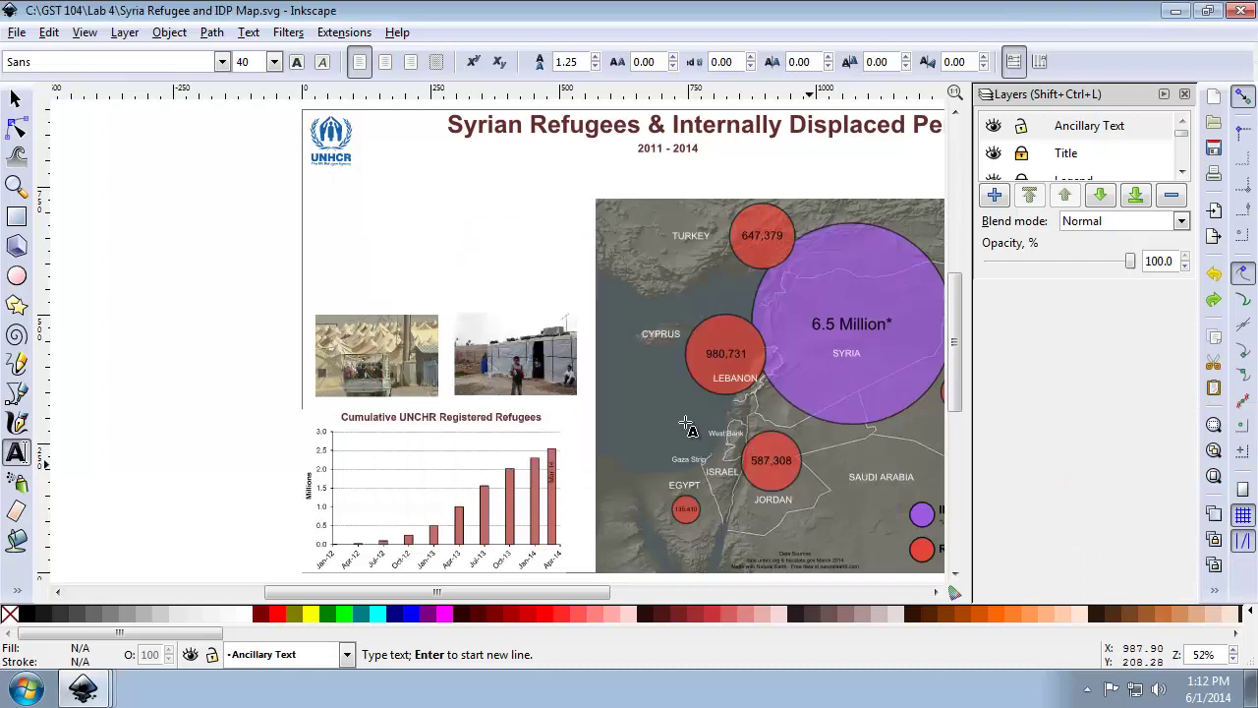
pyautogui.click(335, 201)
pyautogui.write('The Unite')
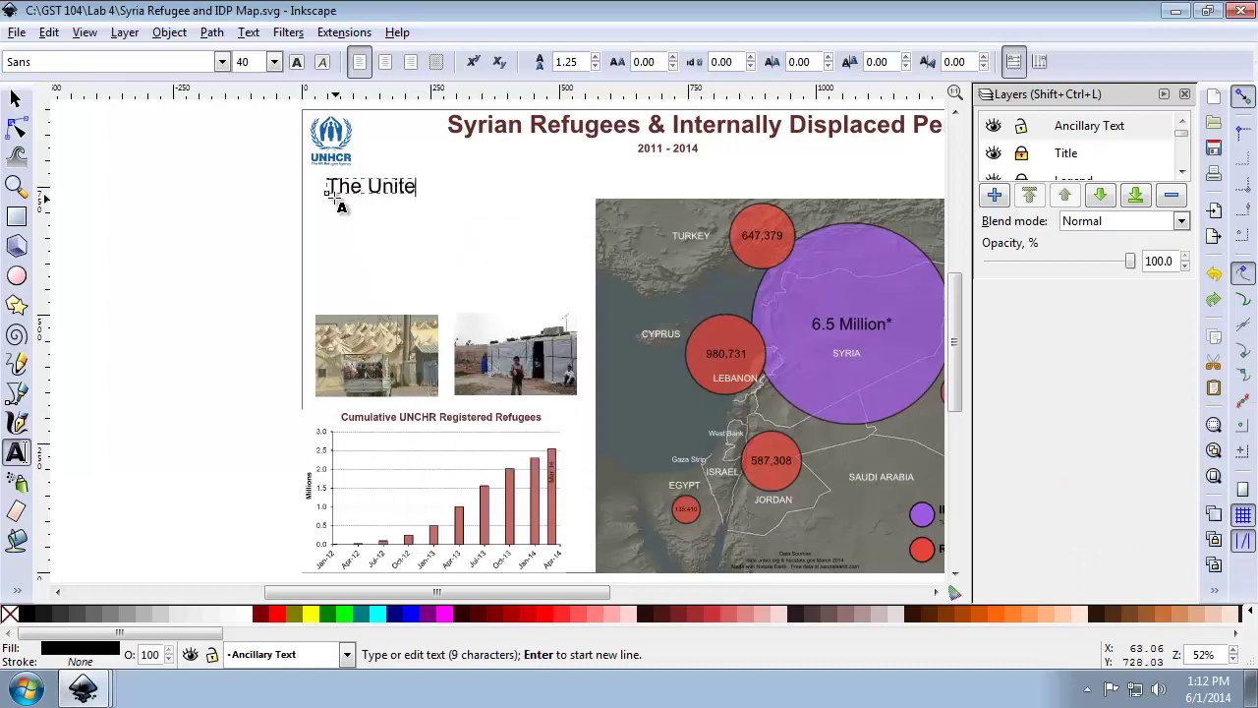
pyautogui.write('d Nations')
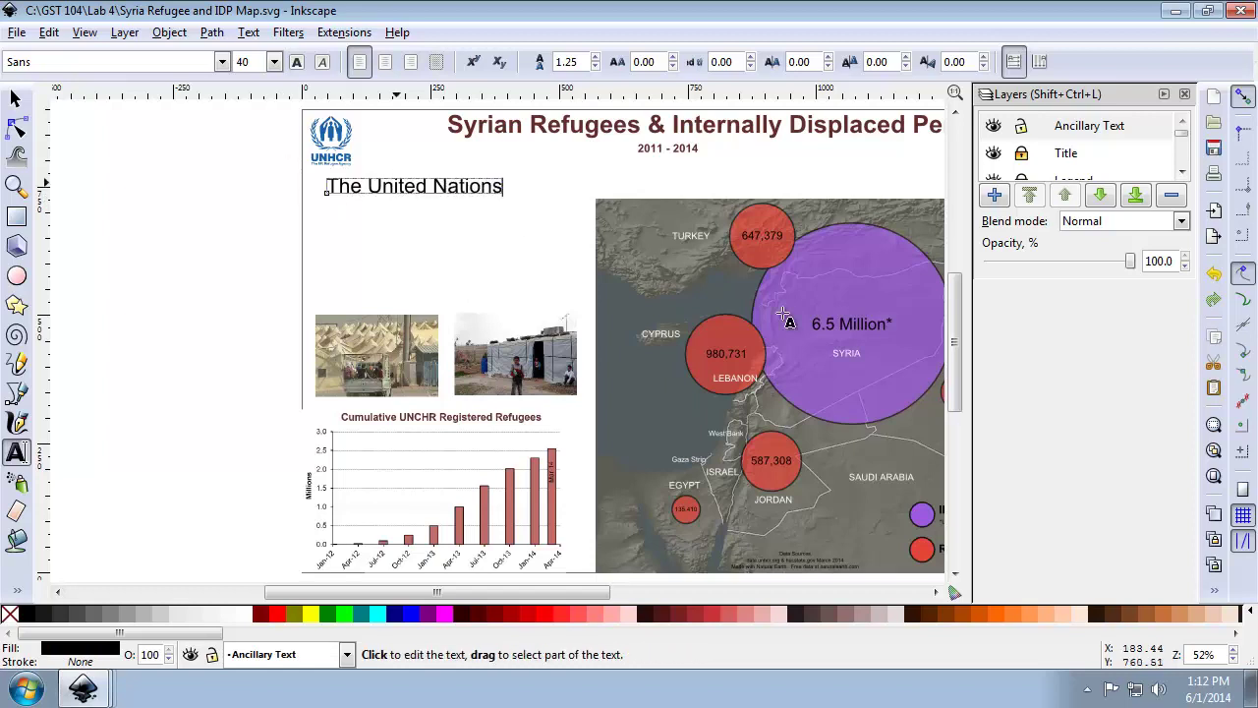
# Expand that text into the full UNHCR definition of refugees and internally displaced persons, ending with "have not crossed an international border."
pyautogui.rightClick(1219, 601)
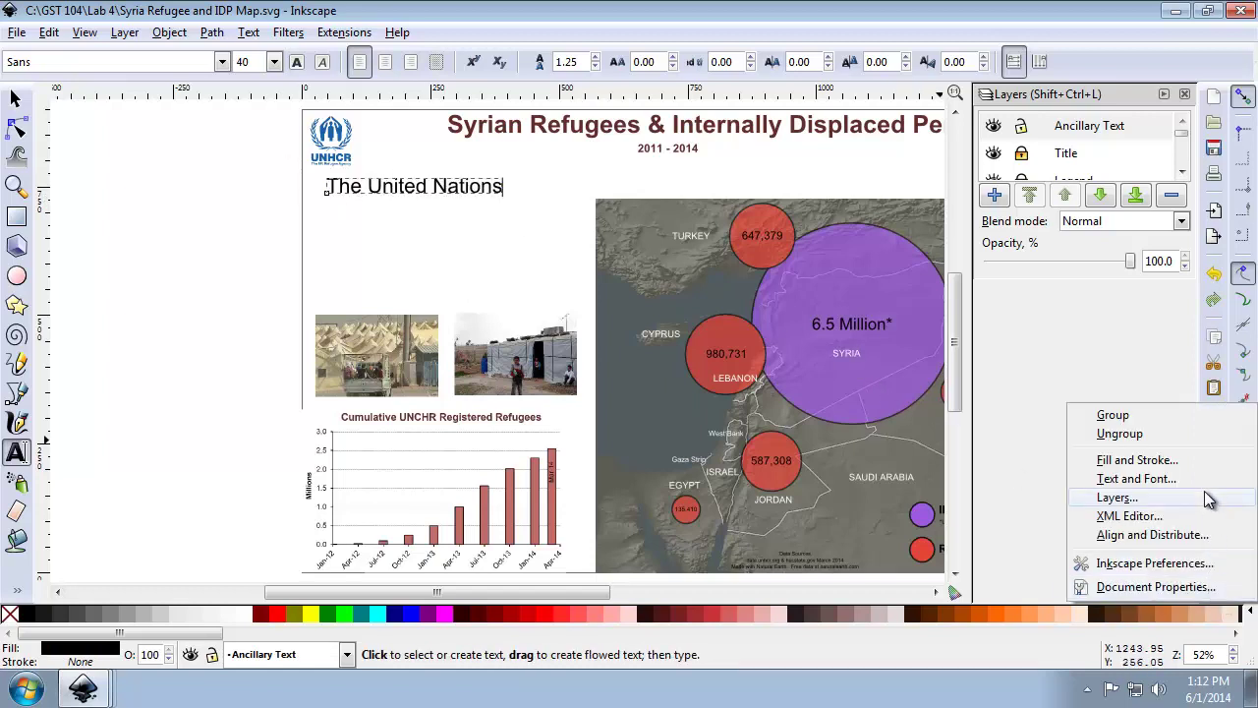
pyautogui.click(1160, 479)
pyautogui.click(435, 270)
pyautogui.moveTo(493, 296); pyautogui.dragTo(380, 298)
pyautogui.click(510, 313)
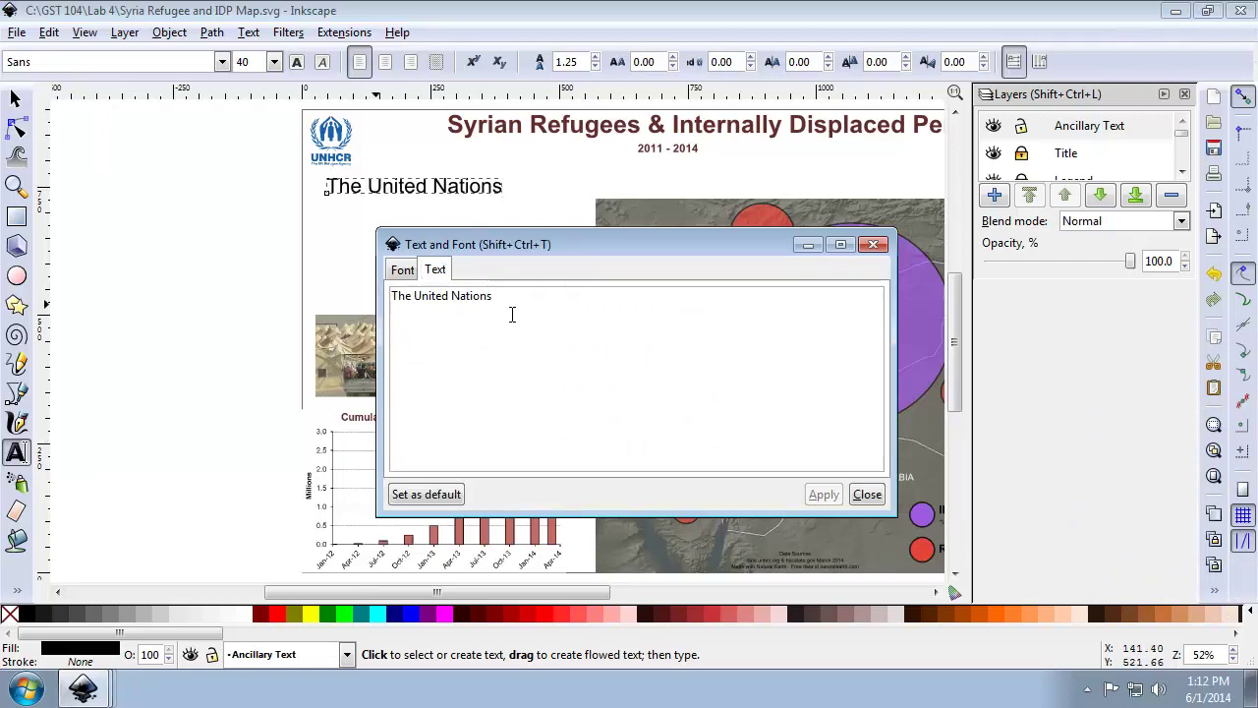
pyautogui.moveTo(524, 312); pyautogui.dragTo(339, 300)
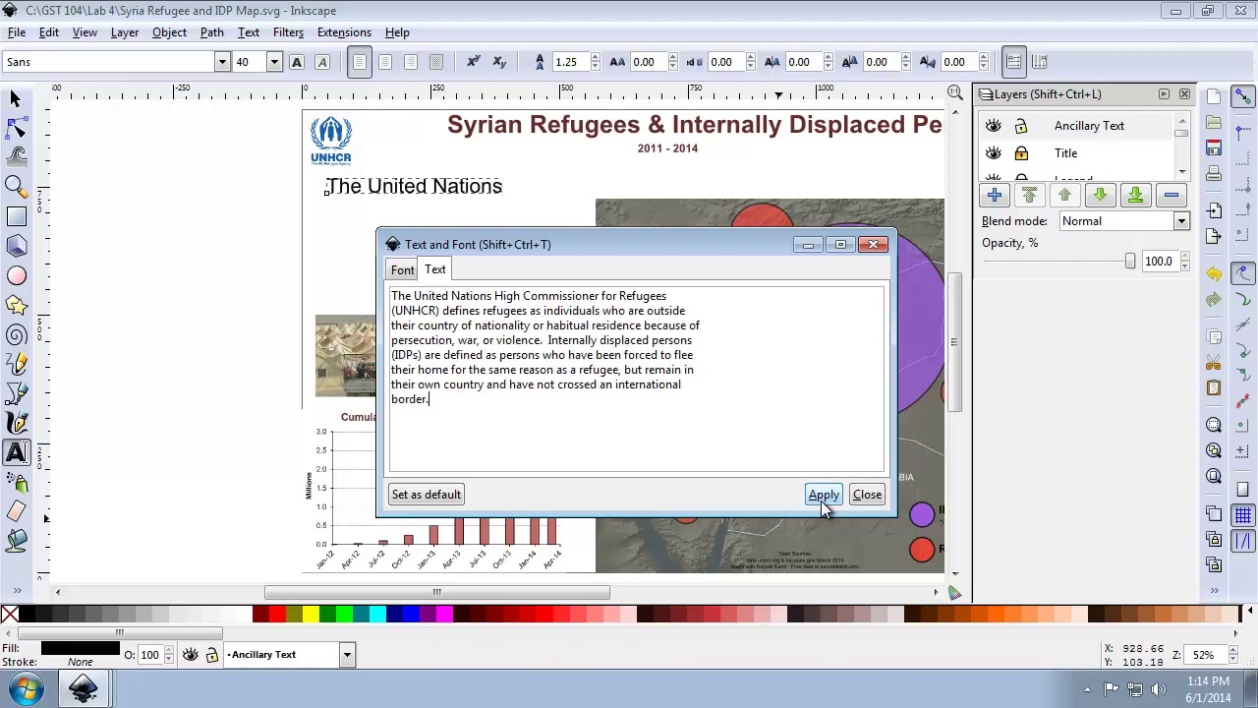
pyautogui.click(821, 497)
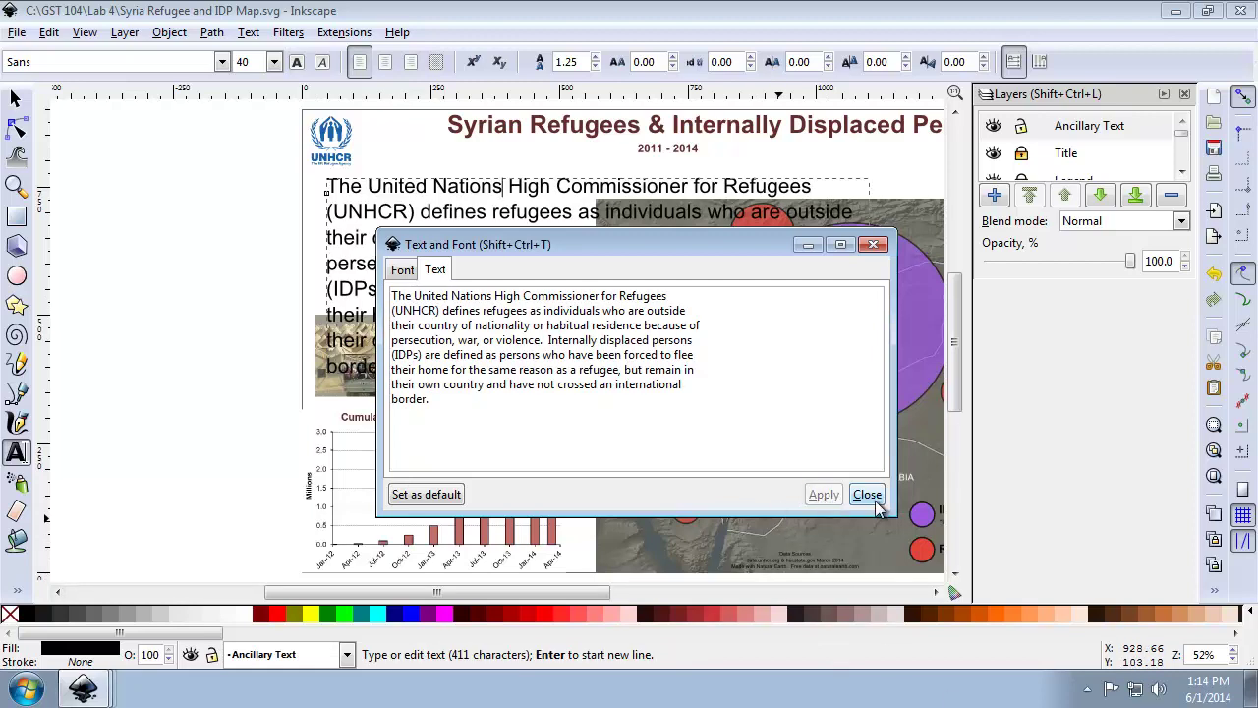
pyautogui.click(869, 495)
# Set the definition paragraph's font size to 19
pyautogui.click(402, 269)
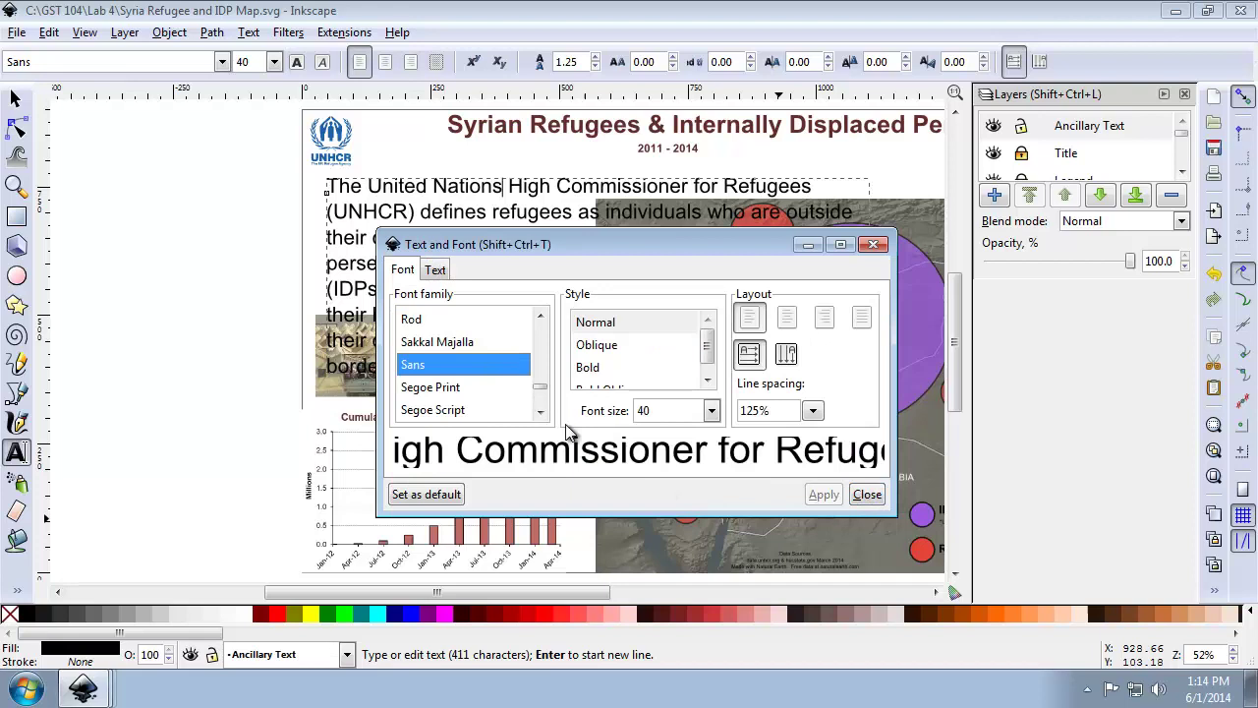
pyautogui.doubleClick(666, 415)
pyautogui.write('19')
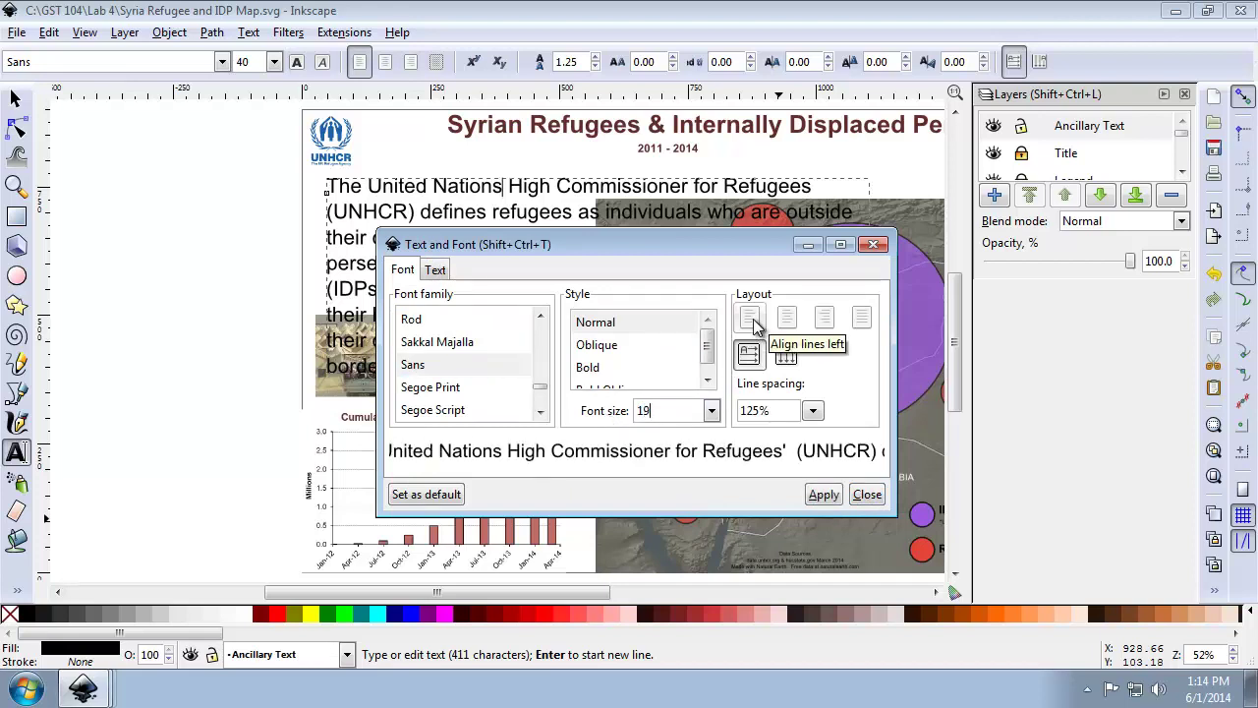
pyautogui.click(825, 495)
pyautogui.click(868, 494)
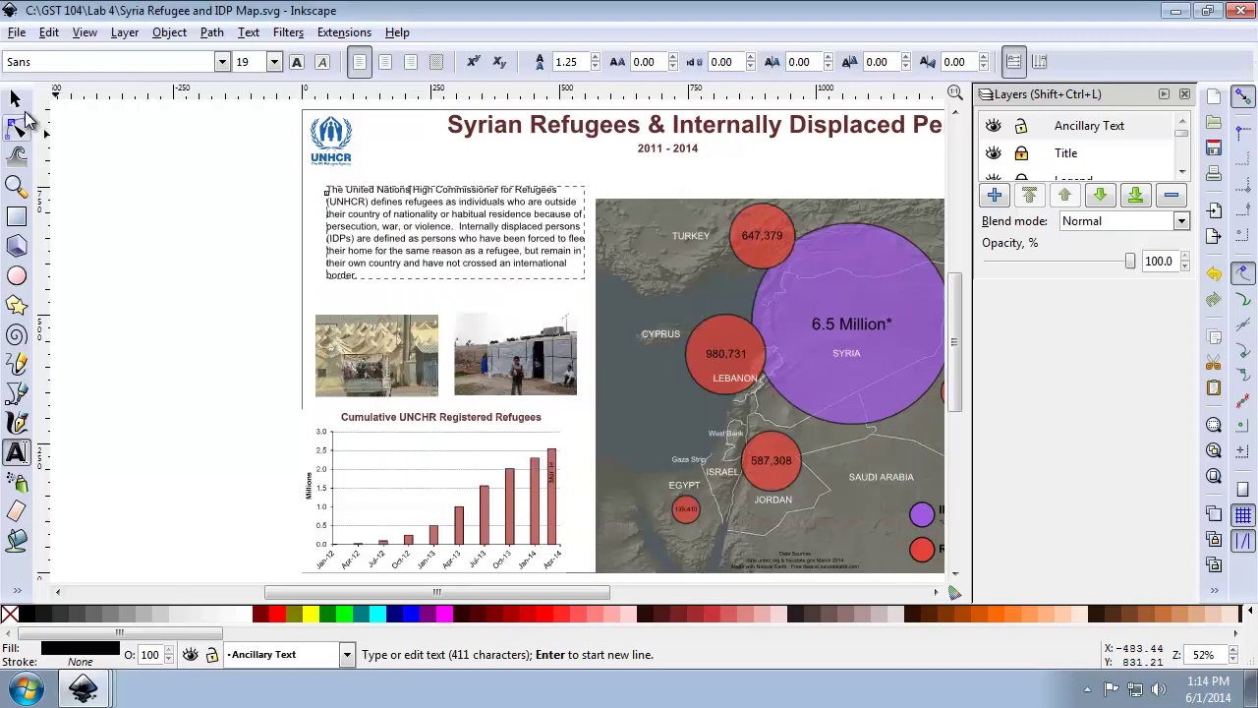
# Move the definition paragraph just above the two photos, to about X 27, Y 546 px
pyautogui.click(14, 98)
pyautogui.moveTo(447, 226)
pyautogui.mouseDown()
pyautogui.moveTo(436, 258)
pyautogui.moveTo(437, 242)
pyautogui.mouseUp()
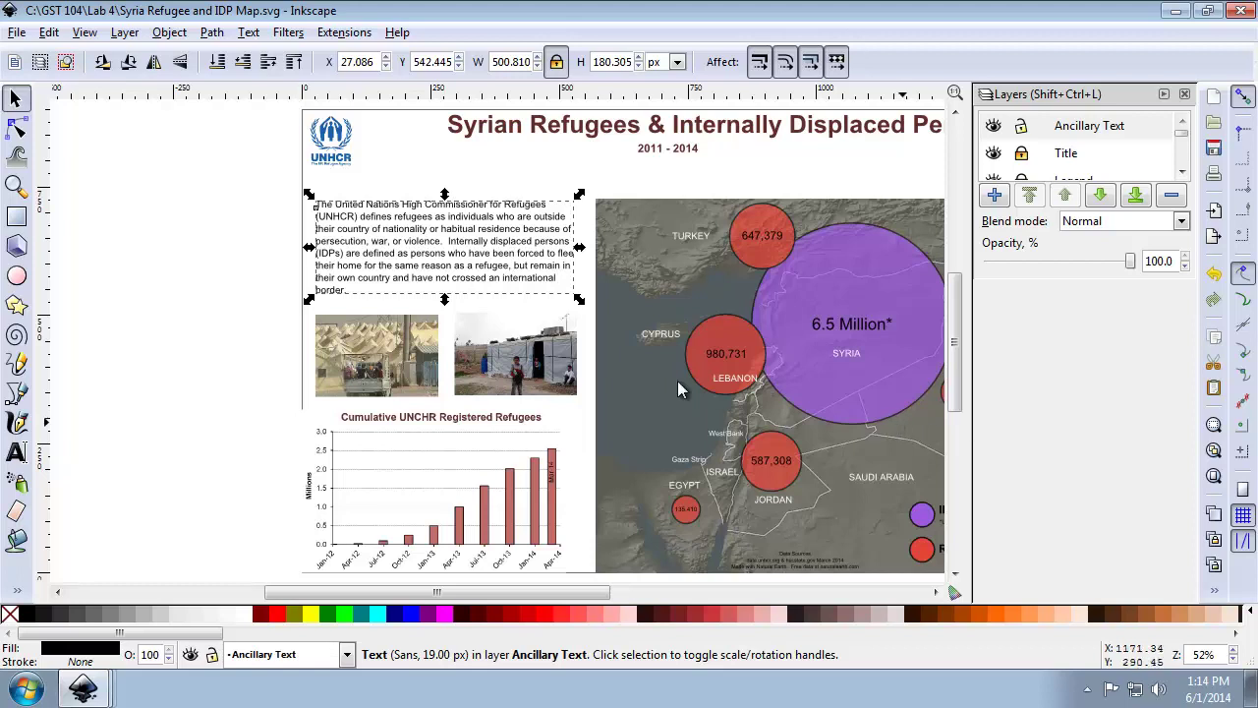
pyautogui.moveTo(524, 261); pyautogui.dragTo(525, 252)
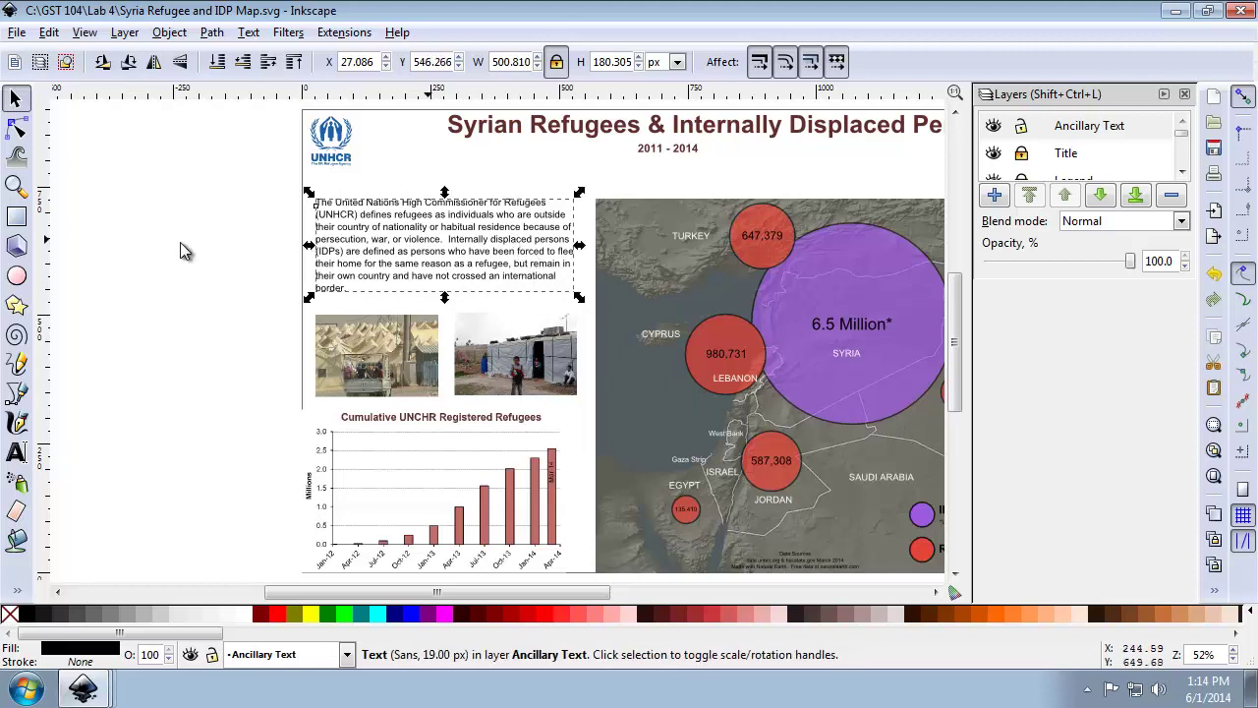
# Add a text line between the definition paragraph and the photos reading "Total Persons of Concern: 9.36 Million"
pyautogui.click(17, 453)
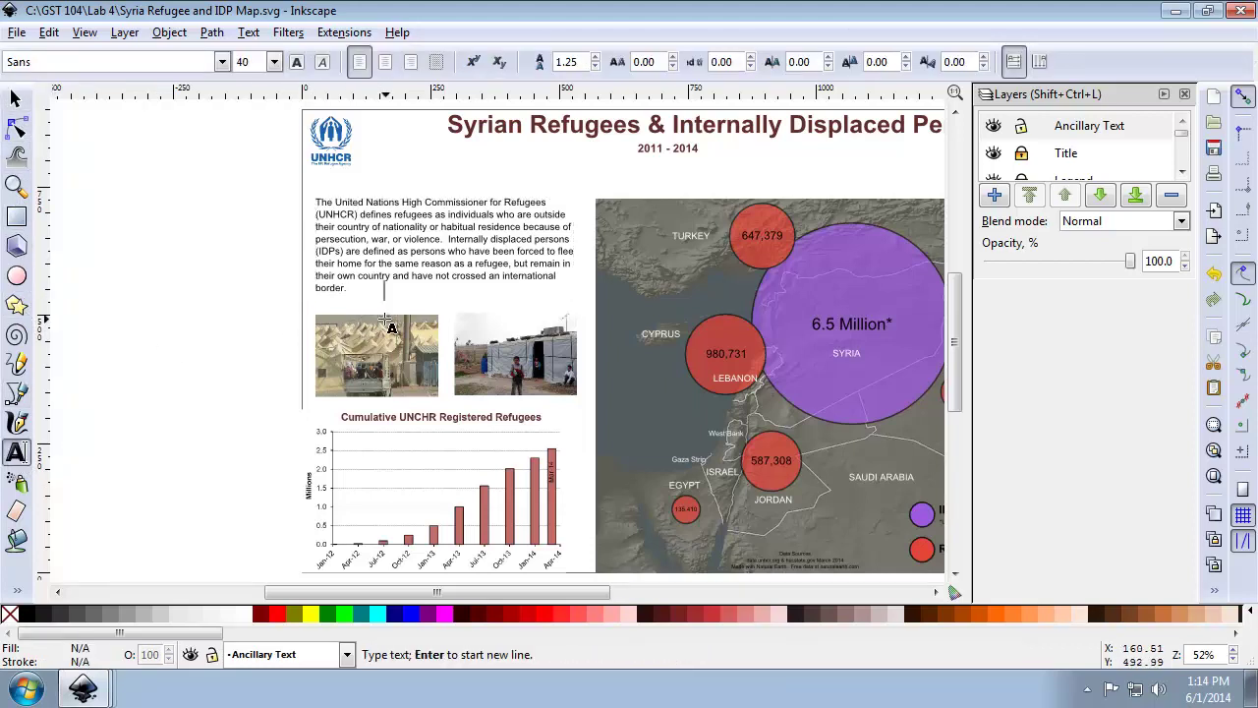
pyautogui.write('Total')
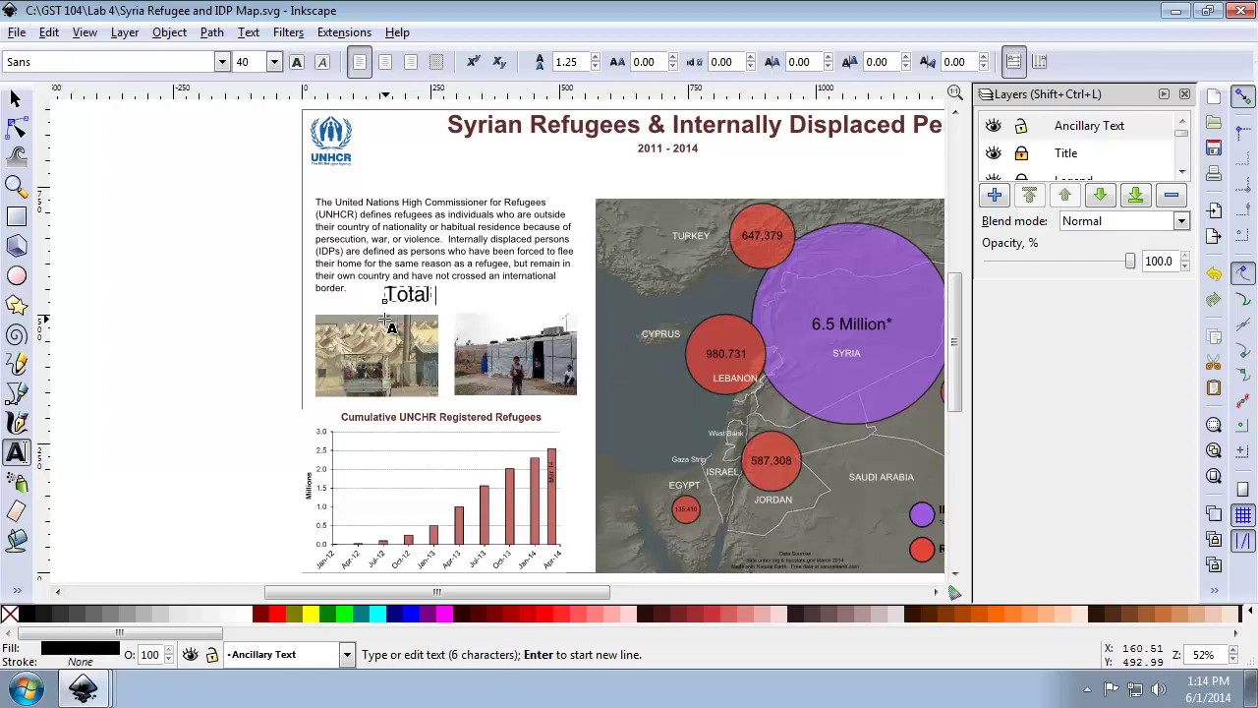
pyautogui.write(' PErsons')
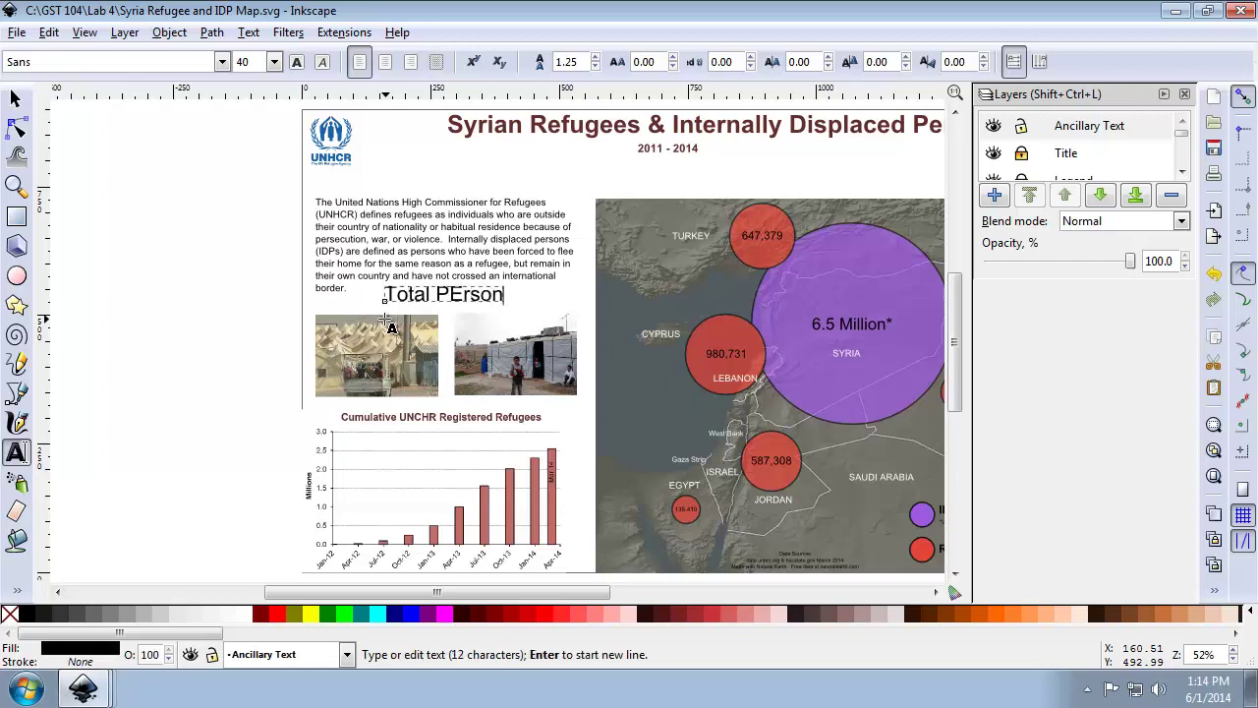
pyautogui.press('BackSpace')
pyautogui.press('BackSpace')
pyautogui.press('BackSpace')
pyautogui.press('BackSpace')
pyautogui.press('BackSpace')
pyautogui.write('ers')
pyautogui.write('Concen')
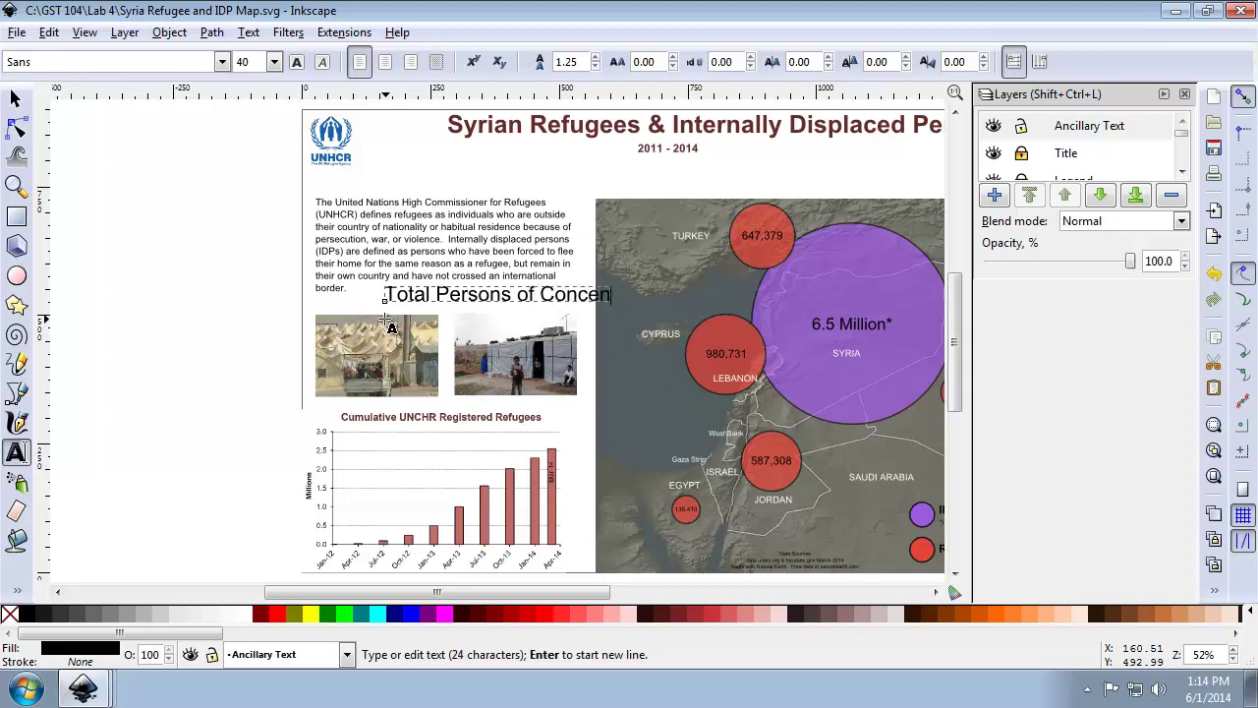
pyautogui.press('BackSpace')
pyautogui.write('rn: 9.36 M')
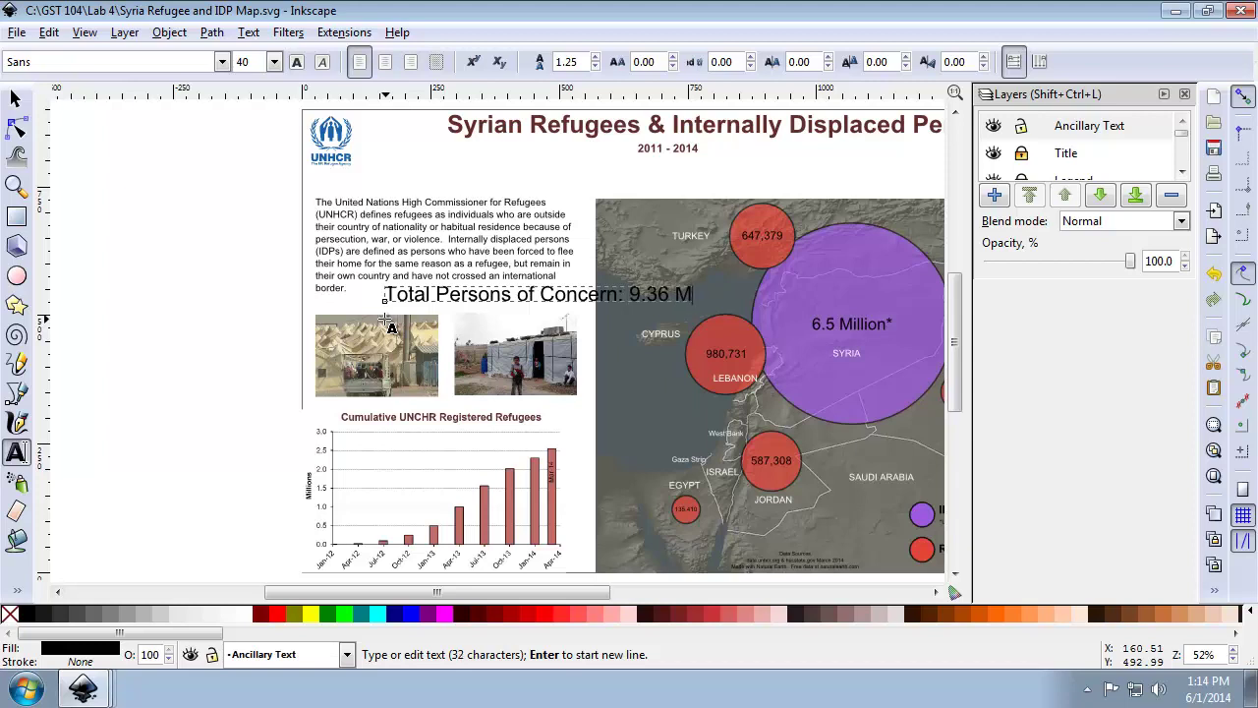
pyautogui.press('BackSpace')
pyautogui.press('BackSpace')
pyautogui.write('illion')
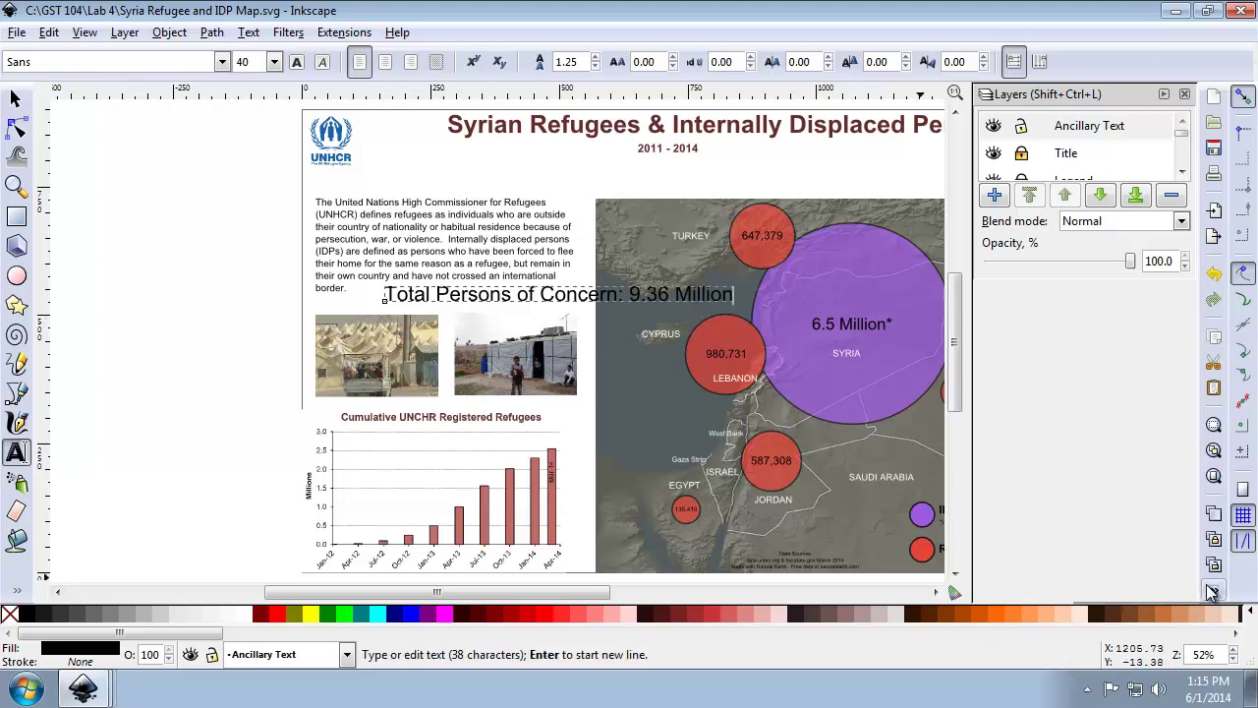
# Format the "Total Persons of Concern" line in Arial Bold at font size 22
pyautogui.click(1211, 590)
pyautogui.click(1090, 478)
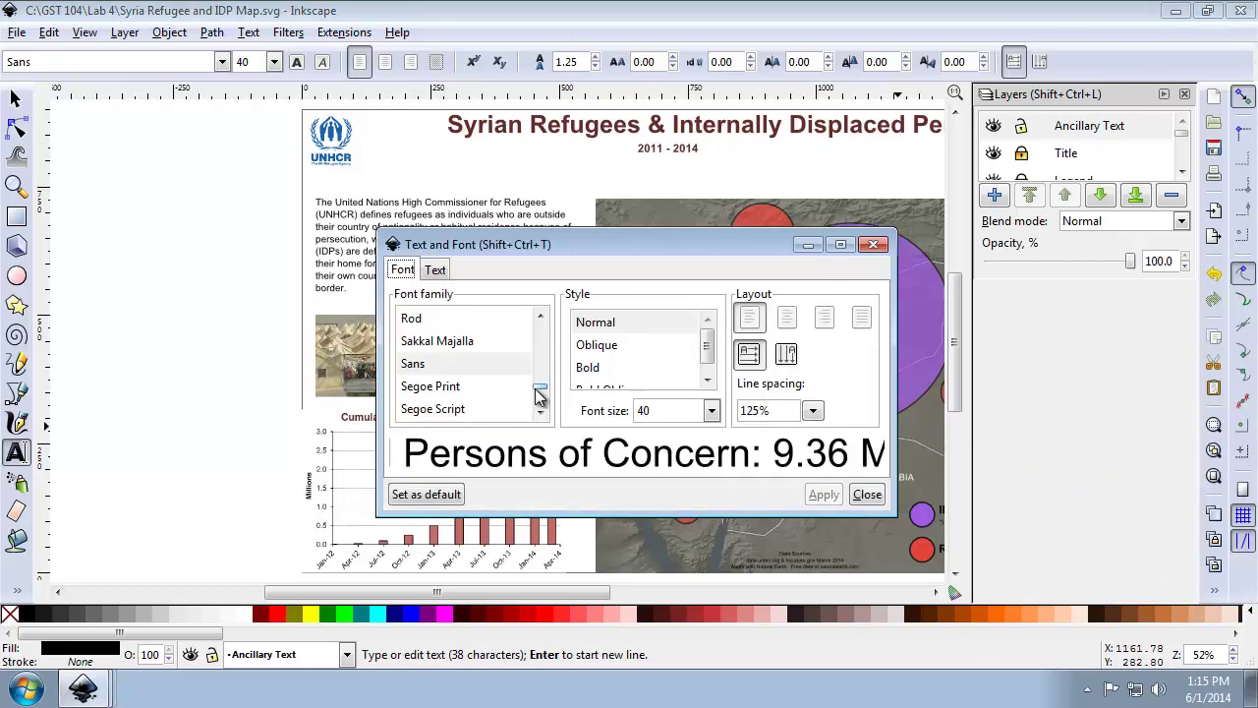
pyautogui.moveTo(538, 395); pyautogui.dragTo(546, 302)
pyautogui.scroll(-2, 465, 357)
pyautogui.click(465, 351)
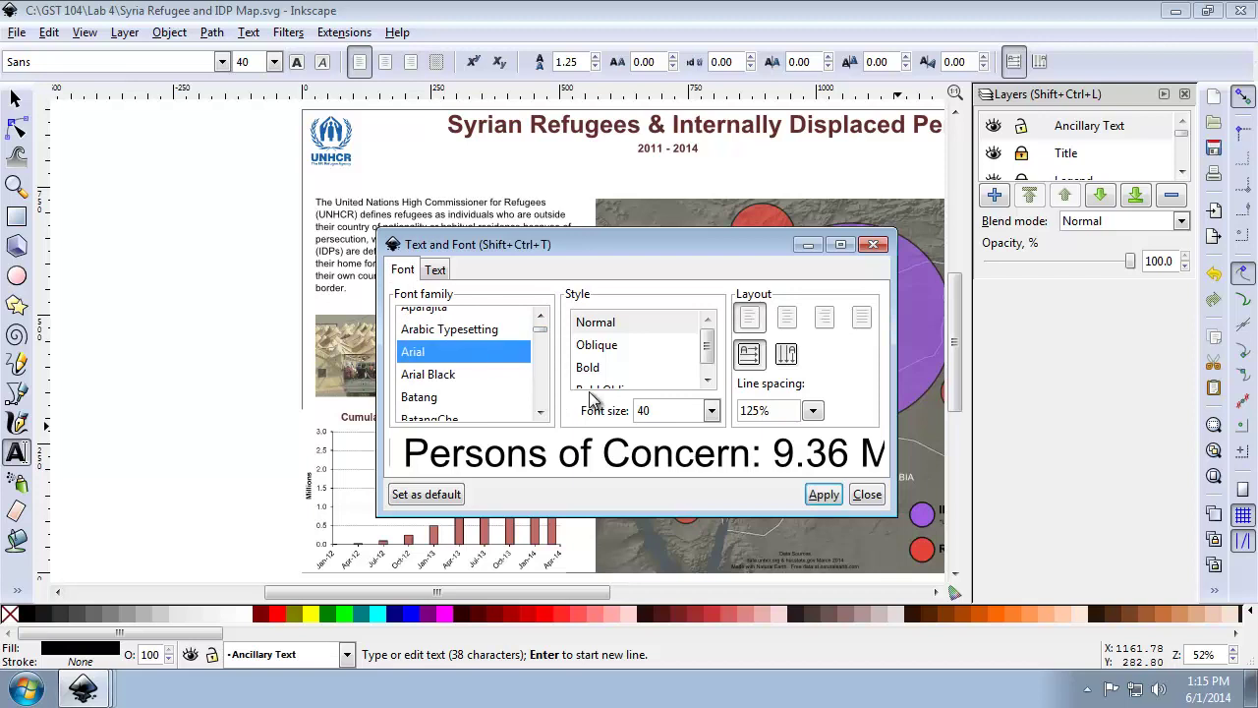
pyautogui.moveTo(682, 409); pyautogui.dragTo(621, 420)
pyautogui.write('22')
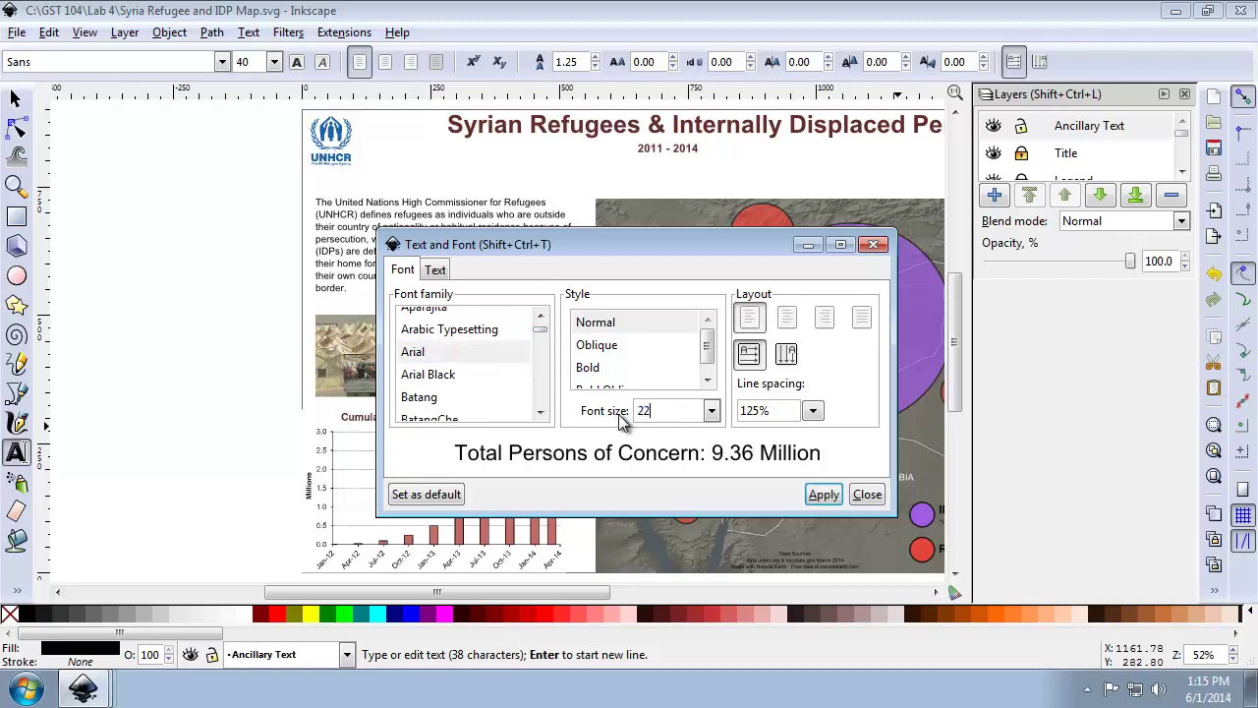
pyautogui.click(634, 370)
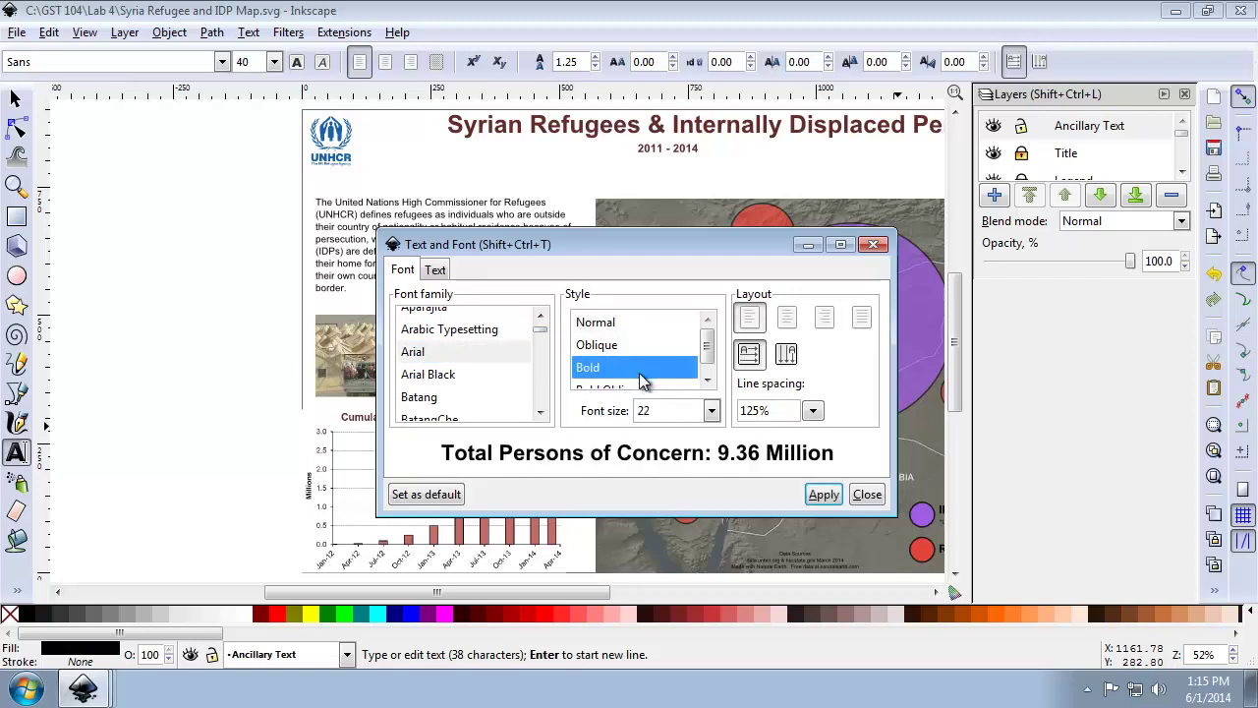
pyautogui.click(824, 494)
pyautogui.click(867, 494)
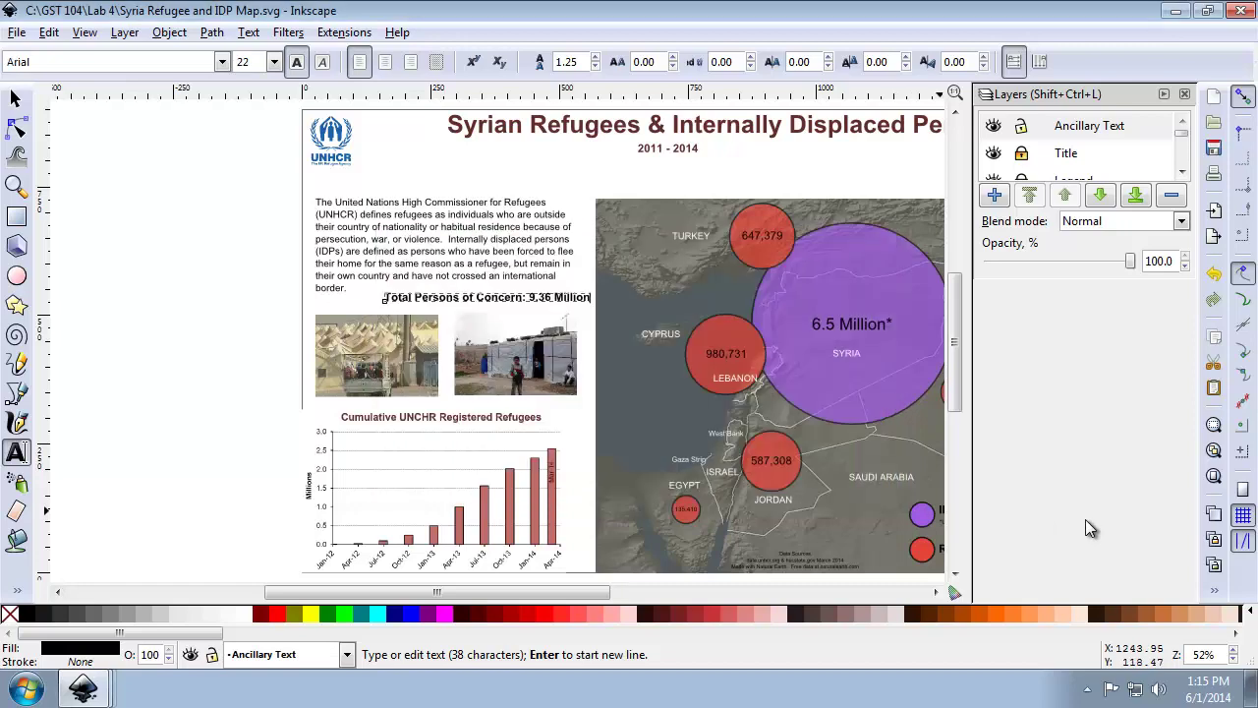
# Set the "Total Persons of Concern" line's fill color to RGB 99, 44, 40 and finish editing the text
pyautogui.click(1214, 589)
pyautogui.click(1149, 462)
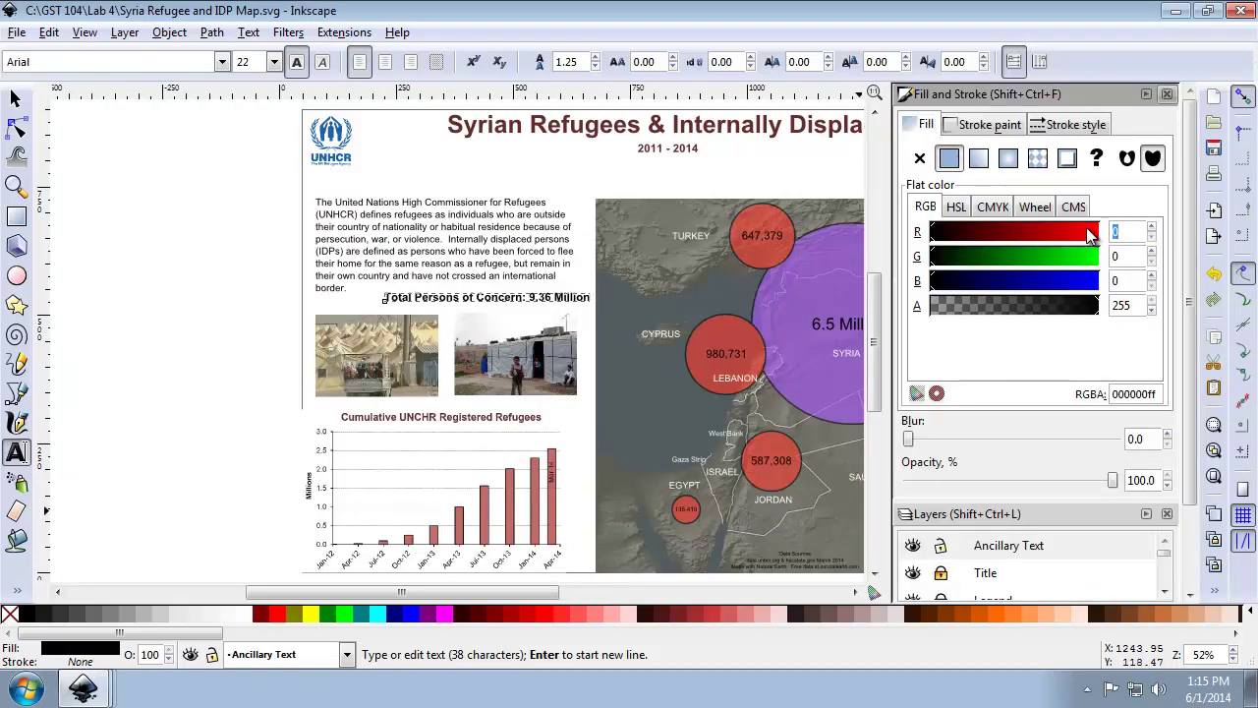
pyautogui.write('99')
pyautogui.press('Tab')
pyautogui.write('44')
pyautogui.press('Tab')
pyautogui.write('40')
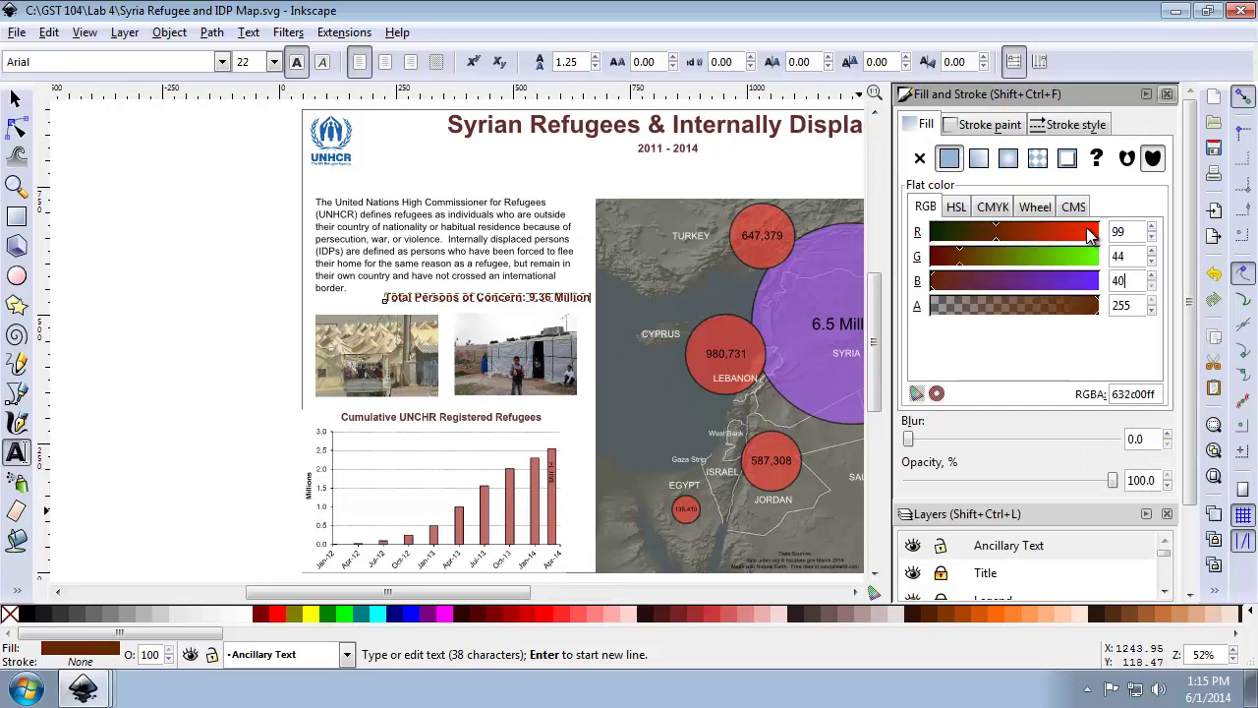
pyautogui.press('Return')
pyautogui.click(14, 98)
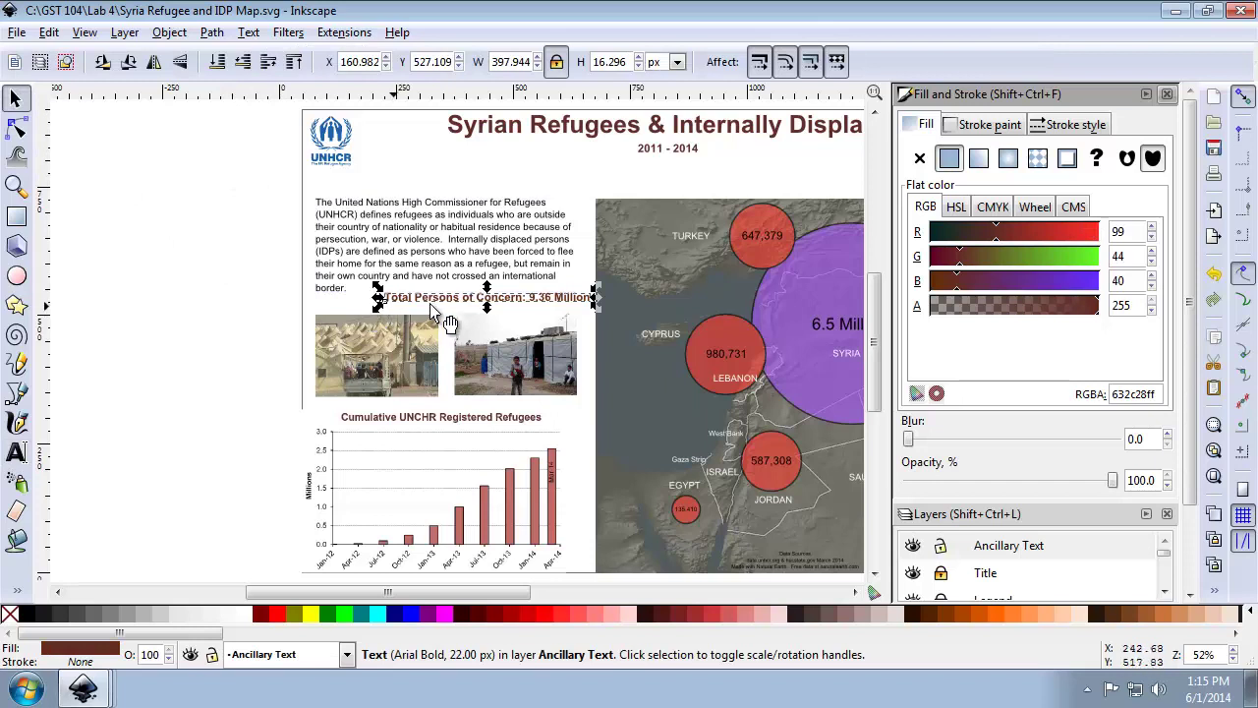
# Move the "Total Persons of Concern" line to about Y 529 px and center it horizontally on the definition paragraph, aligning relative to First selected
pyautogui.moveTo(433, 300); pyautogui.dragTo(401, 303)
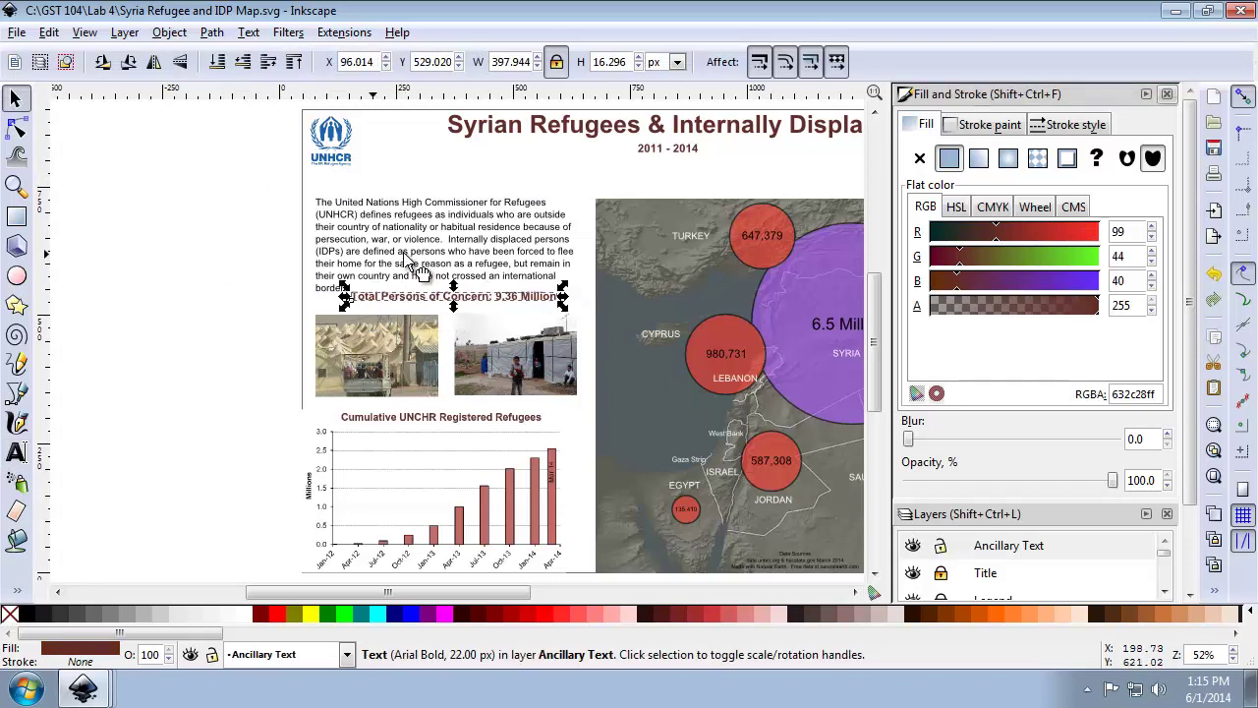
pyautogui.keyDown('shift'); pyautogui.click(405, 256); pyautogui.keyUp('shift')
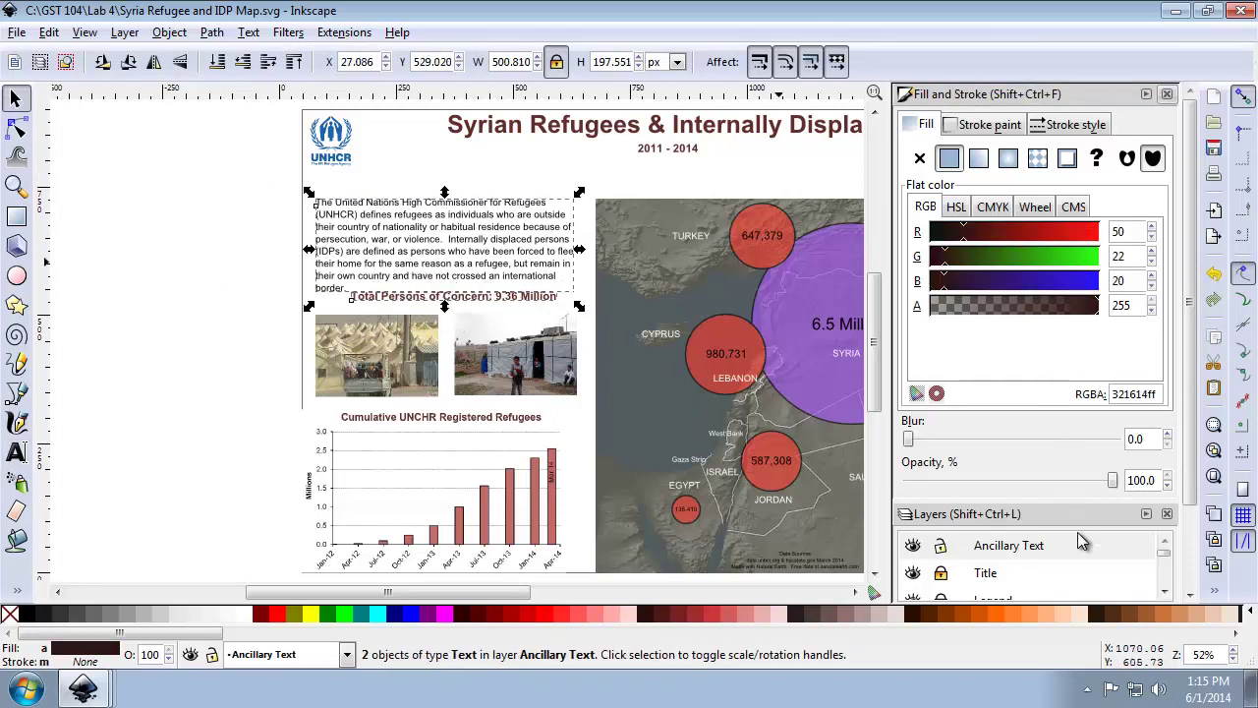
pyautogui.click(1167, 94)
pyautogui.click(1208, 590)
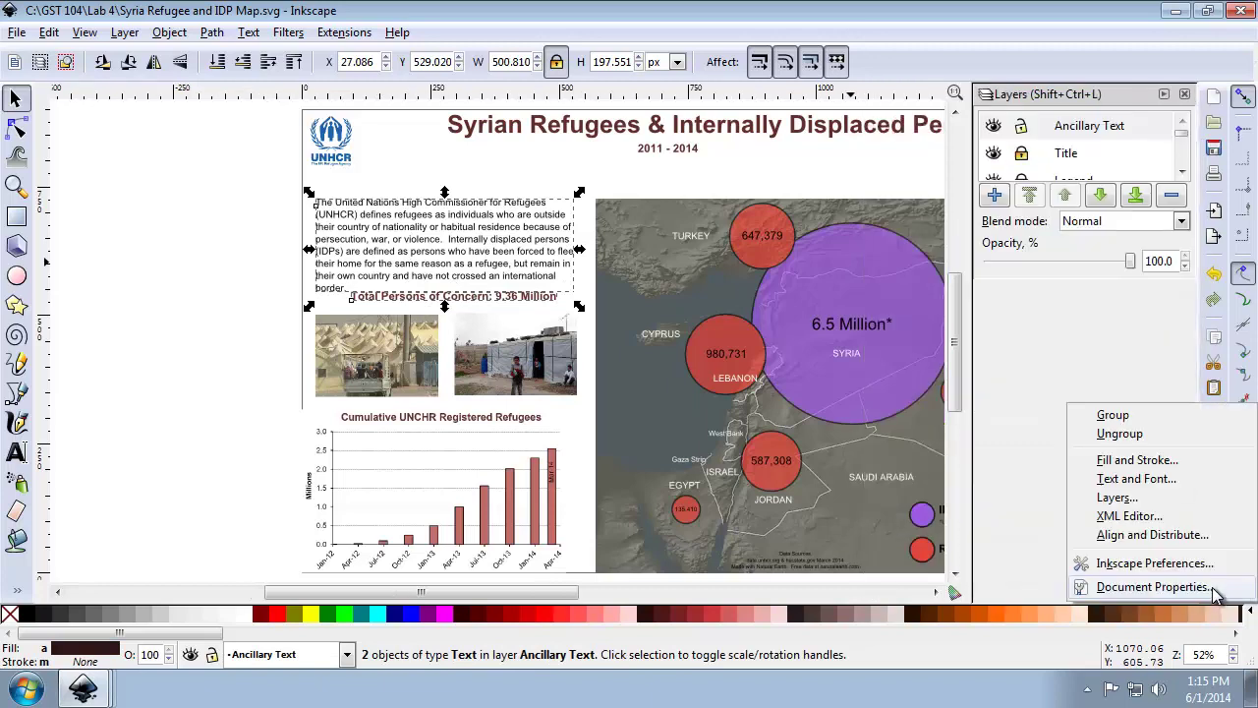
pyautogui.click(1149, 535)
pyautogui.click(1064, 194)
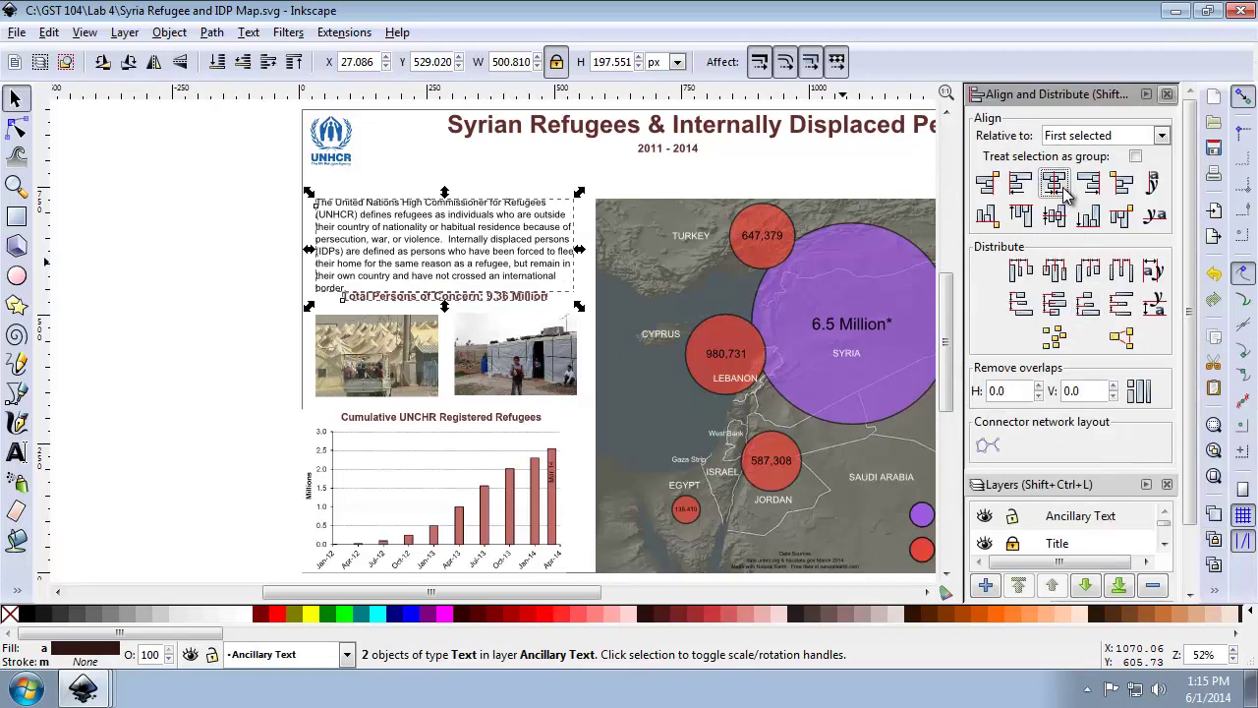
# Clear the selection and lock the Ancillary Text layer
pyautogui.click(154, 301)
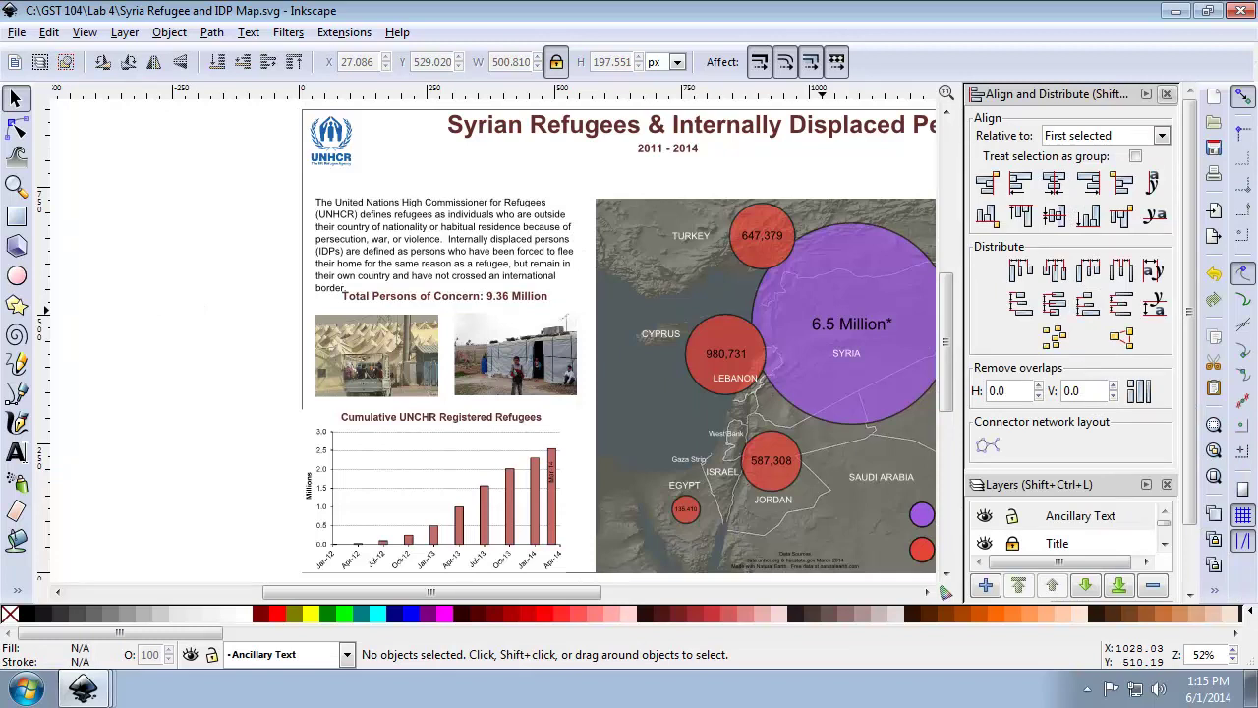
pyautogui.click(1014, 517)
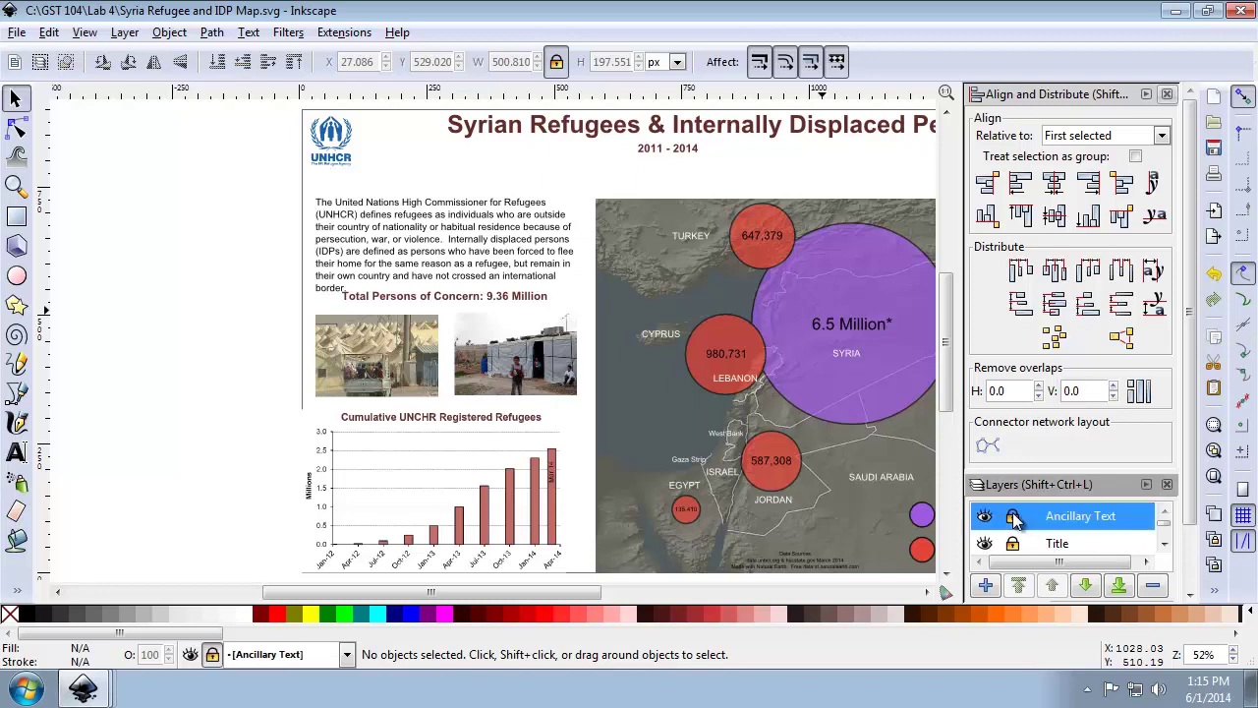